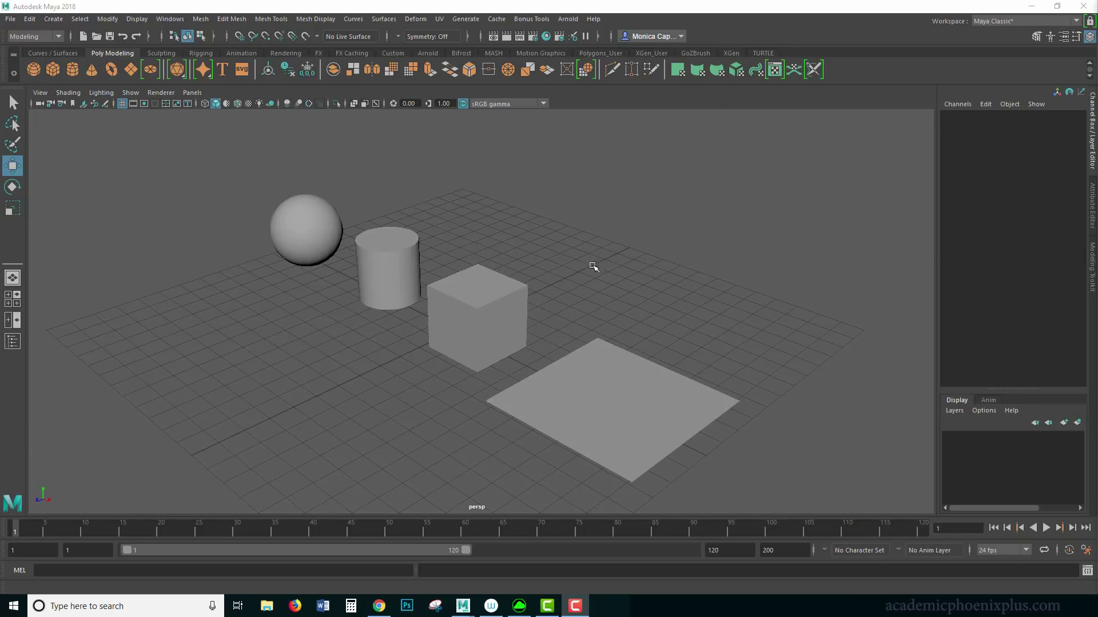
Nudge the plane slightly along X to 0.351, beside the sphere, cylinder and cube.
alt+drag(572, 264, 626, 267)
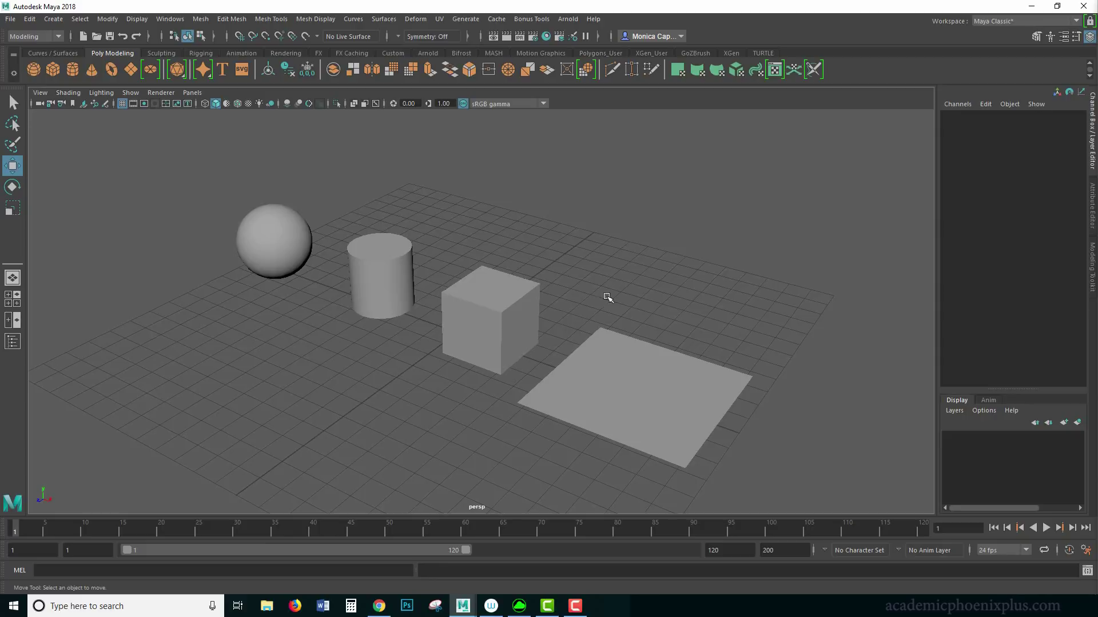
click(653, 364)
drag(688, 407, 698, 410)
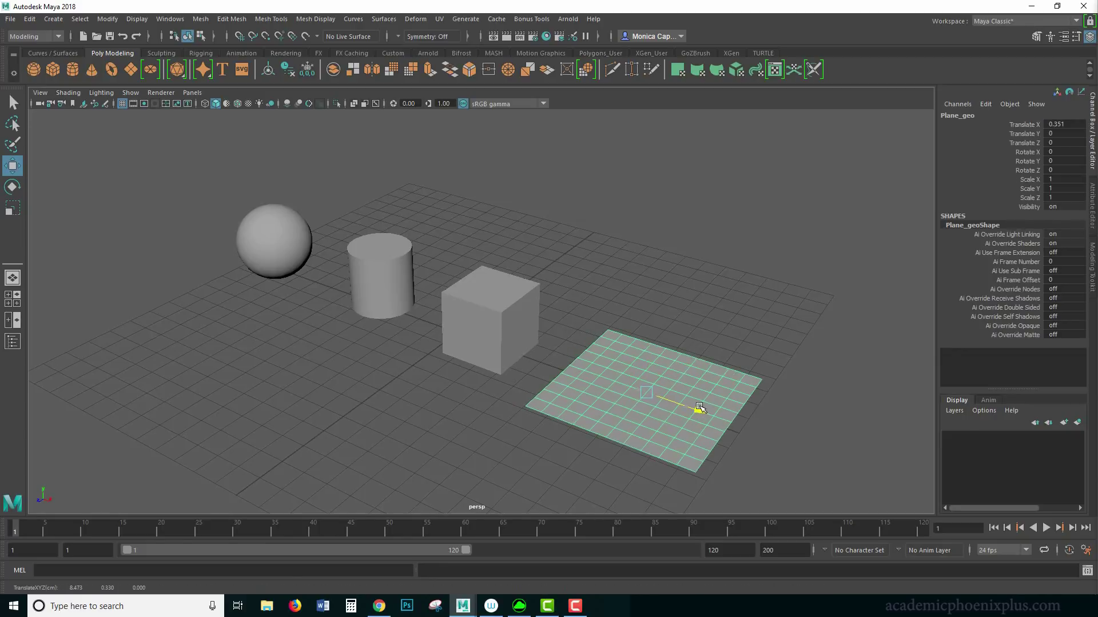
click(763, 308)
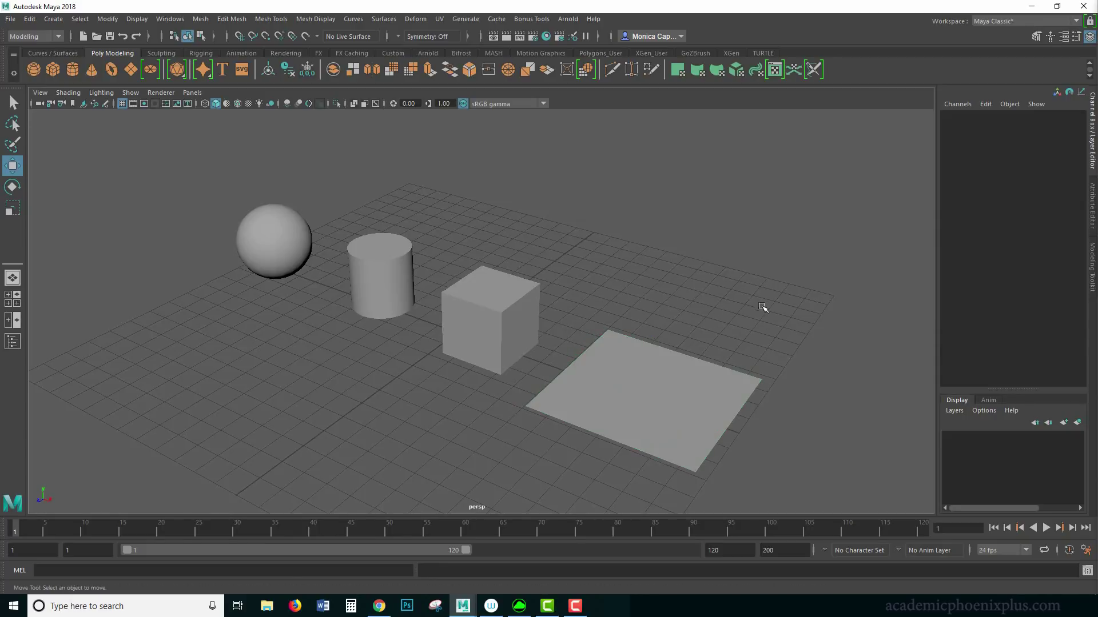
Select the plane, cube, cylinder and sphere in turn, then clear the selection.
alt+drag(725, 277, 652, 348)
click(653, 348)
click(510, 329)
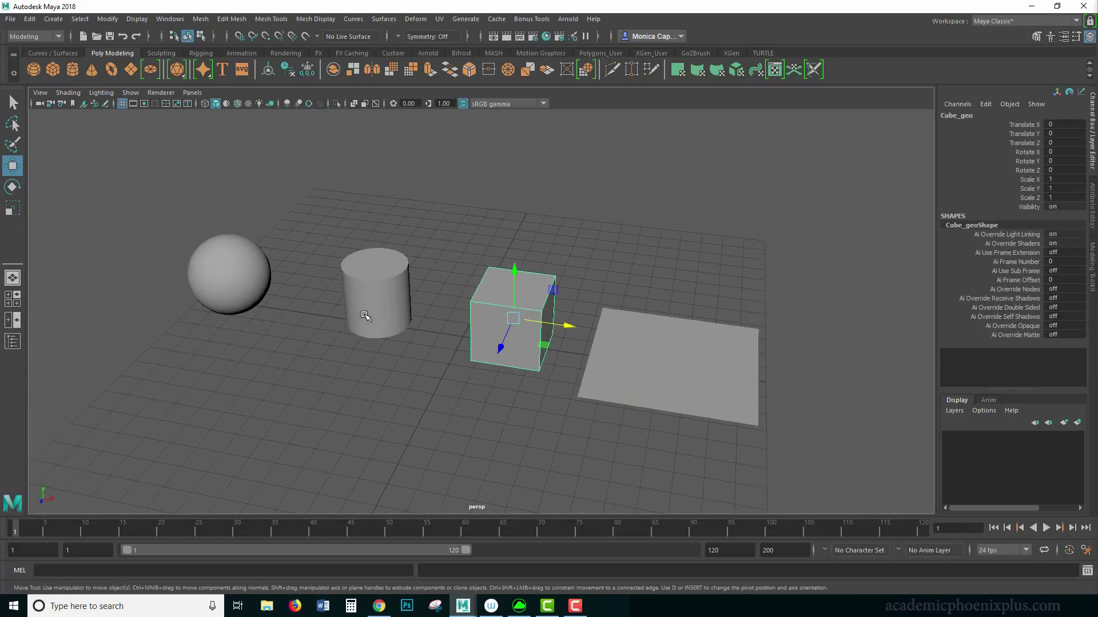
click(366, 317)
click(249, 294)
click(677, 250)
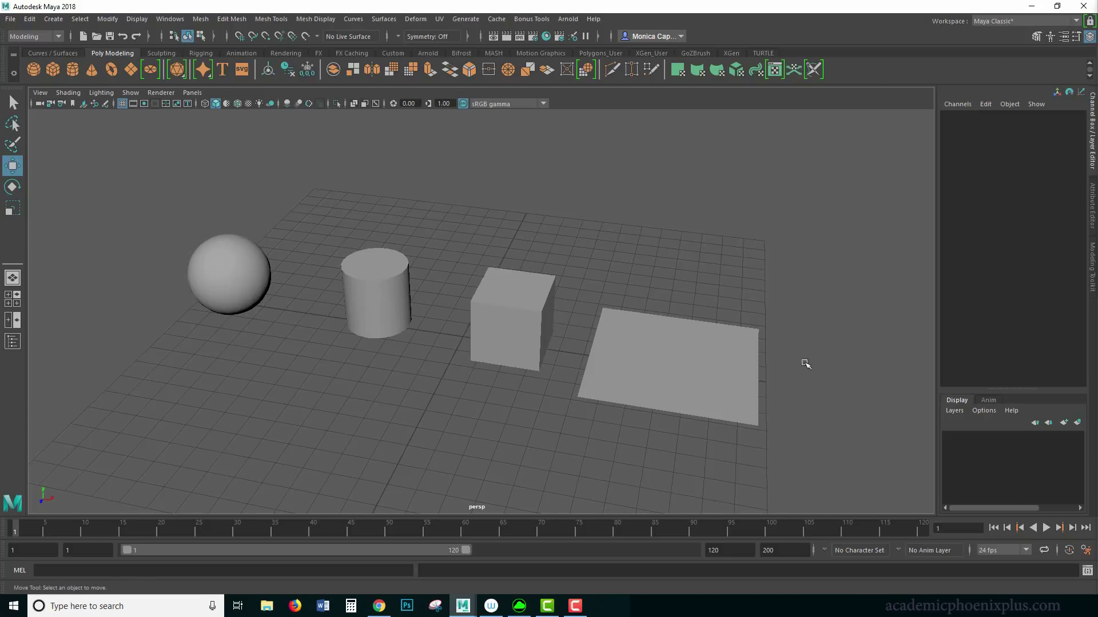
click(728, 358)
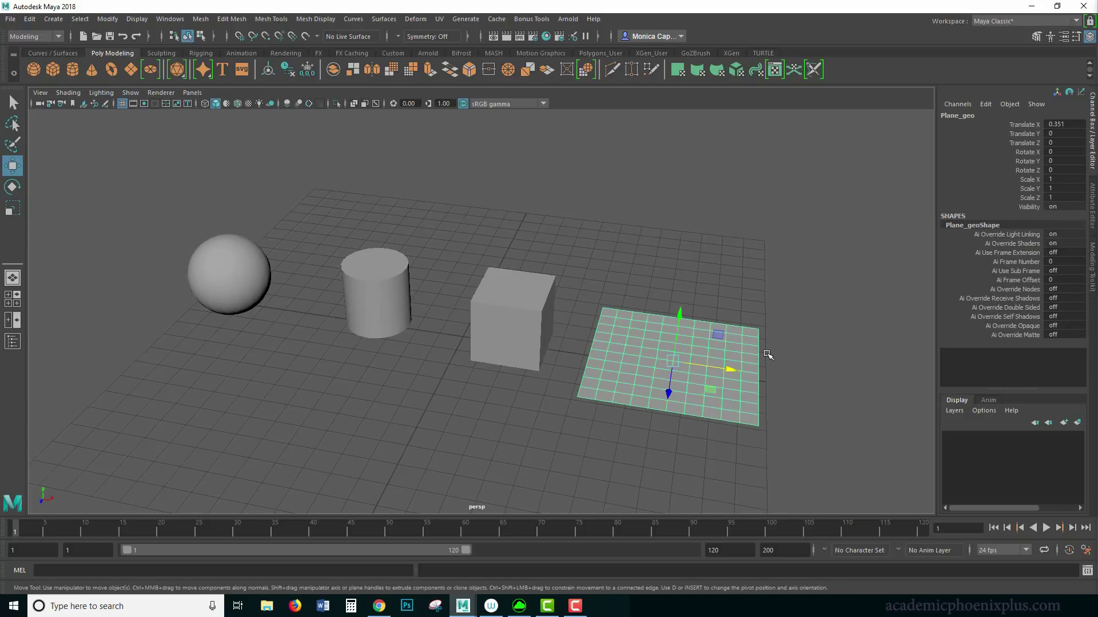
click(740, 275)
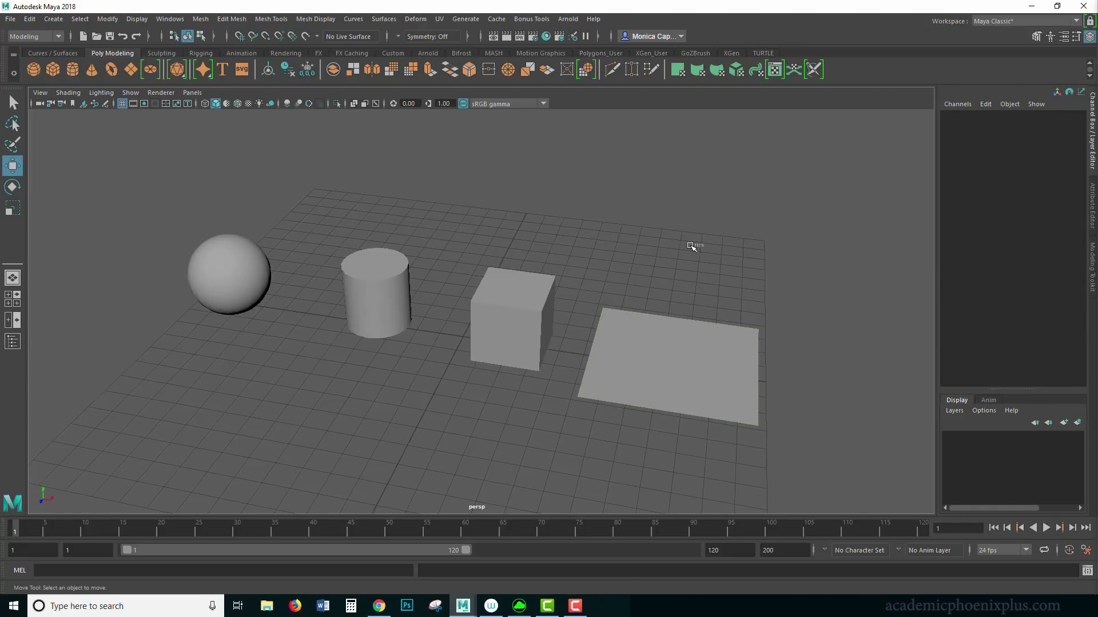
alt+drag(613, 247, 637, 250)
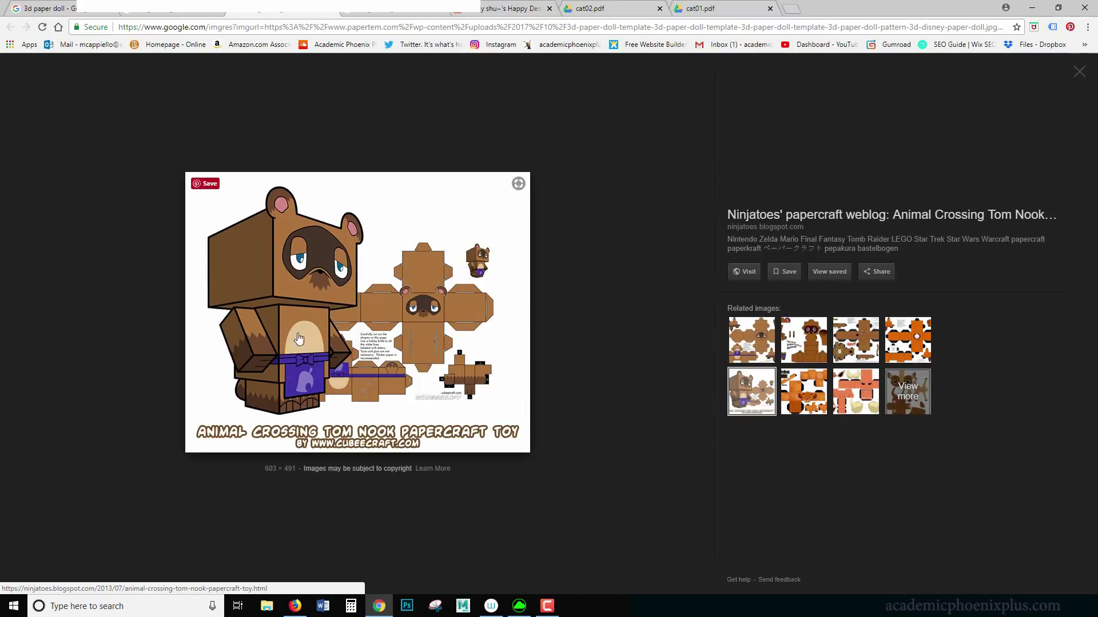
Browse the Tom Nook papercraft image, the paper doll cat blog, and the cat02.pdf and cat01.pdf templates.
click(393, 13)
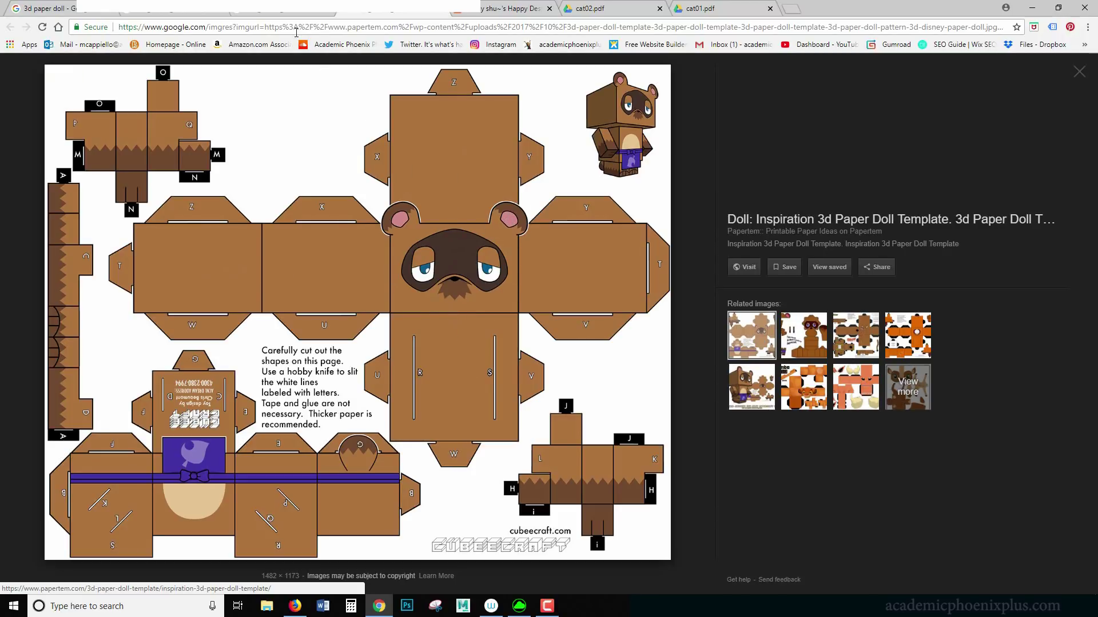
key(Right)
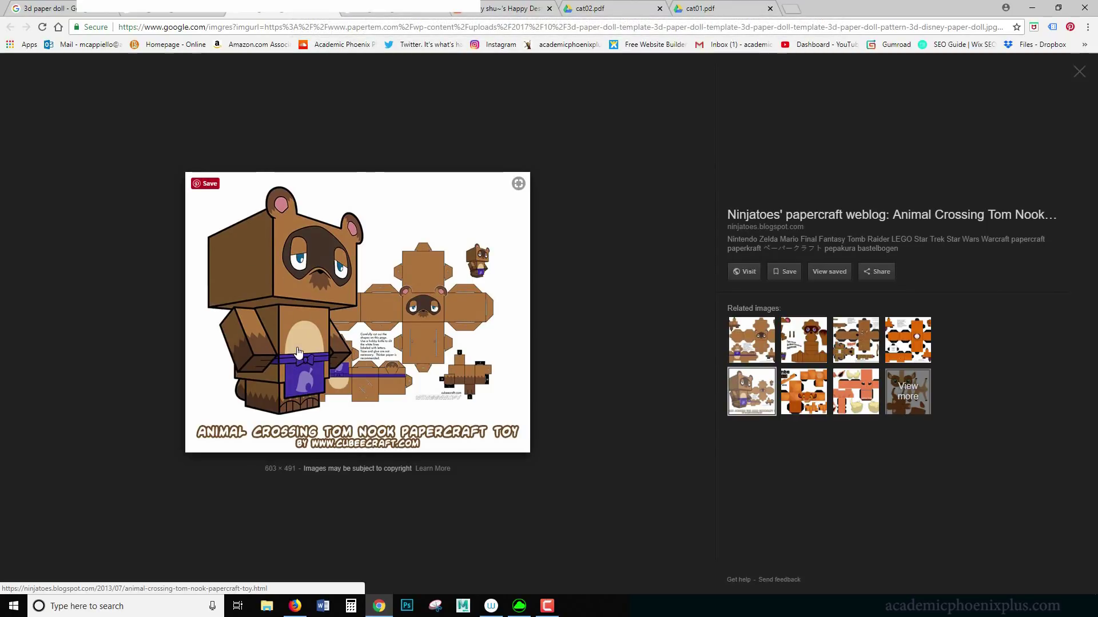
click(477, 11)
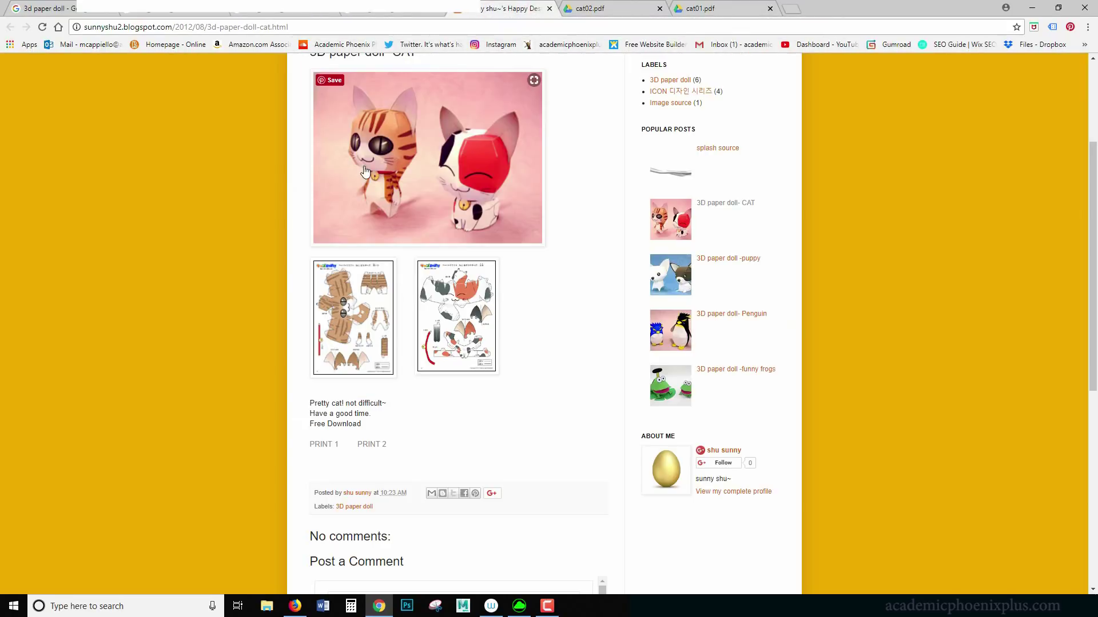
click(627, 12)
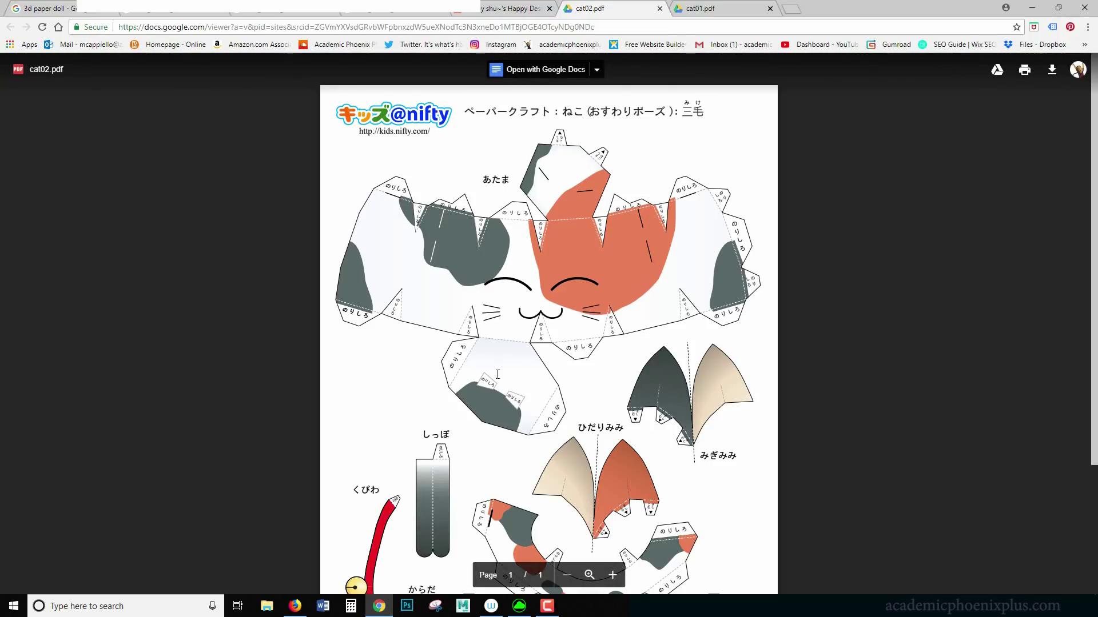
scroll(583, 271, down, 1)
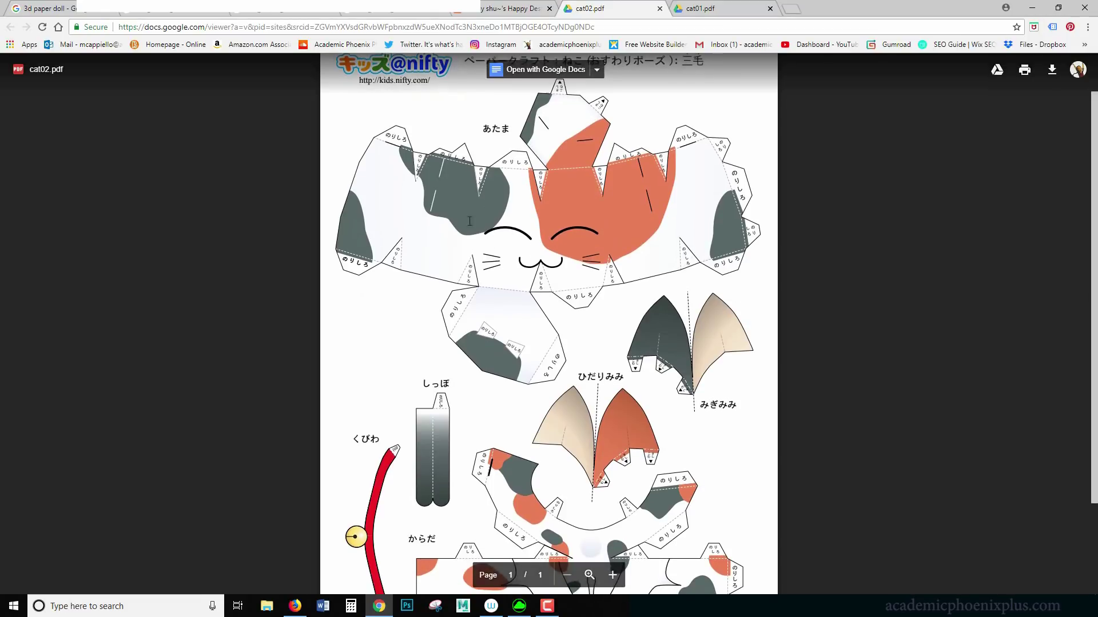
click(492, 11)
click(710, 13)
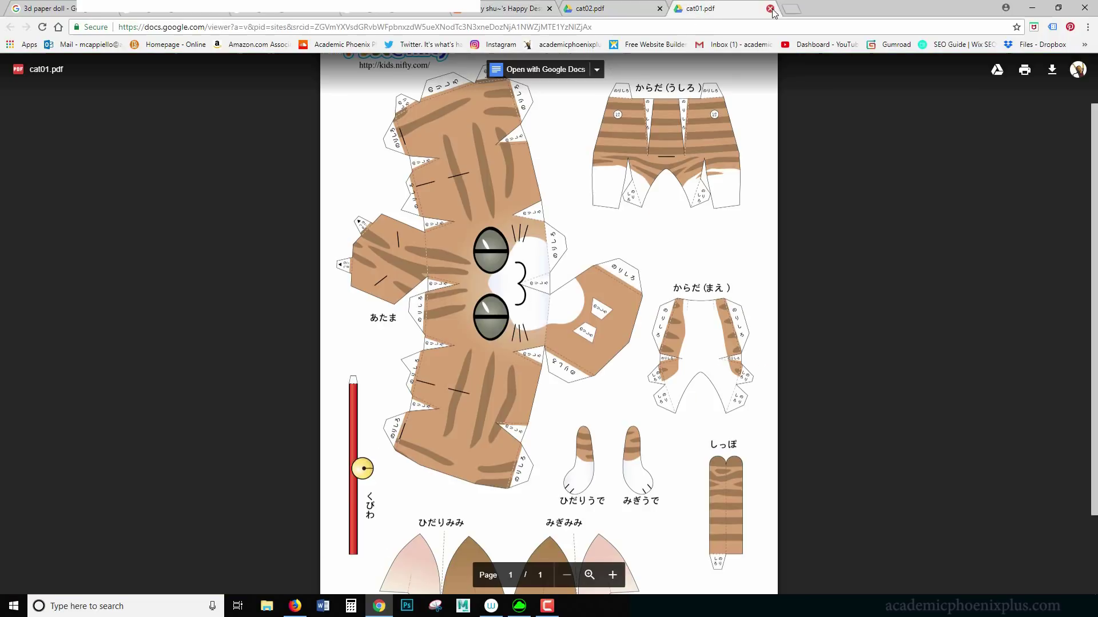
From a new uvmap search, preview the Kila head, golden layout and fox UV examples, then close the preview.
click(795, 10)
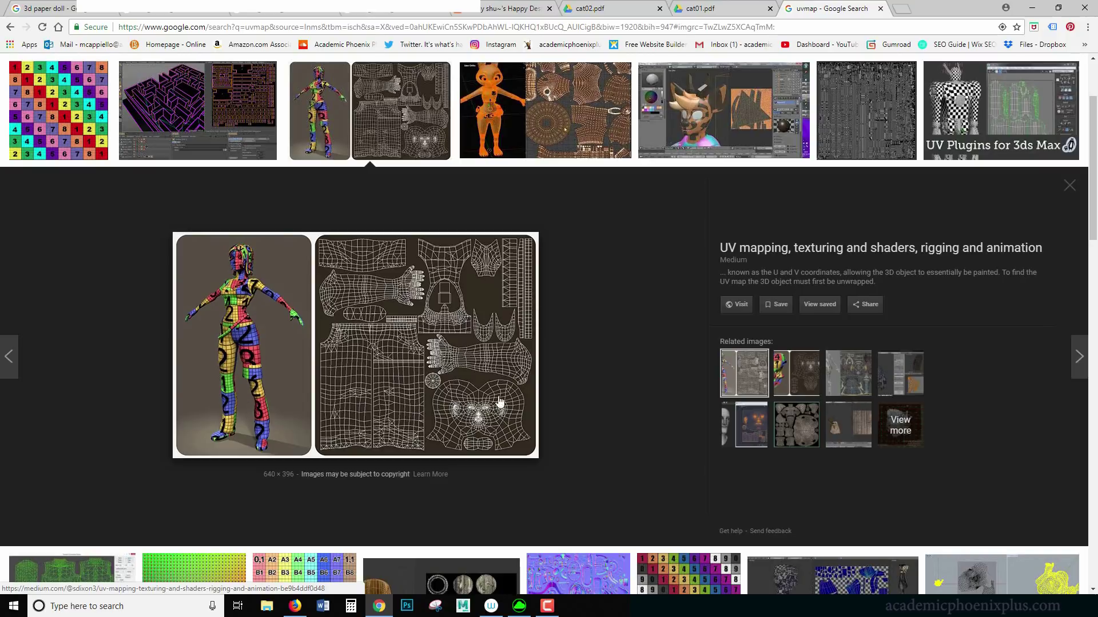
click(797, 371)
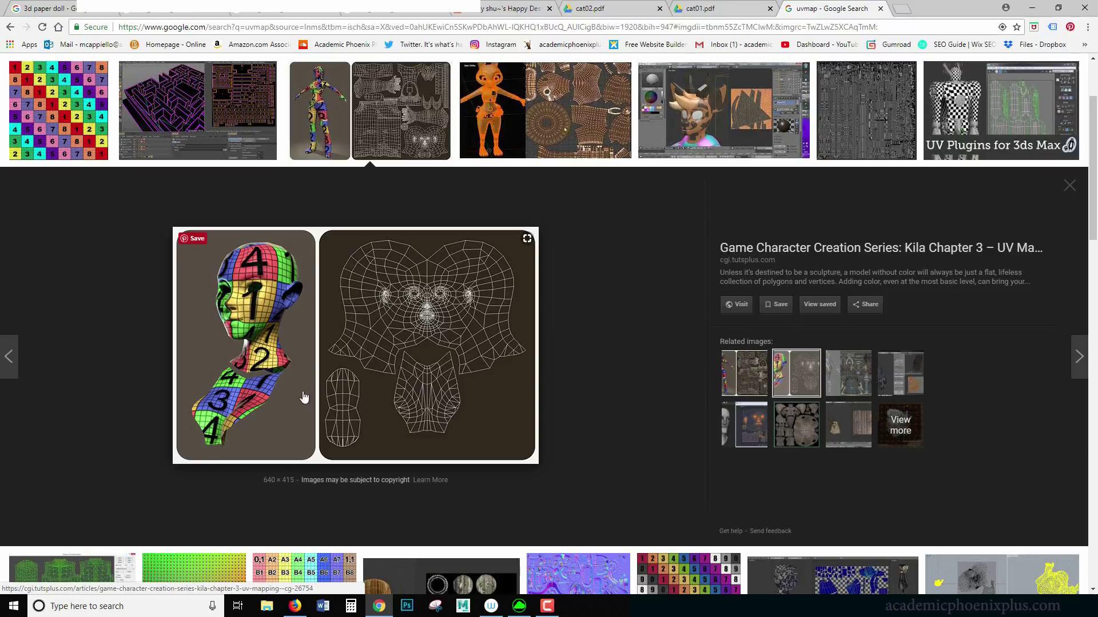
scroll(642, 399, down, 8)
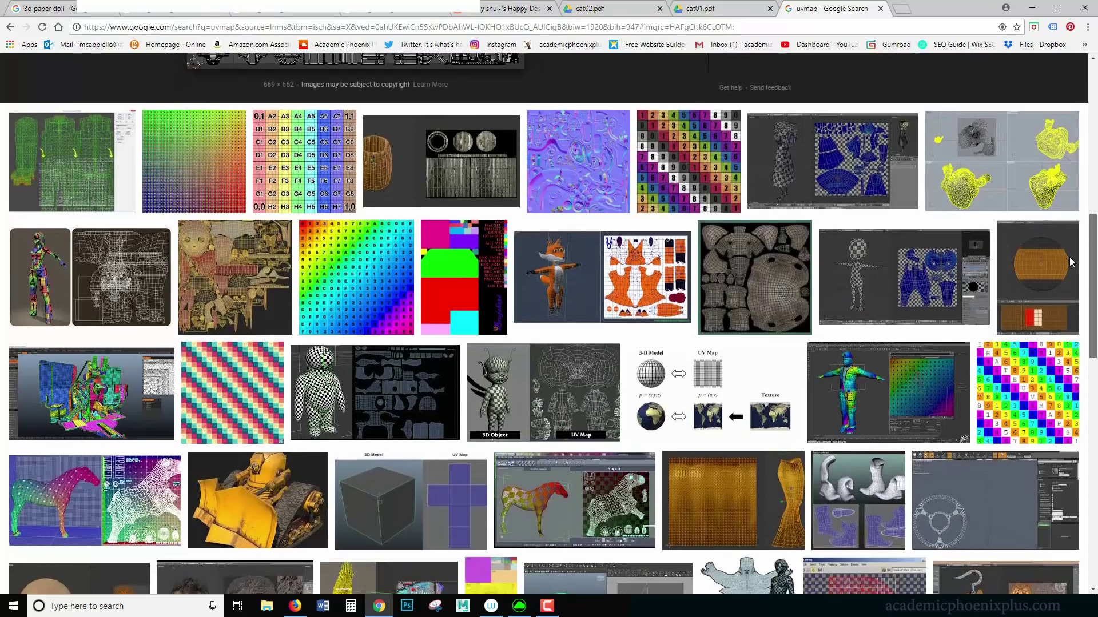
click(258, 301)
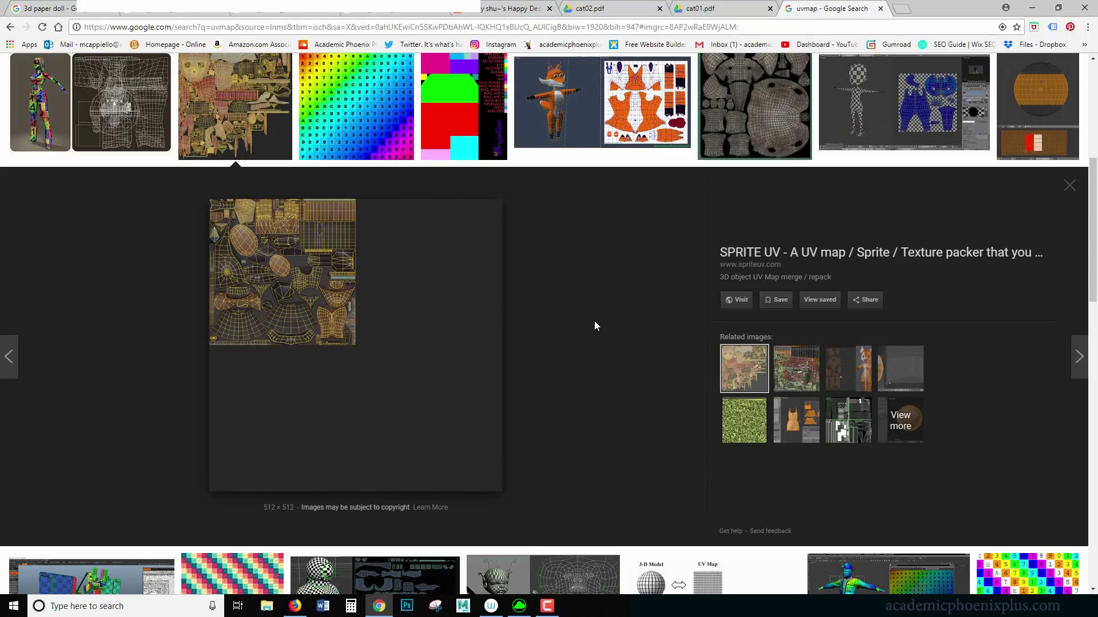
click(848, 369)
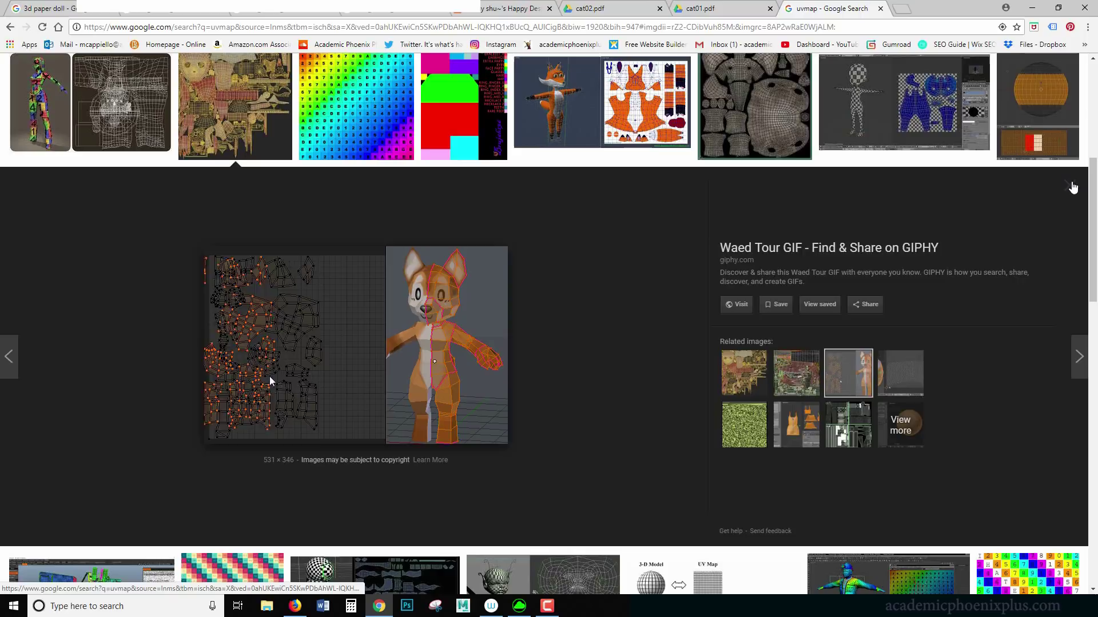
click(1069, 186)
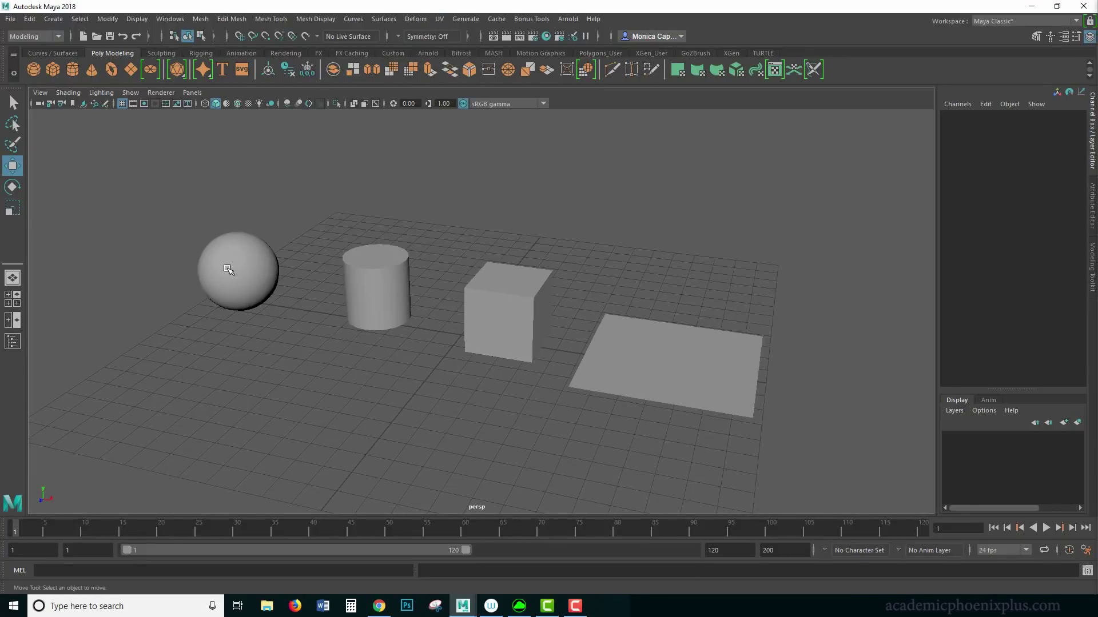
click(440, 19)
click(447, 19)
click(251, 267)
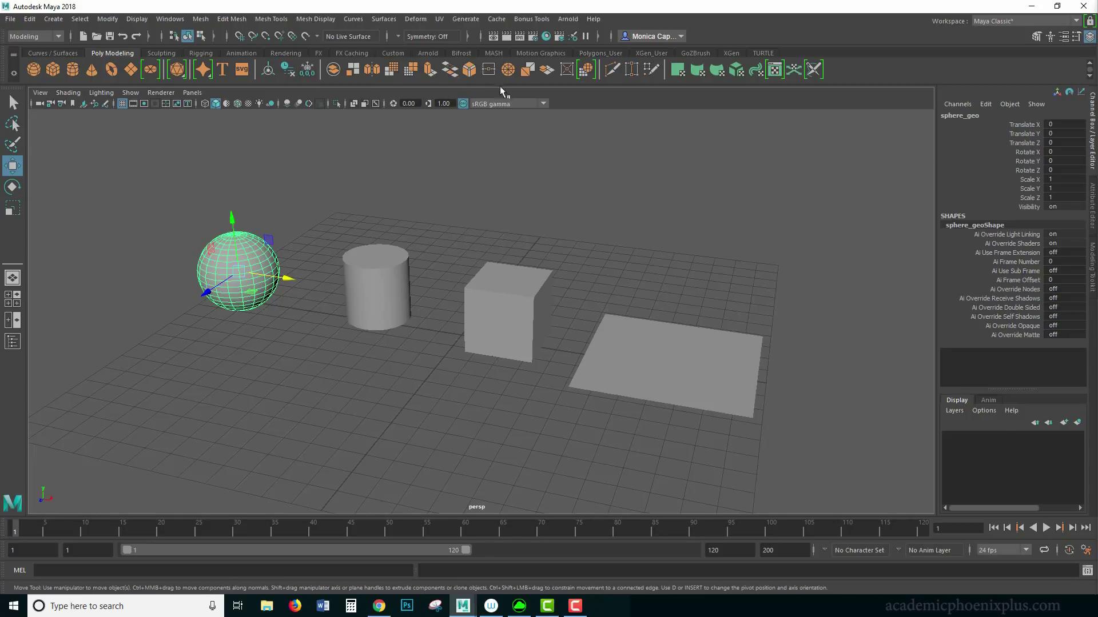
click(501, 114)
click(439, 19)
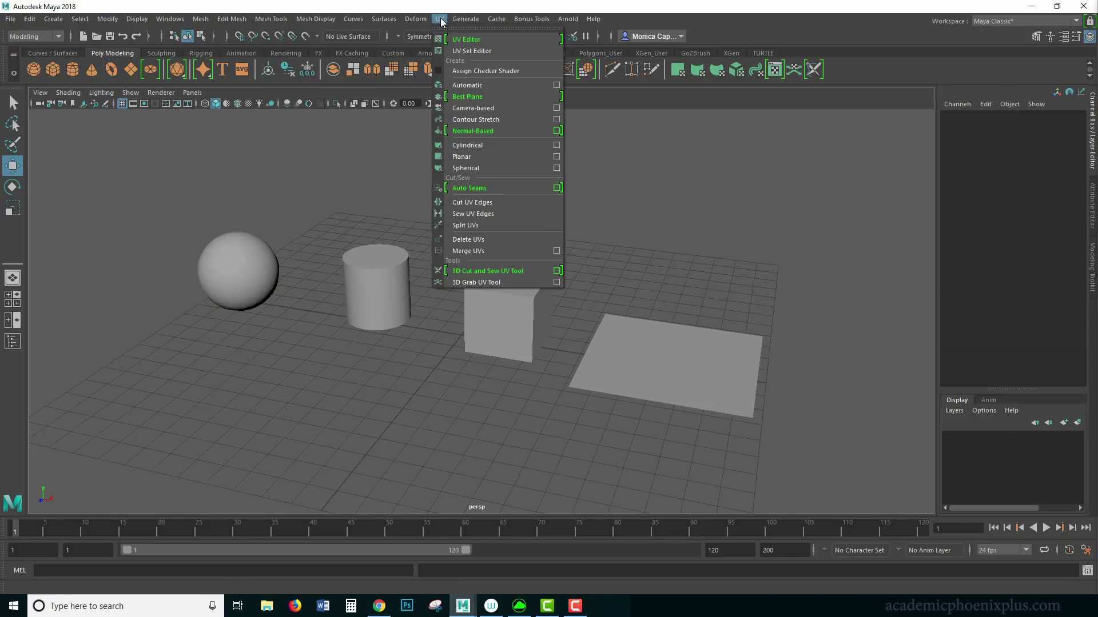
click(461, 39)
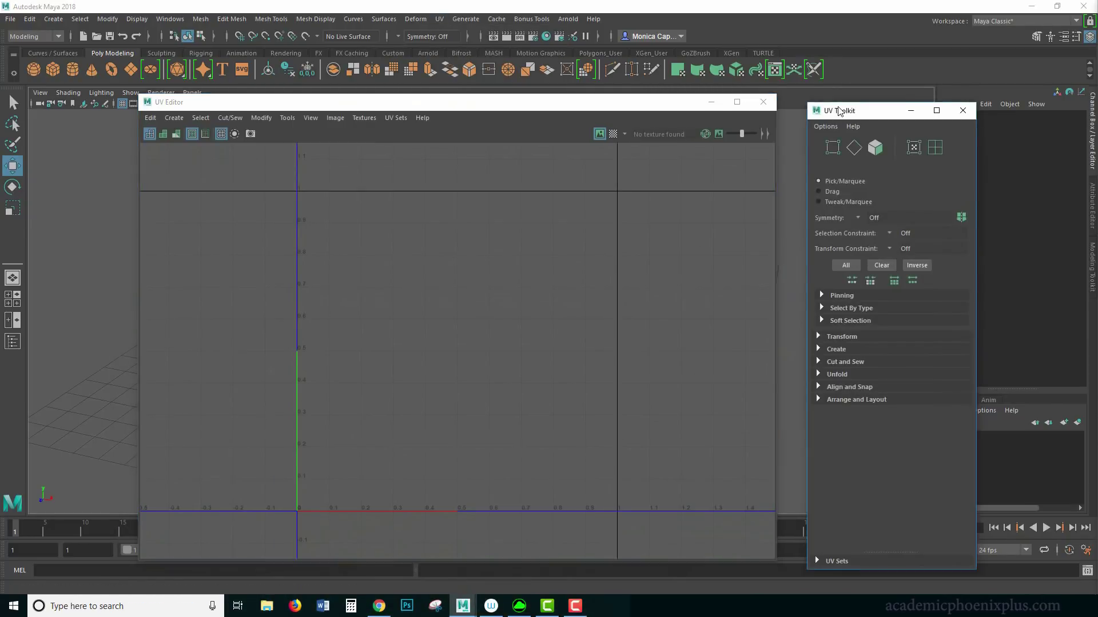
drag(843, 107, 832, 107)
drag(553, 106, 526, 107)
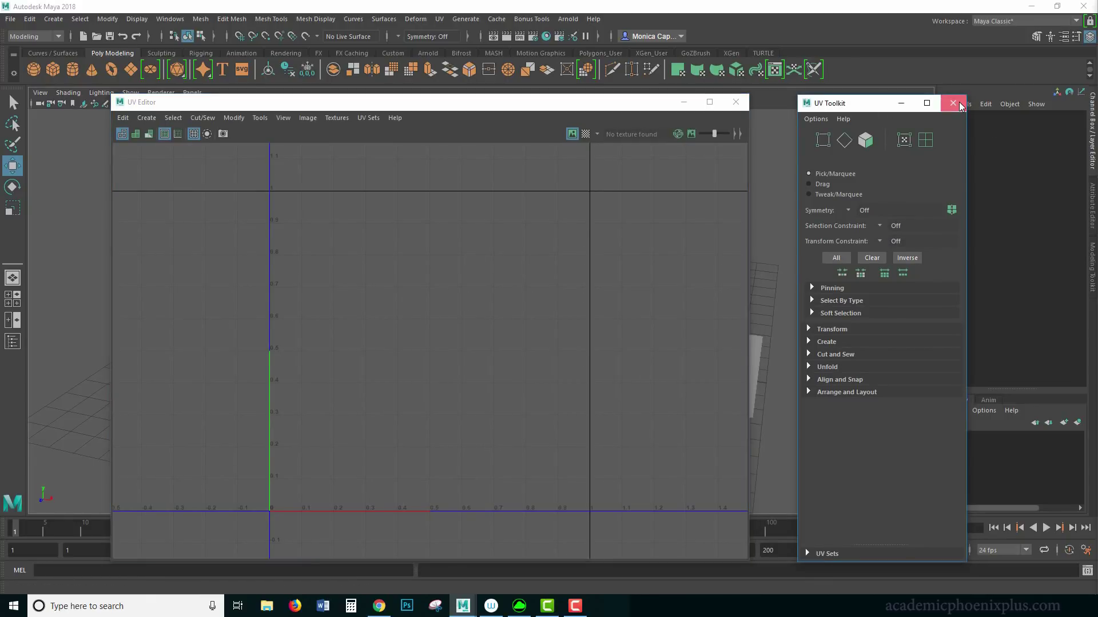
click(953, 104)
click(738, 105)
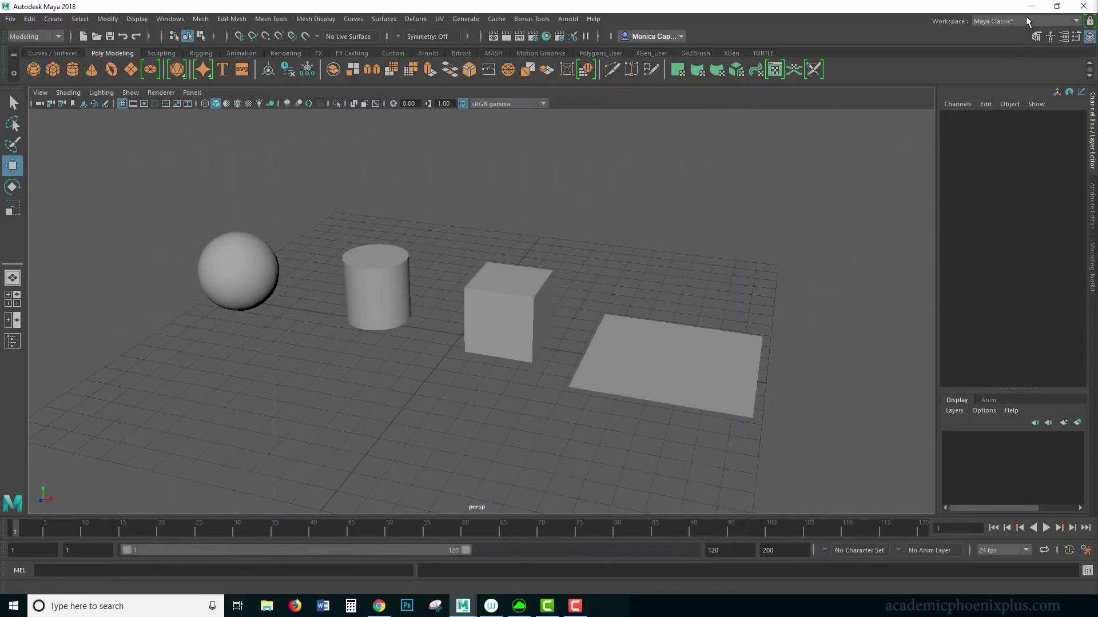
Switch to the UV Editing workspace, compare each object's UVs, and end with the plane selected.
click(1025, 21)
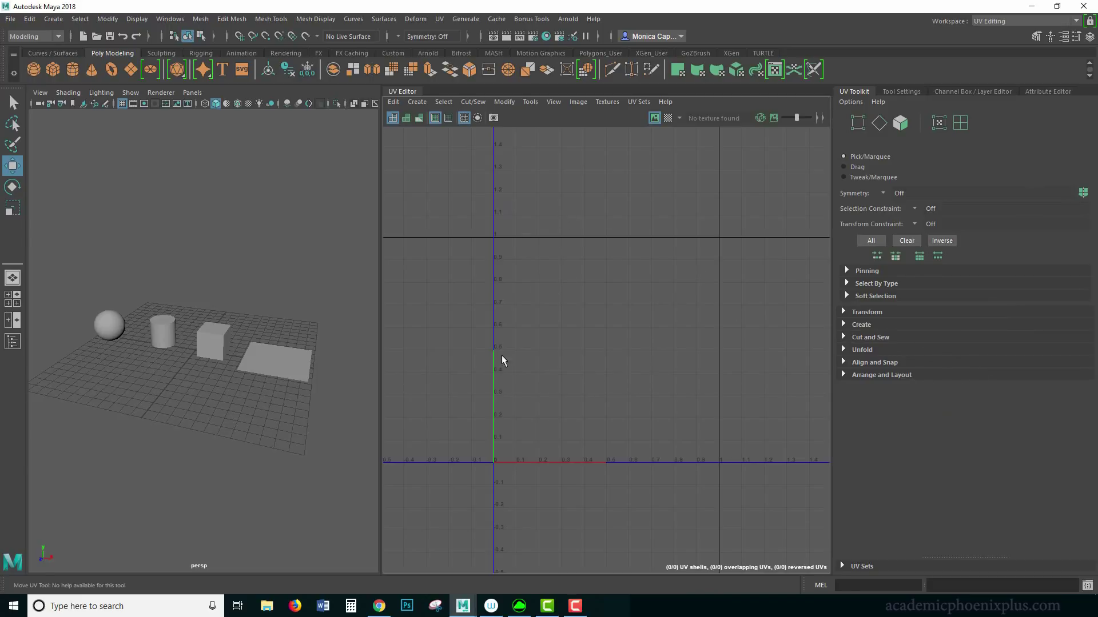
drag(41, 286, 318, 409)
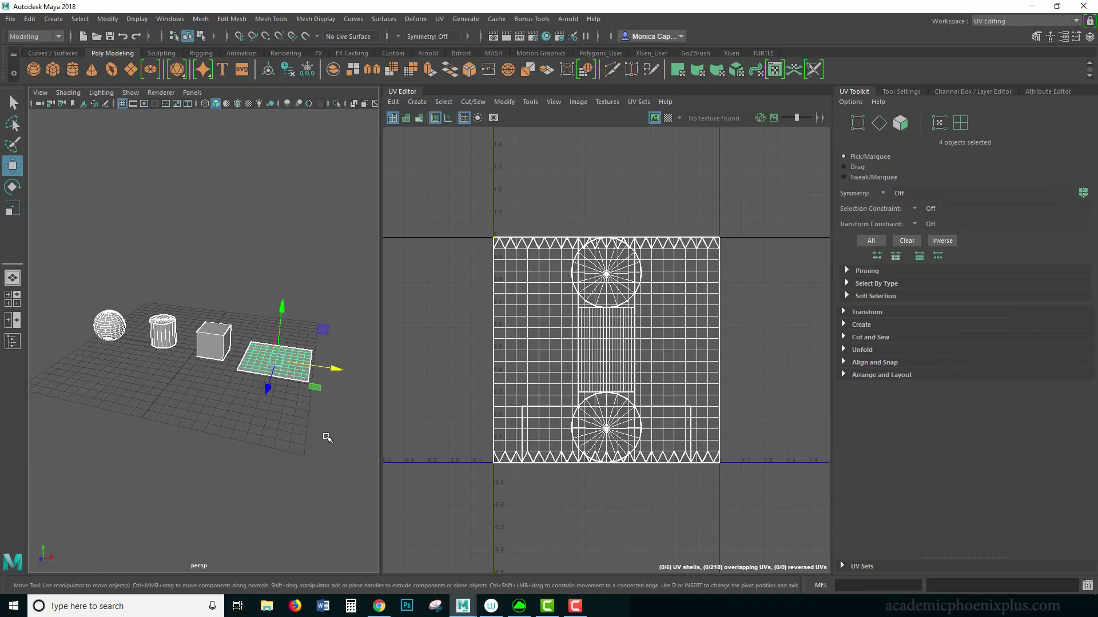
click(318, 448)
click(279, 373)
click(294, 447)
click(283, 379)
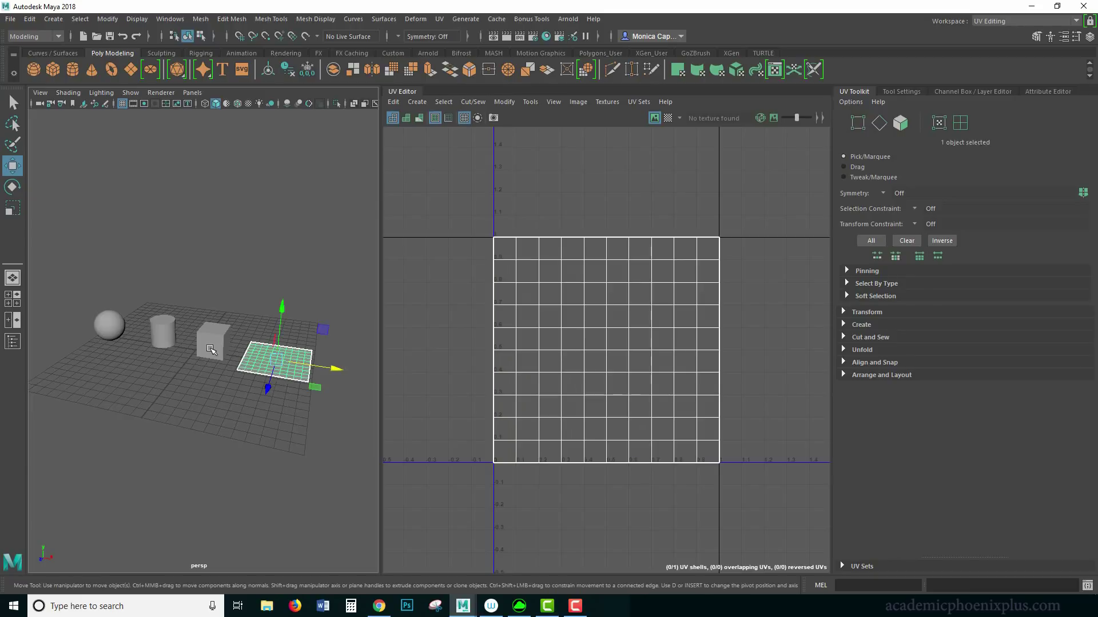
click(211, 348)
click(165, 341)
click(111, 331)
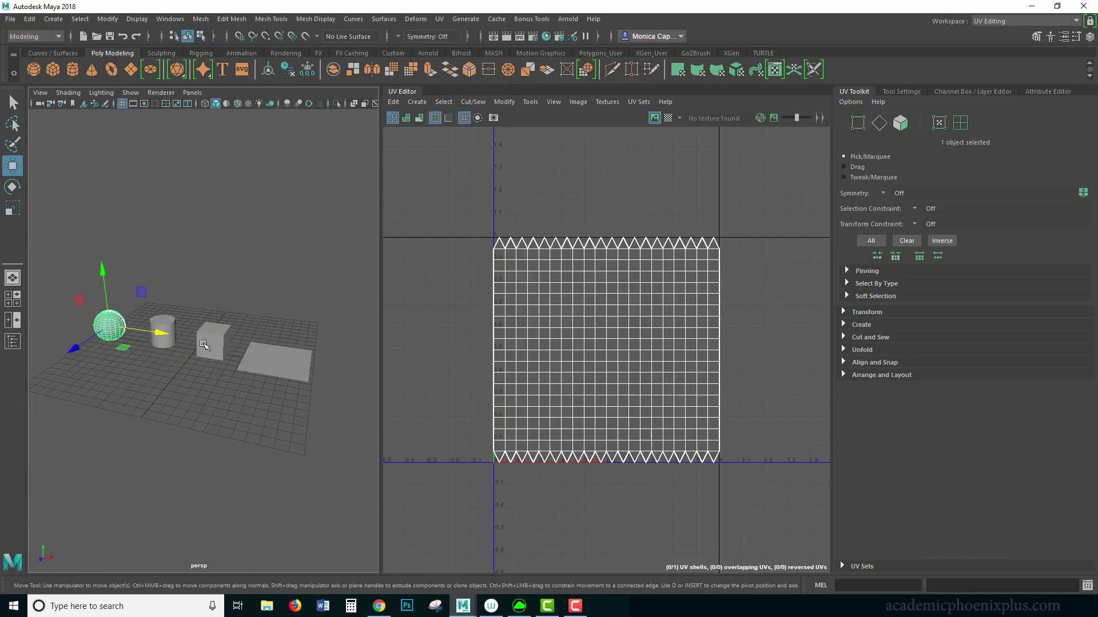
click(247, 345)
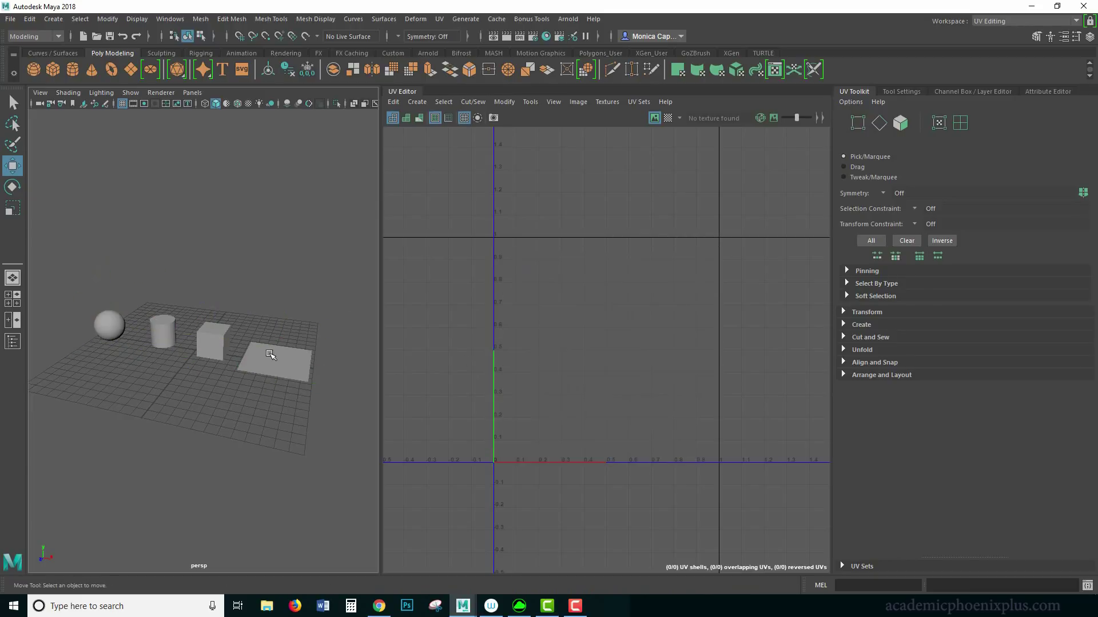
click(264, 360)
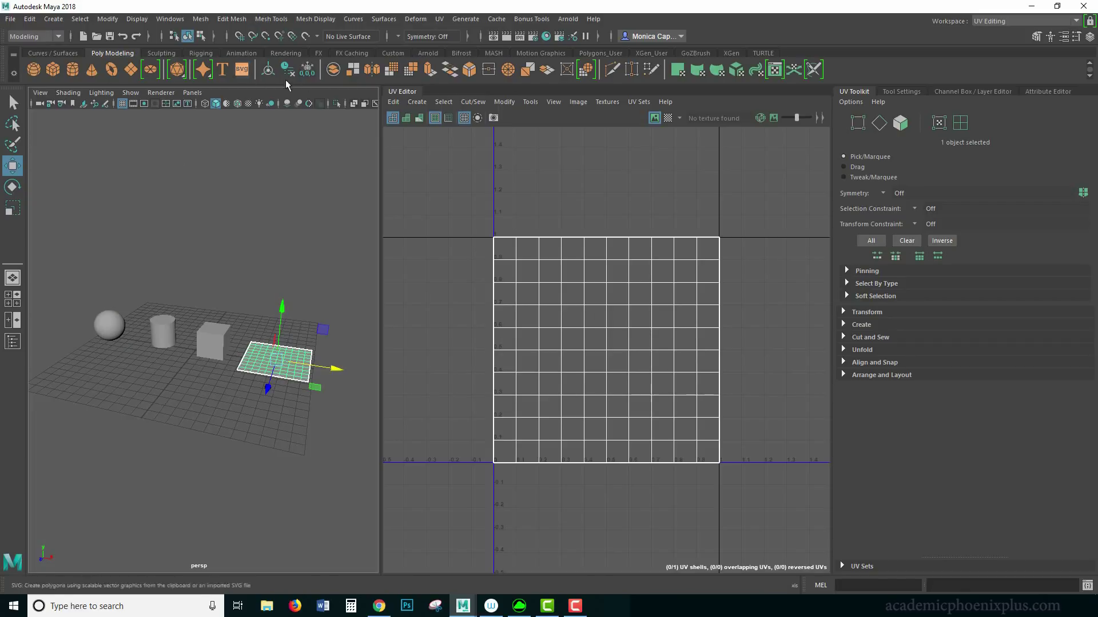
click(53, 54)
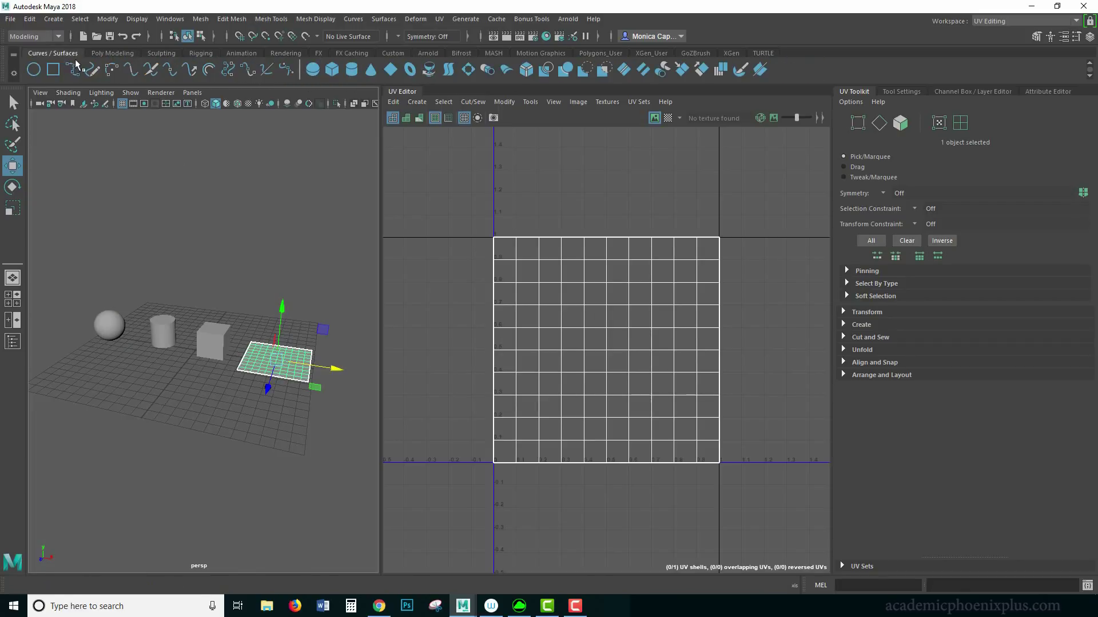
click(312, 70)
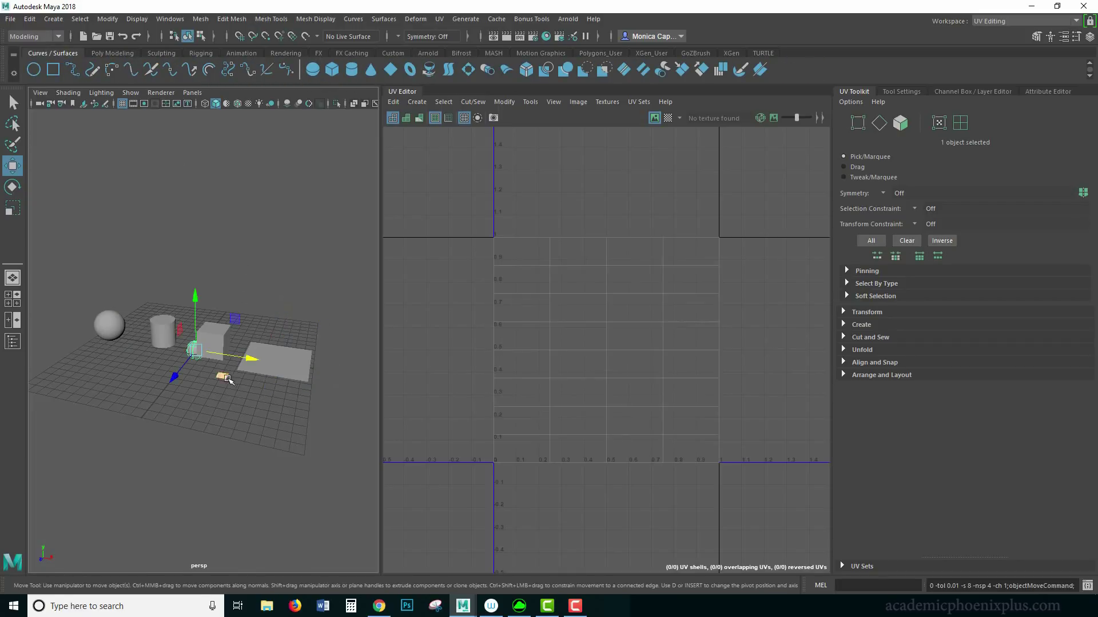
drag(192, 292, 213, 231)
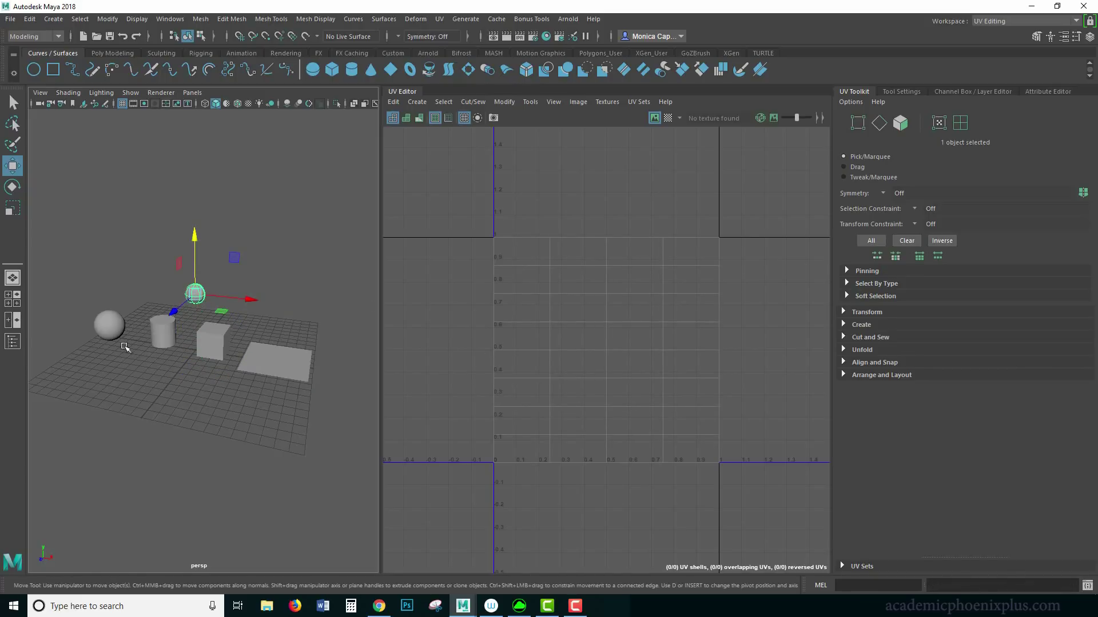
click(103, 327)
click(229, 289)
right_click(194, 289)
right_drag(190, 259, 191, 287)
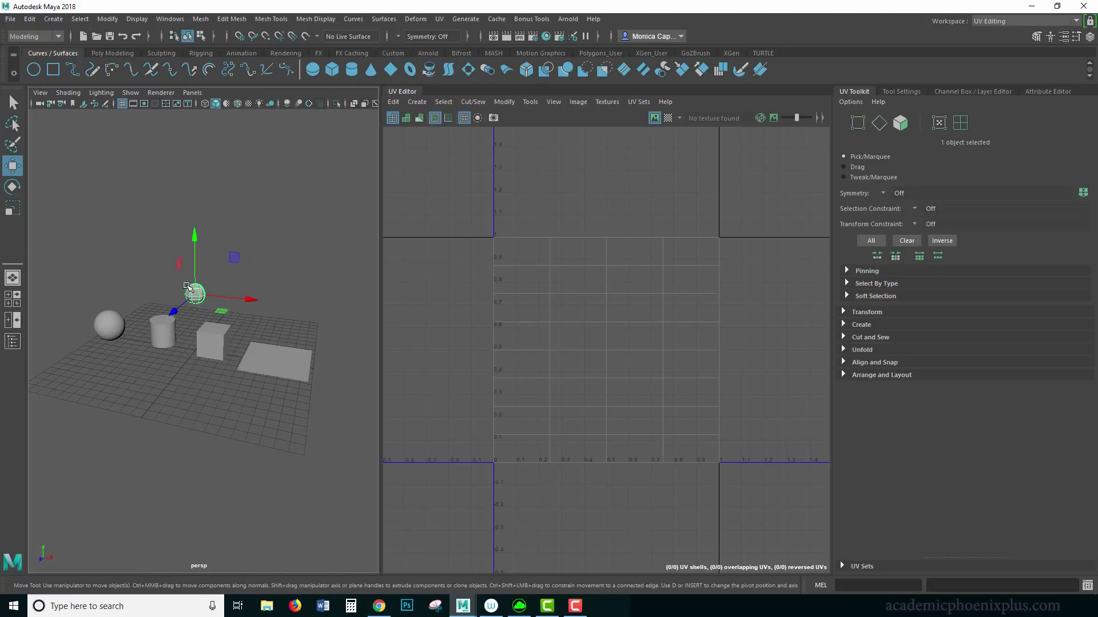
click(113, 327)
right_click(111, 327)
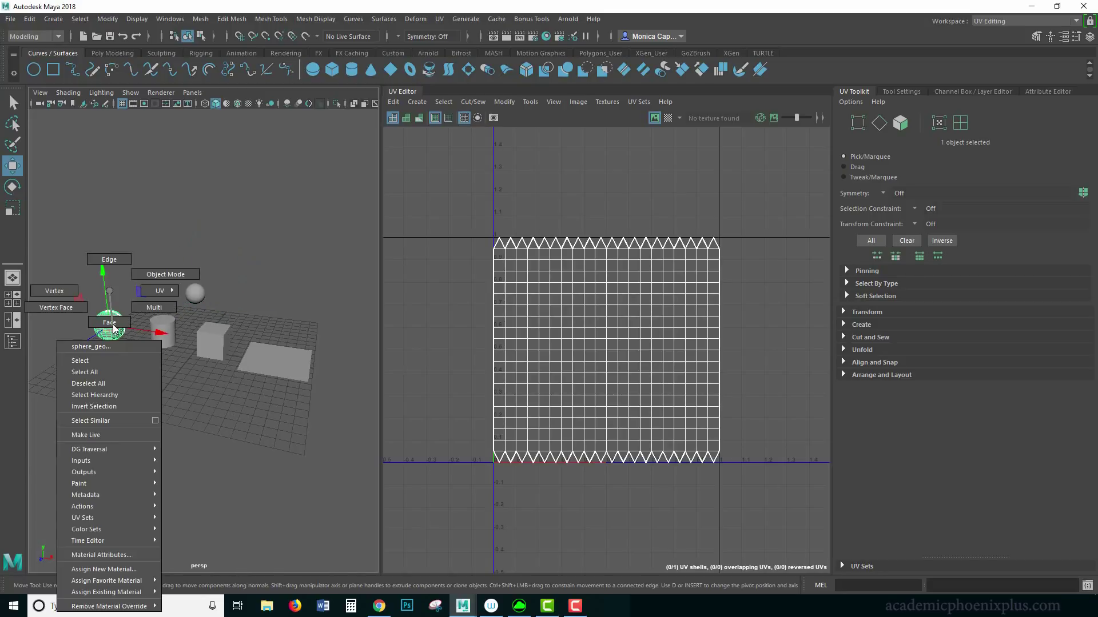
right_drag(65, 289, 107, 287)
click(137, 277)
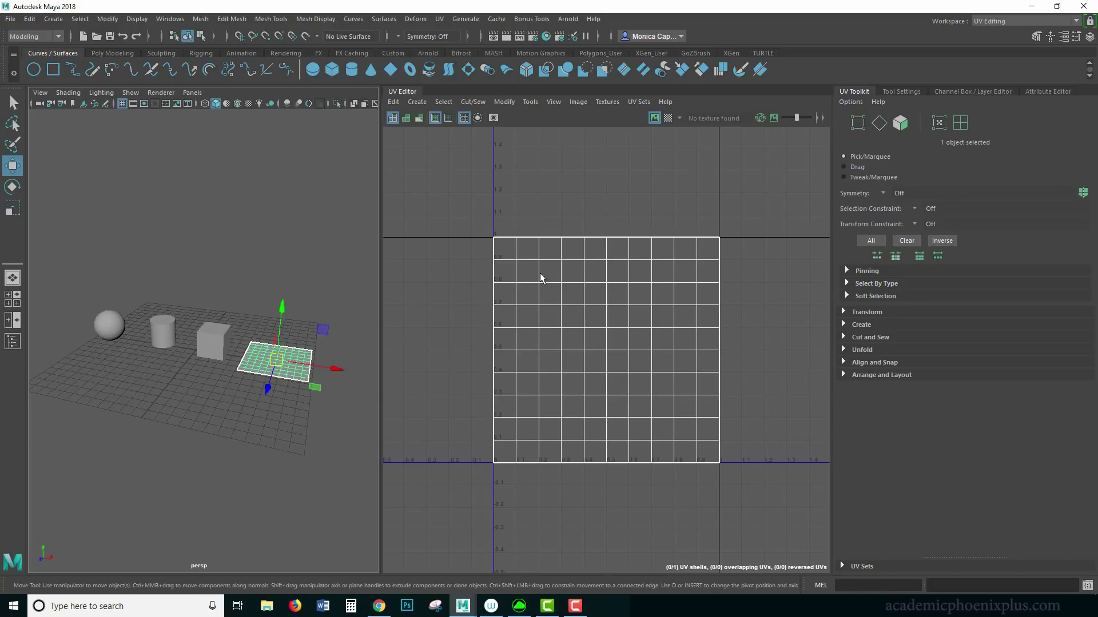
scroll(301, 277, up, 6)
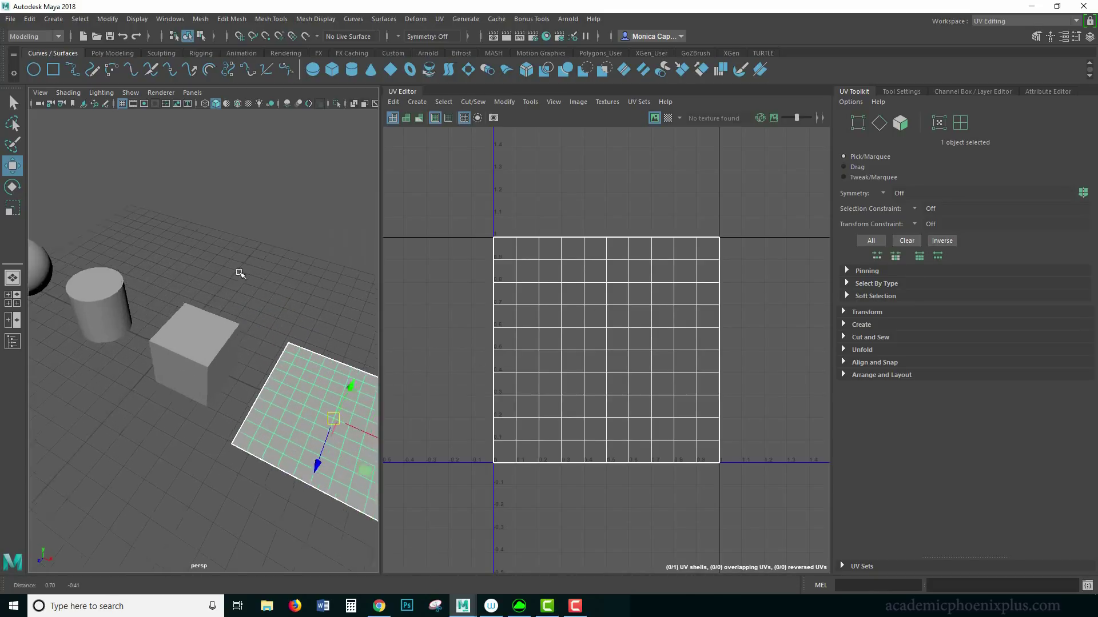
Tumble the perspective view down onto the plane and pan and zoom the UV Editor onto its 0–1 tile.
alt+drag(240, 274, 289, 221)
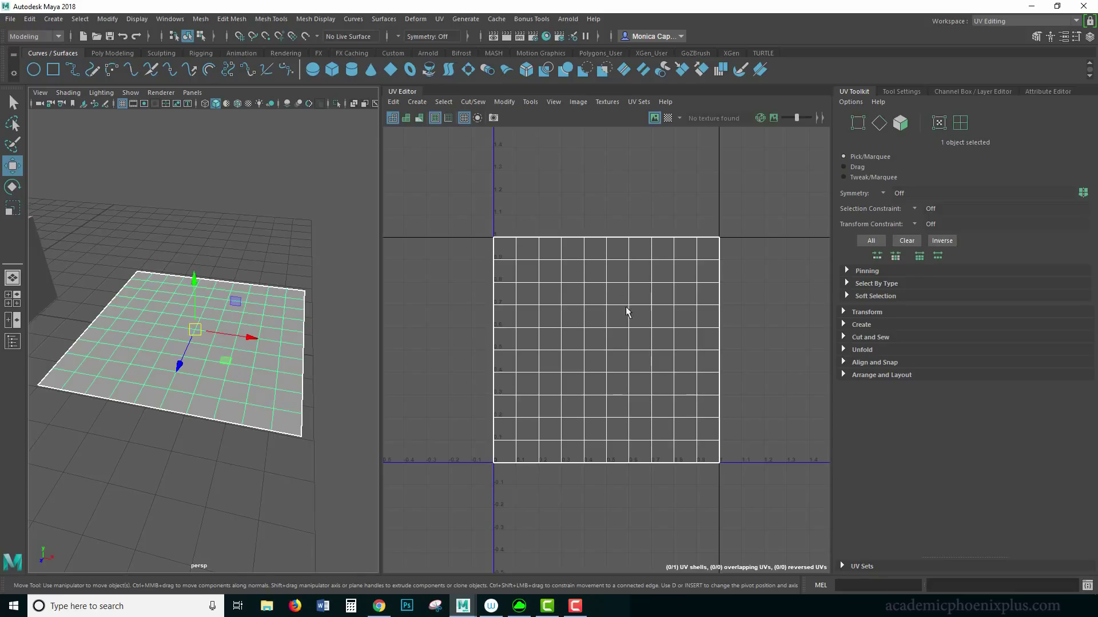
alt+right_drag(733, 411, 370, 253)
alt+right_drag(710, 387, 402, 247)
alt+middle_drag(698, 301, 591, 326)
alt+right_drag(627, 284, 892, 375)
alt+middle_drag(605, 346, 639, 329)
scroll(640, 328, up, 4)
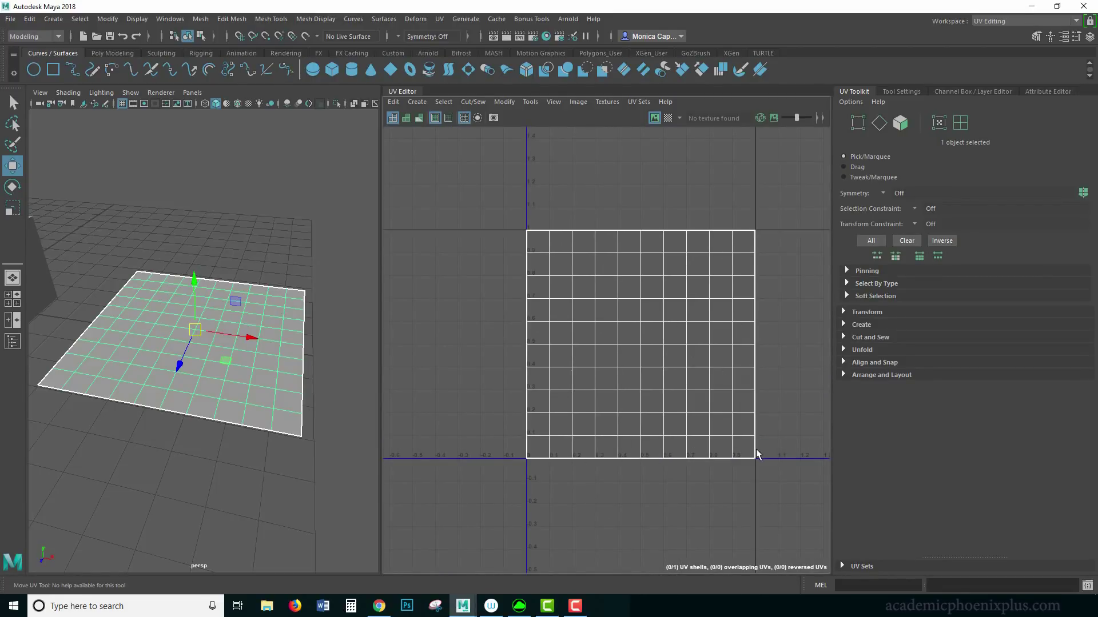
scroll(754, 452, down, 2)
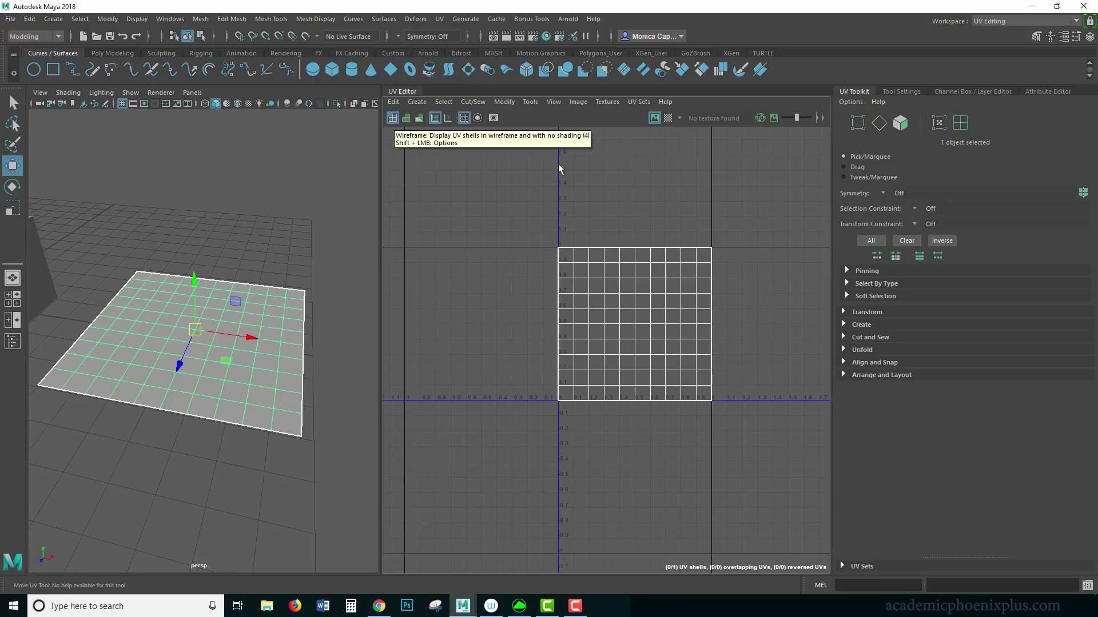
Shade the UV shell, move the right UV column left and up as a test, then undo it.
click(406, 118)
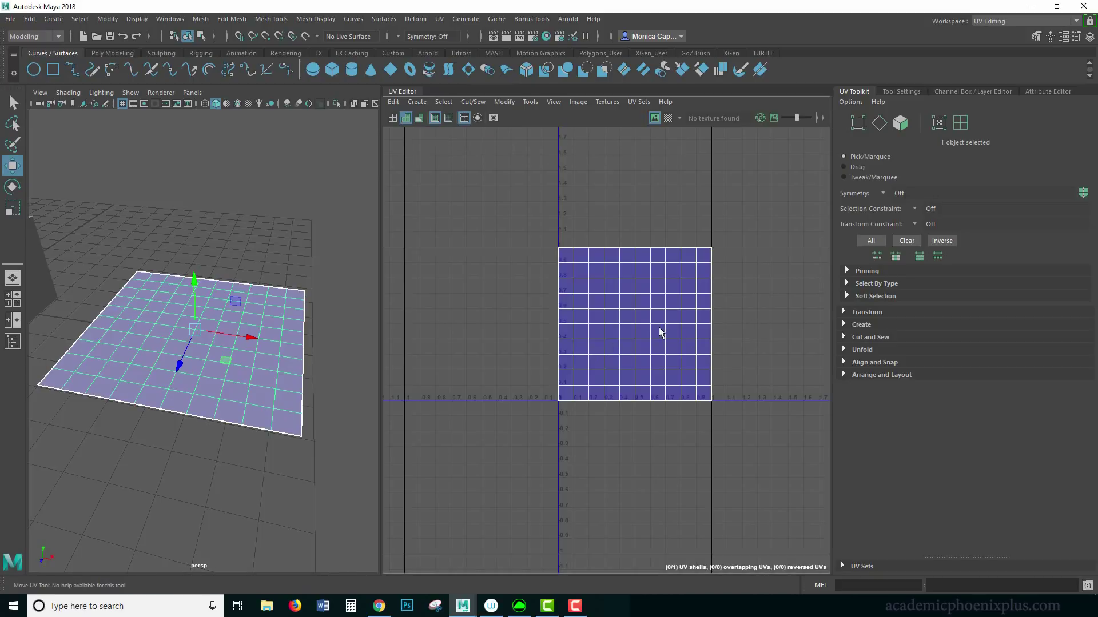
right_drag(661, 329, 703, 337)
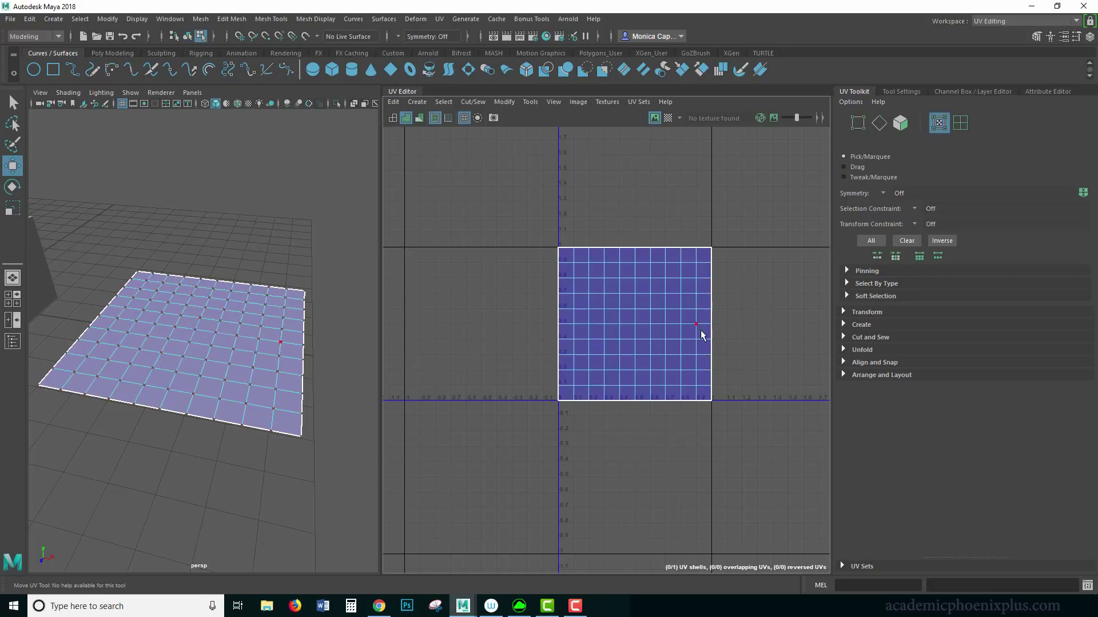
drag(740, 415, 707, 217)
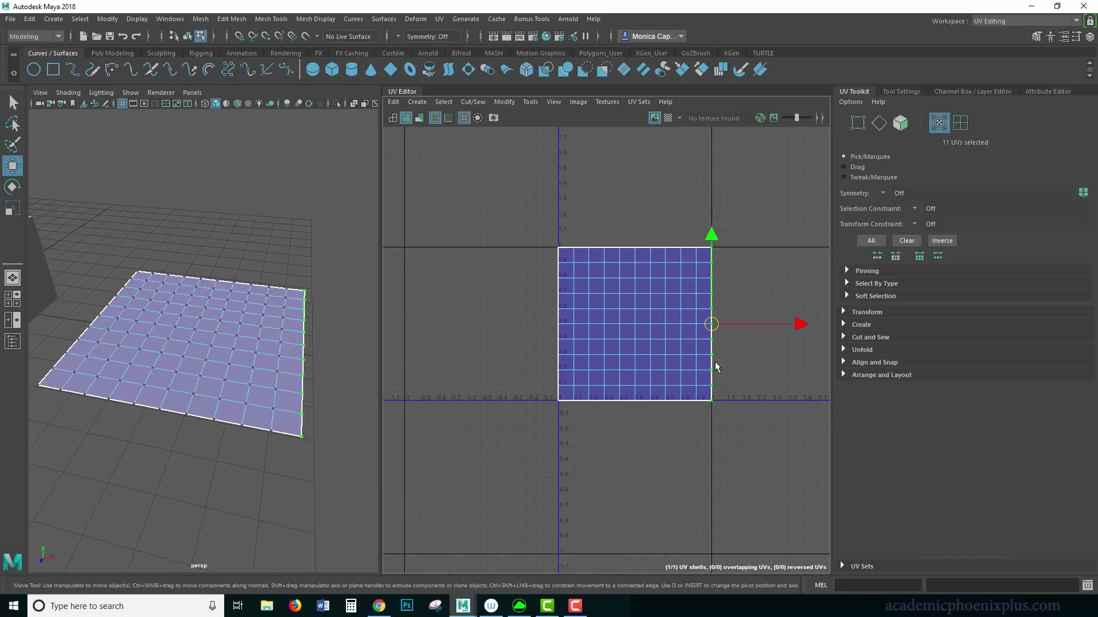
drag(800, 324, 737, 324)
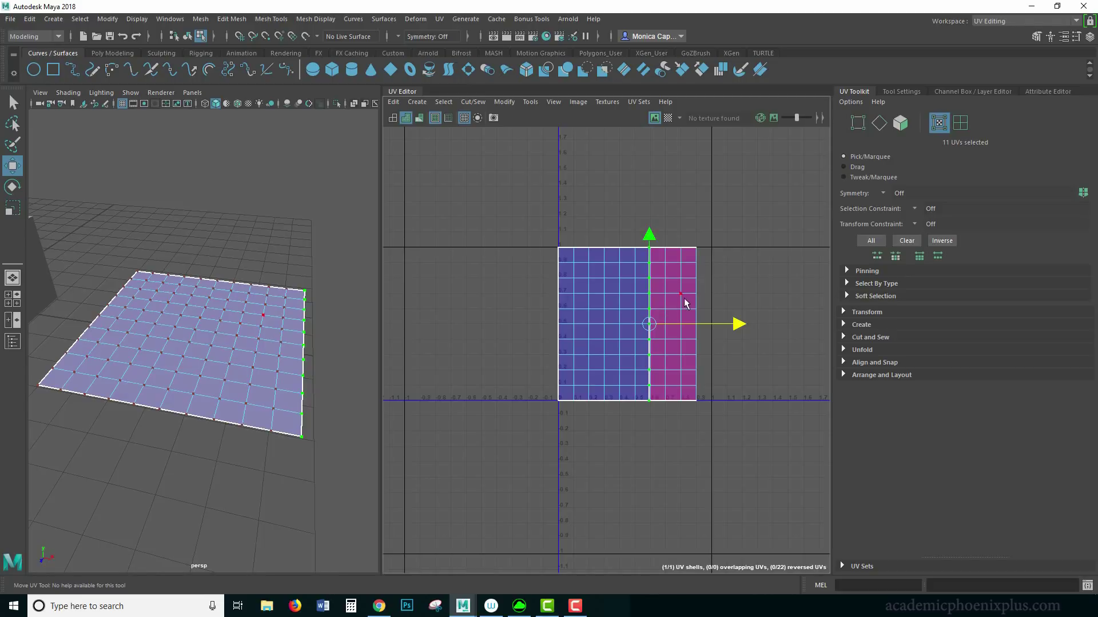
drag(649, 230, 649, 169)
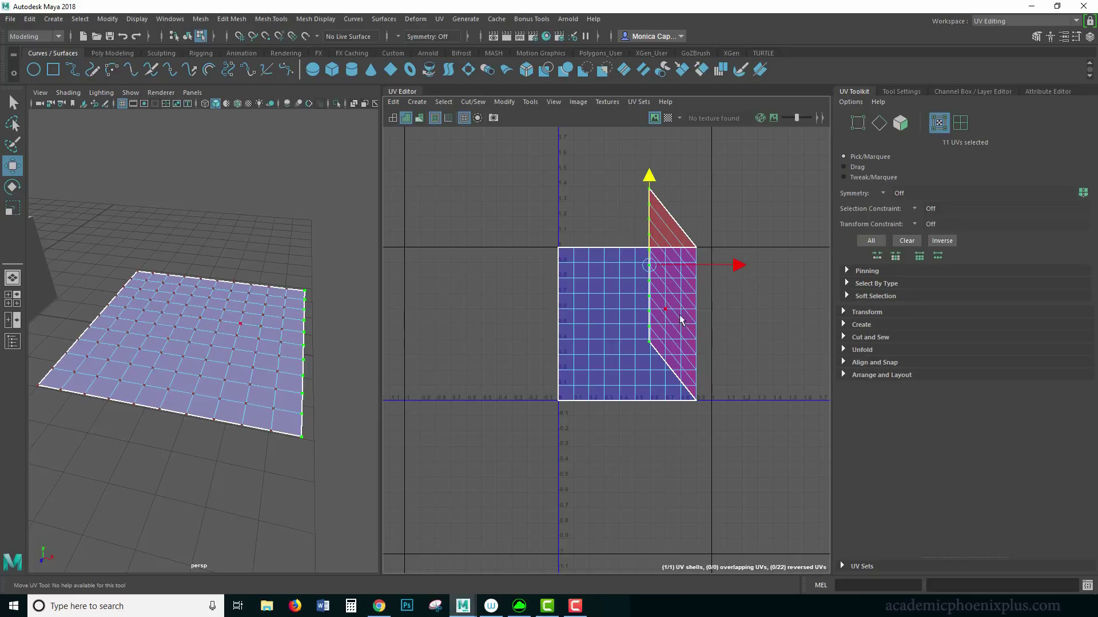
key(ctrl+z)
key(ctrl+z)
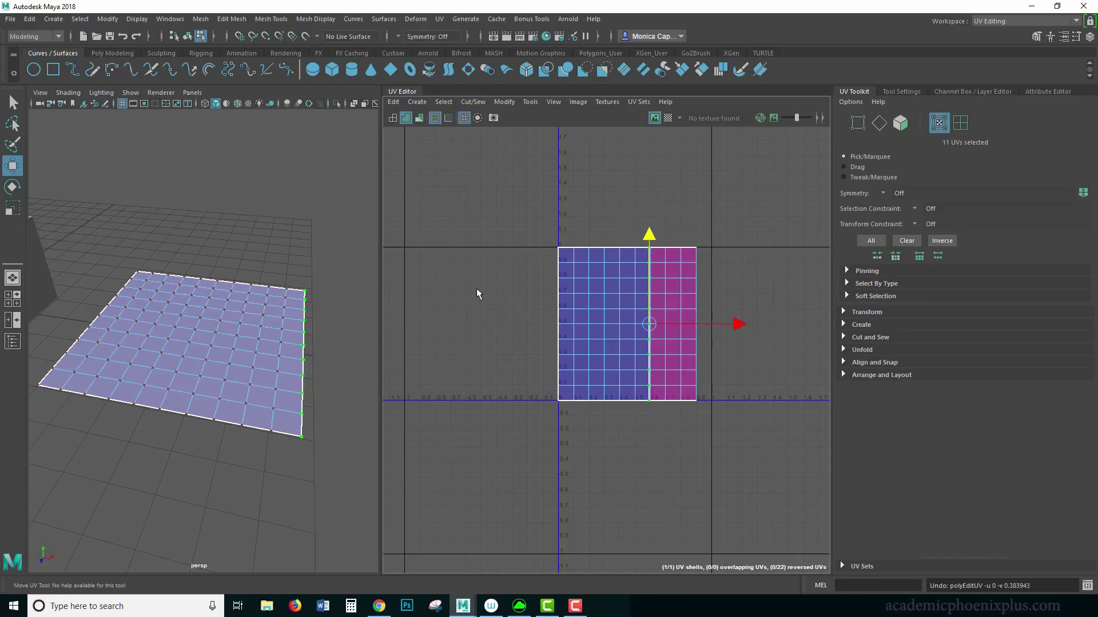
key(ctrl+z)
key(ctrl+z)
key(ctrl+z)
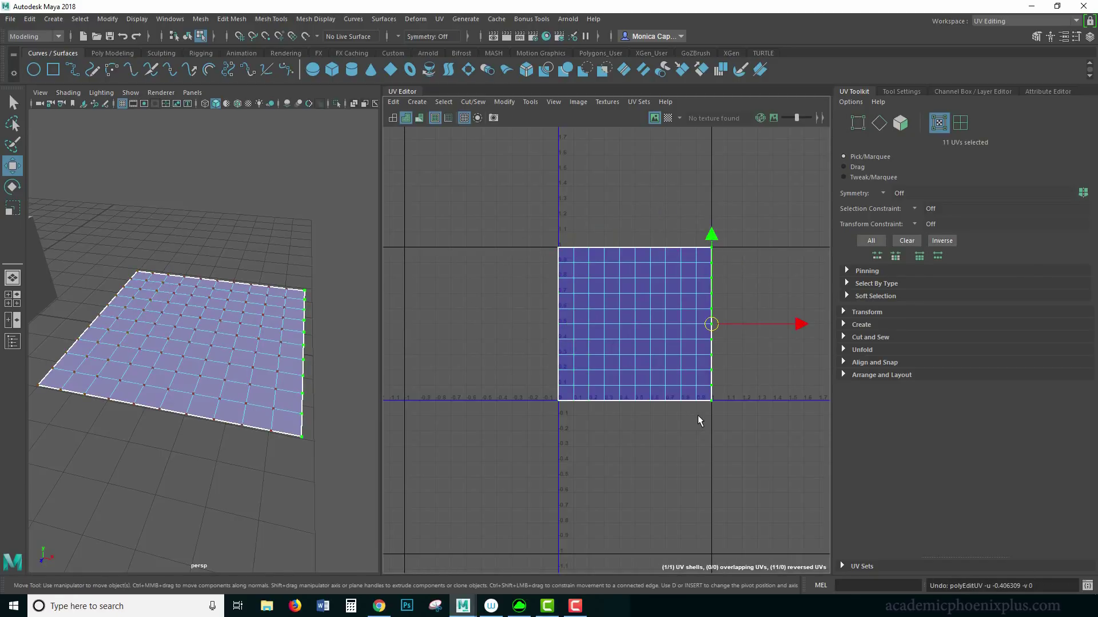
Switch to vertex selection and marquee the vertices along the UV square's right edge.
click(697, 427)
right_click(644, 294)
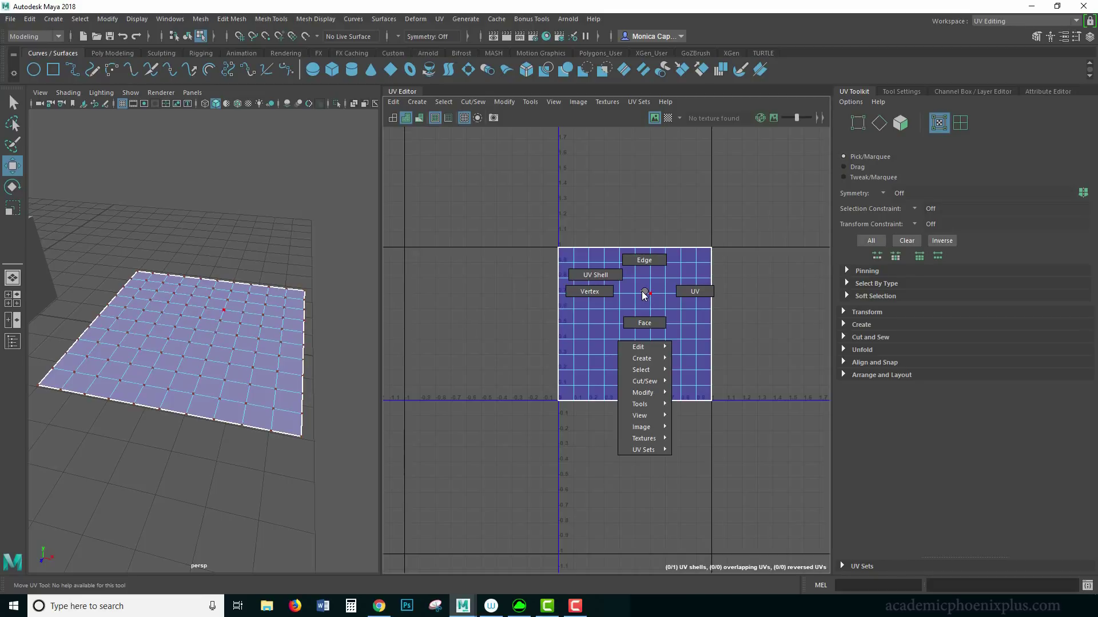
right_drag(665, 296, 592, 292)
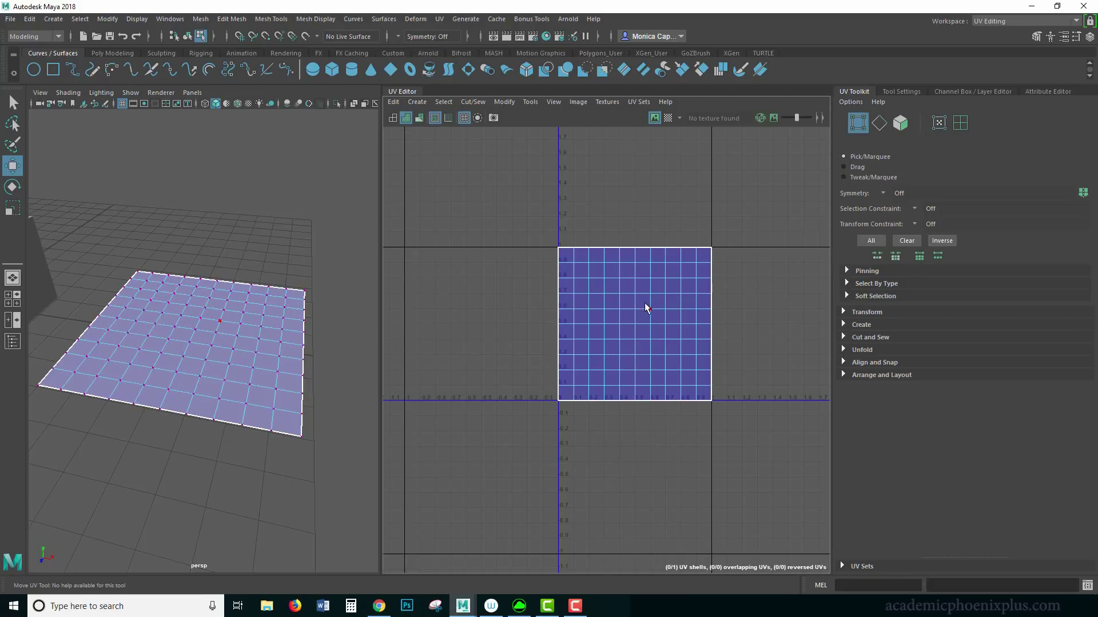
drag(620, 237, 670, 424)
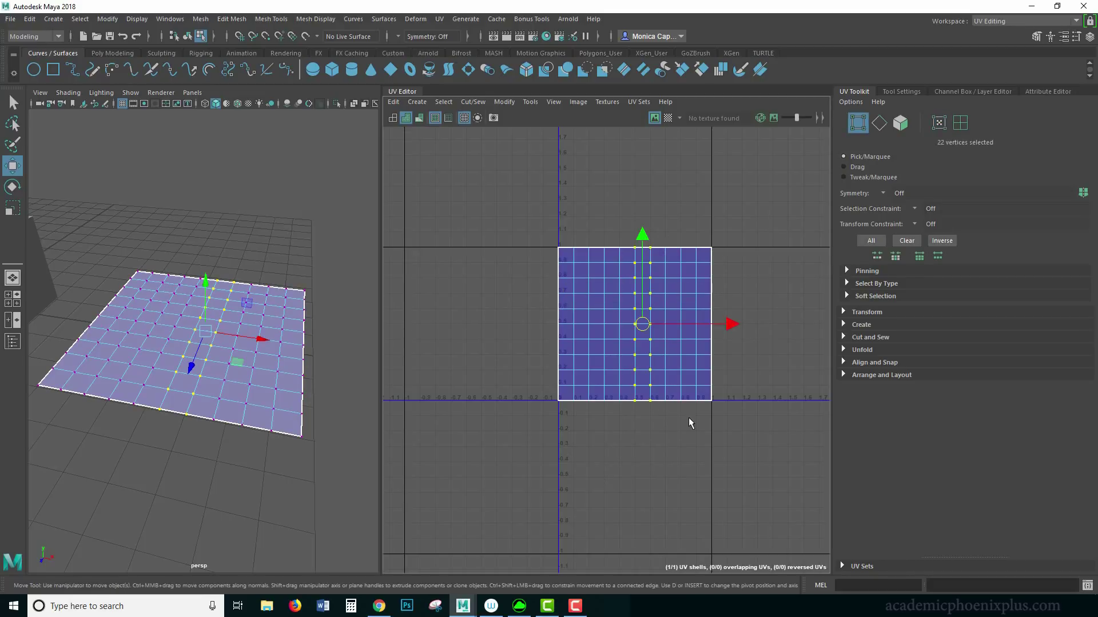
click(688, 418)
drag(704, 231, 764, 459)
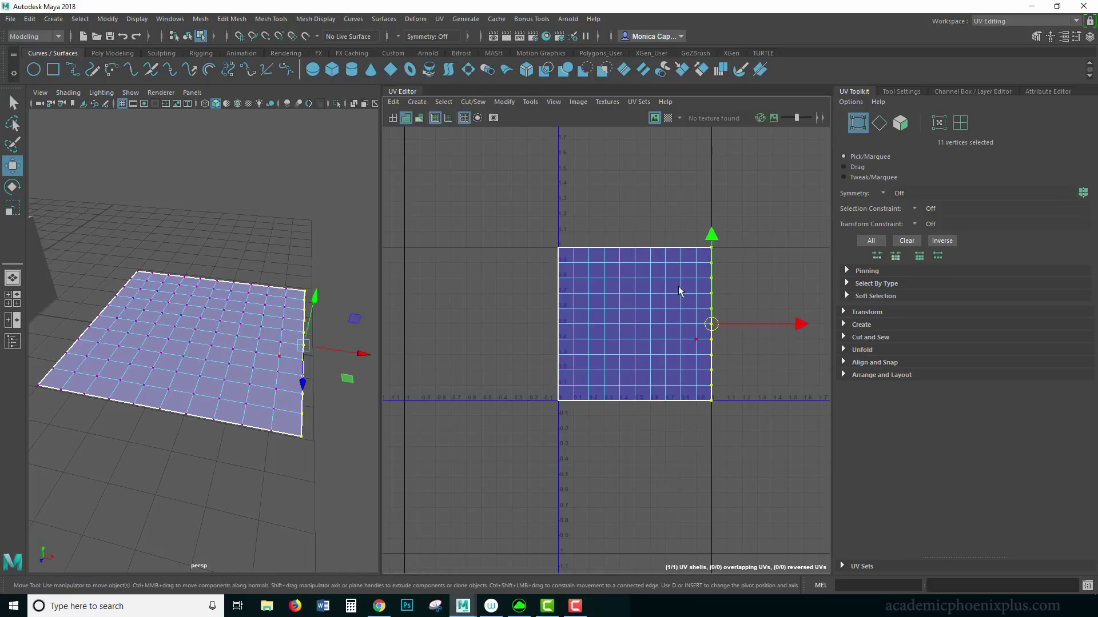
drag(520, 213, 612, 458)
click(558, 415)
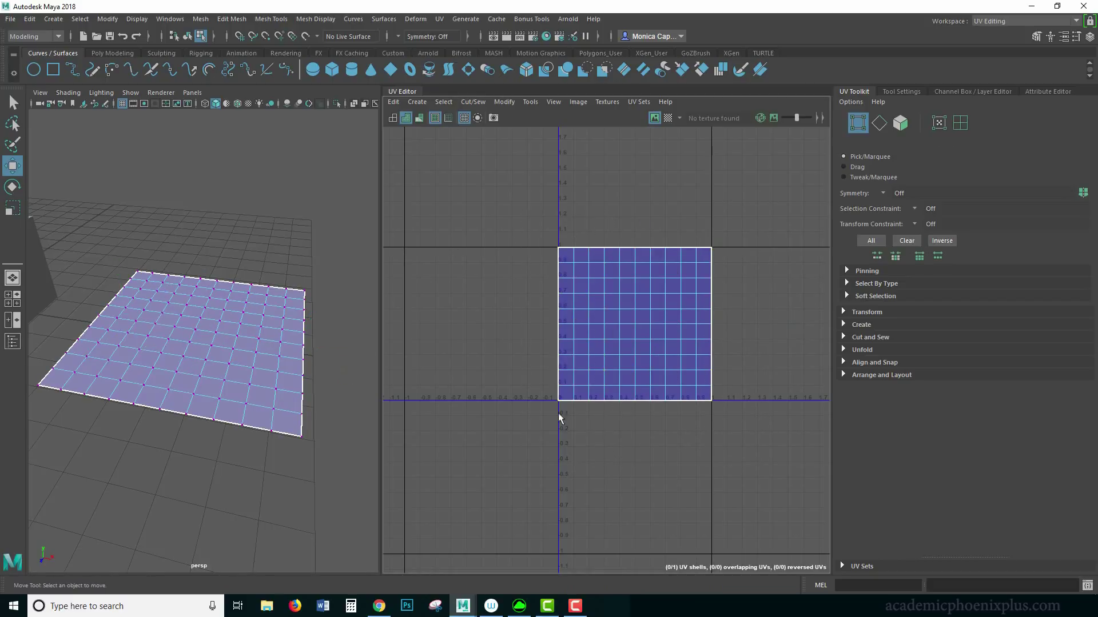
drag(697, 212, 776, 467)
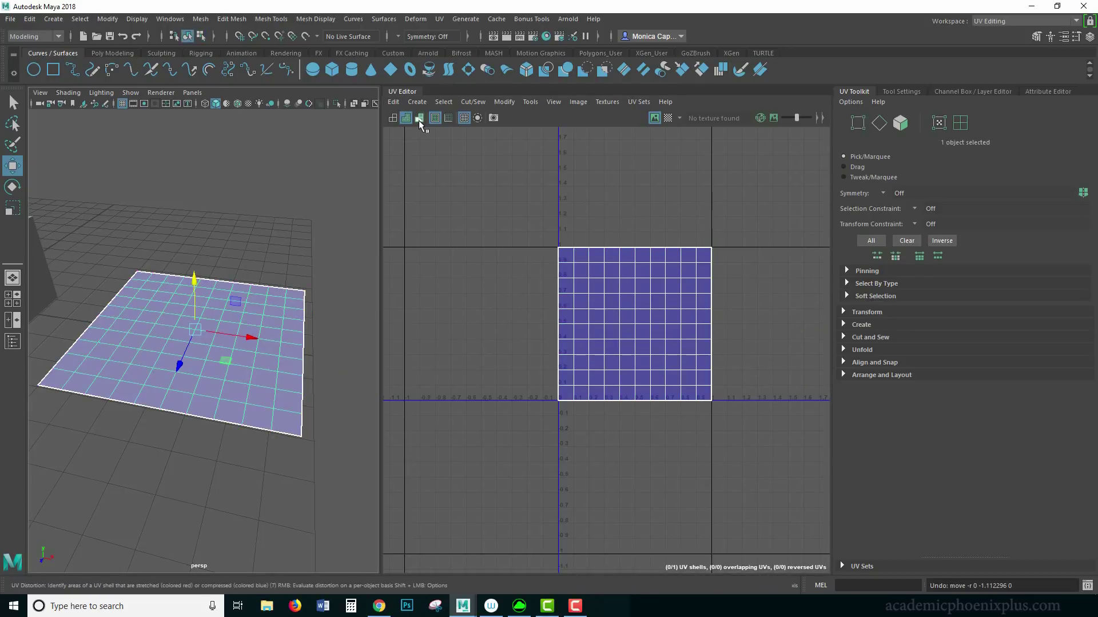
click(419, 119)
Toggle shaded display off and back on, undo a trial scale, and enable UV Distortion shading.
click(419, 118)
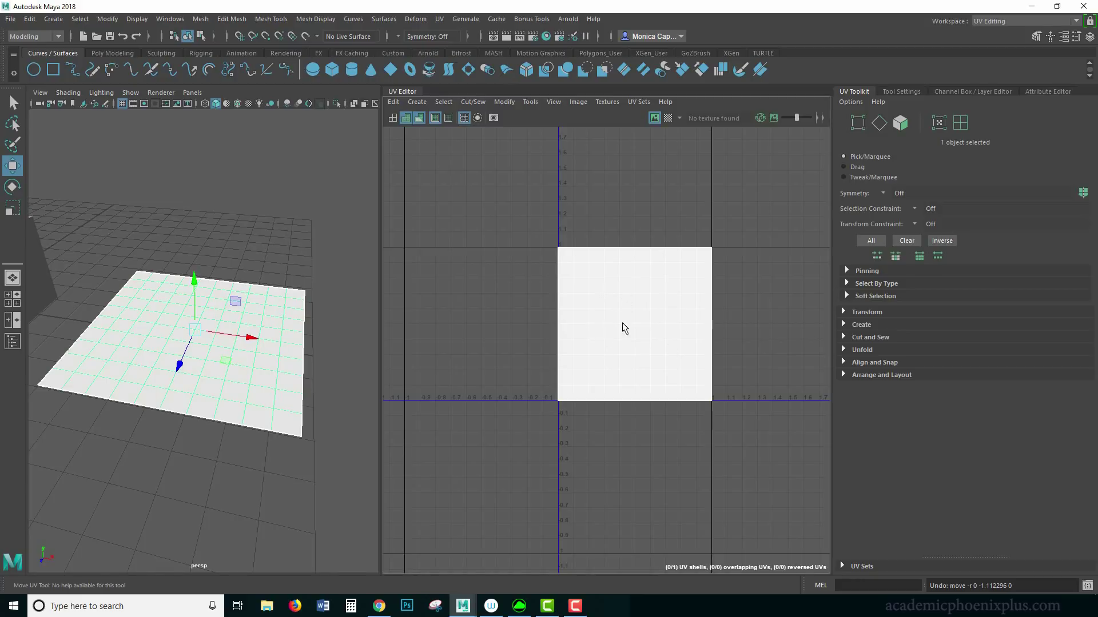
key(r)
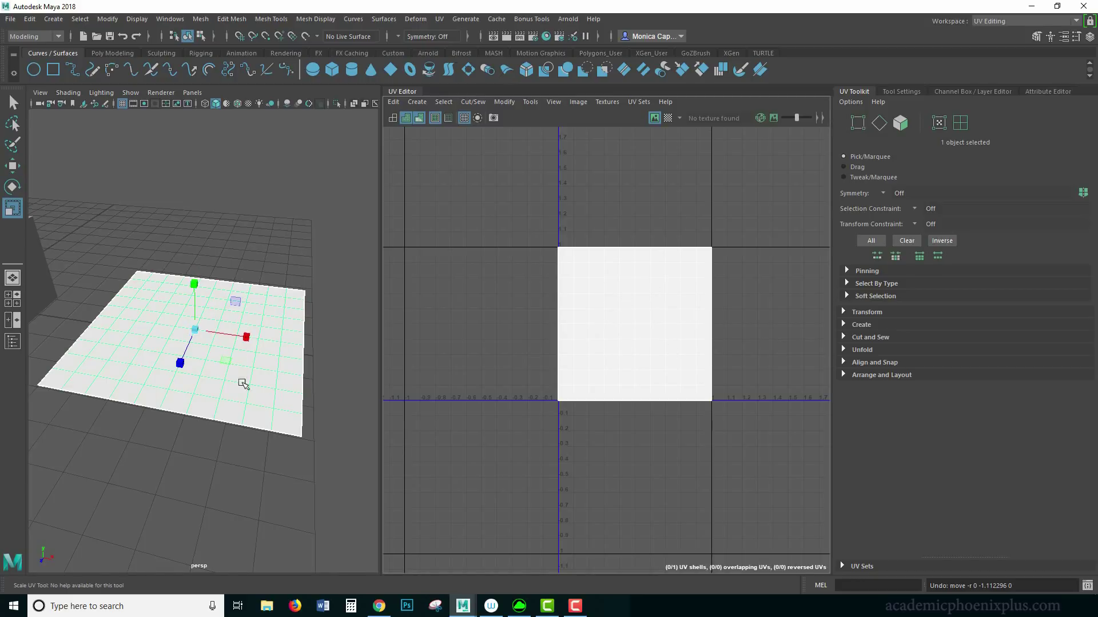
key(ctrl+z)
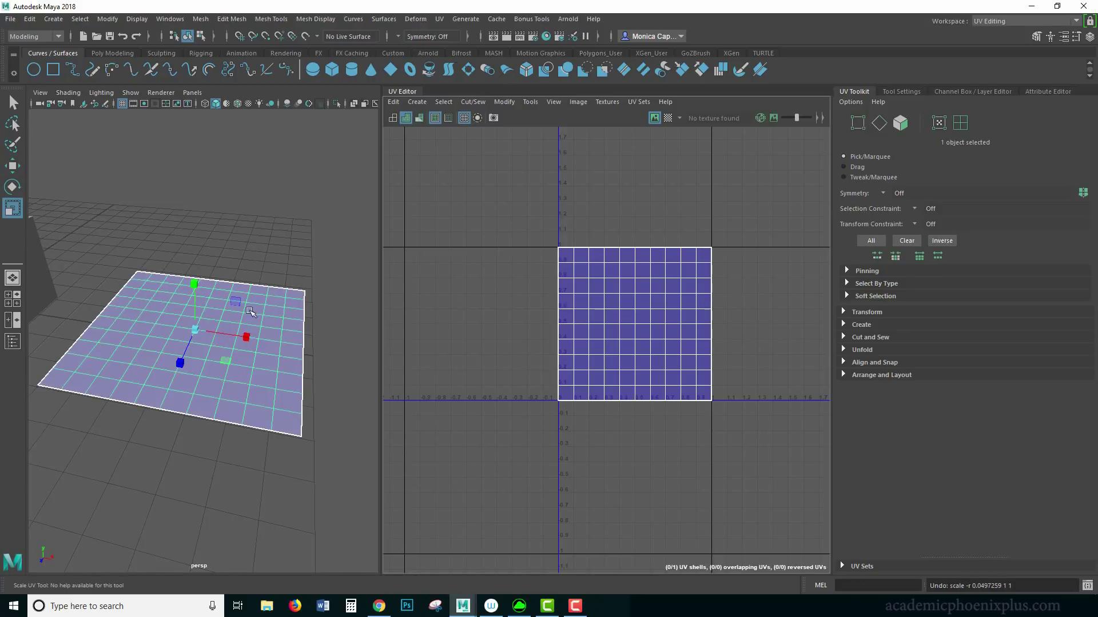
click(420, 118)
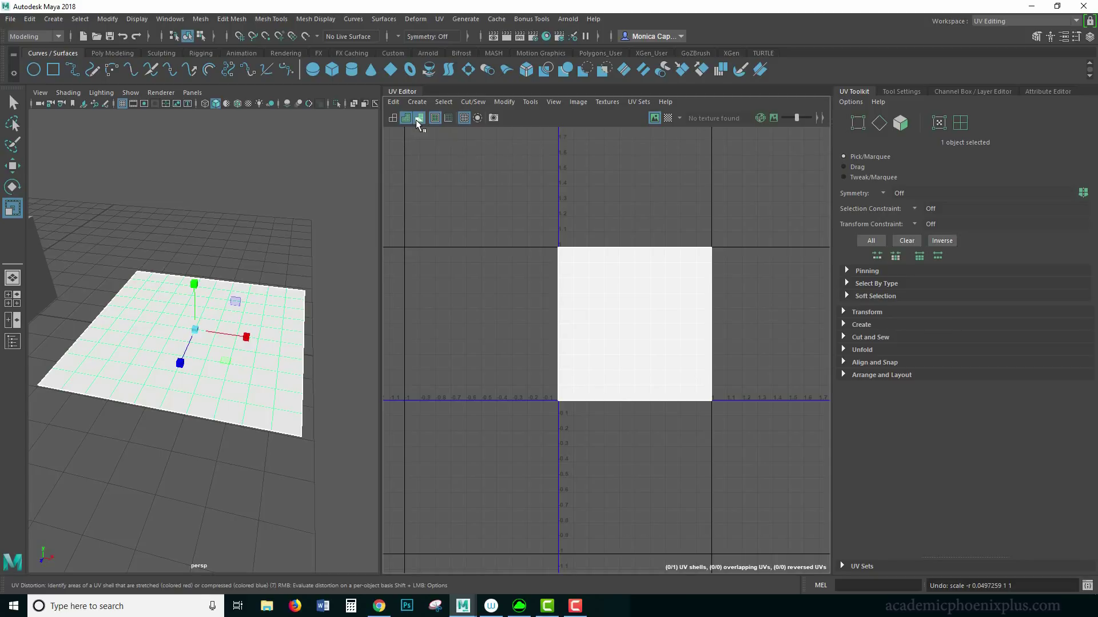
click(420, 119)
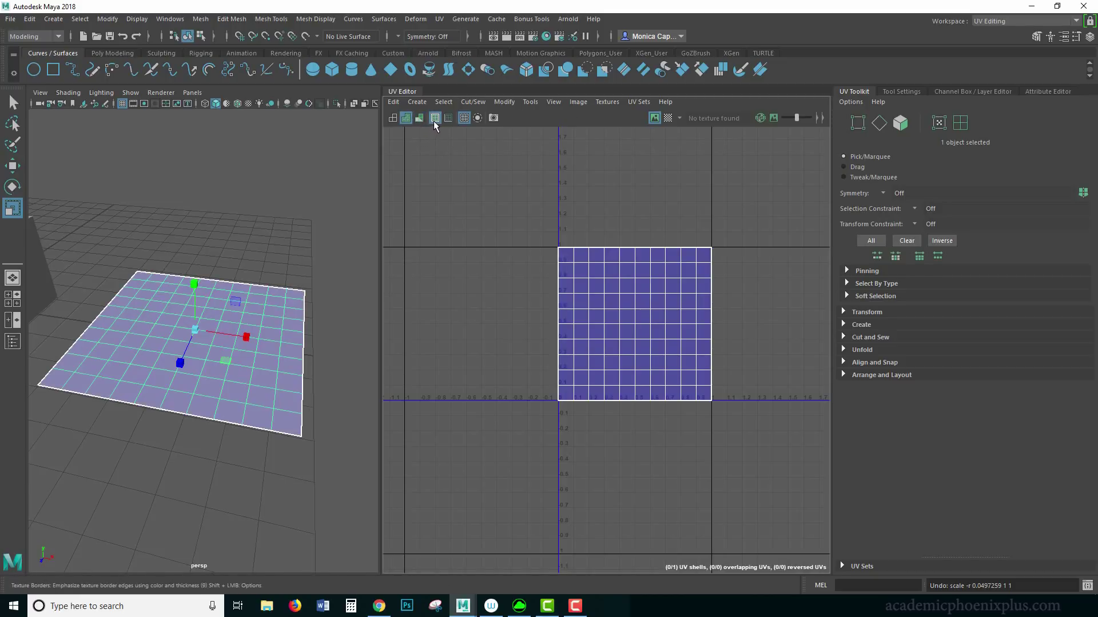
Toggle thick texture borders on the plane's UV shell.
click(435, 119)
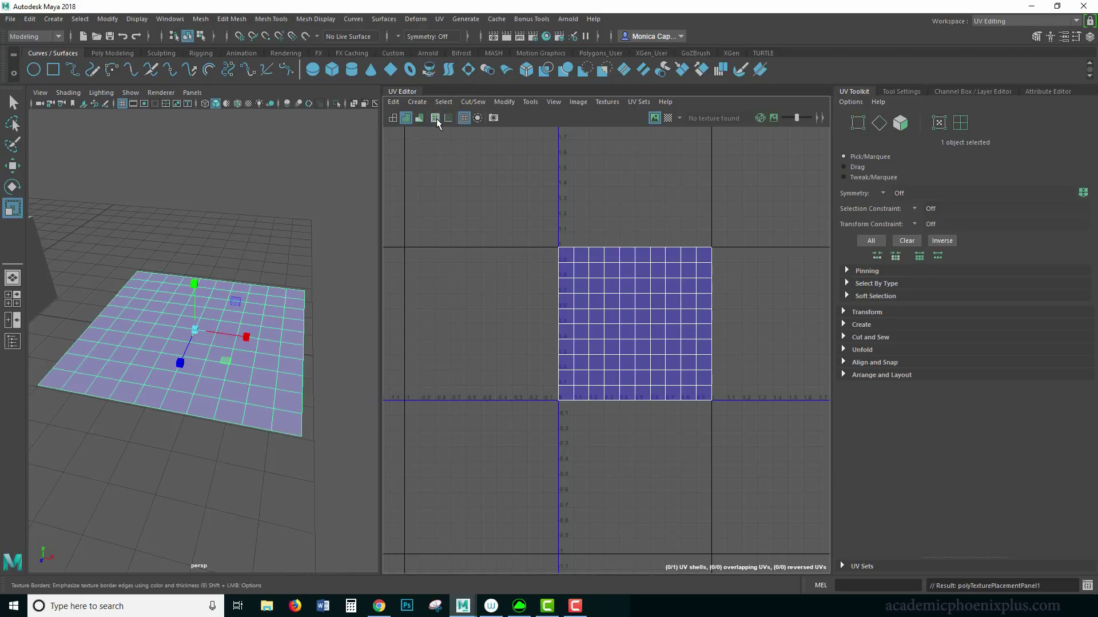
alt+drag(282, 239, 251, 277)
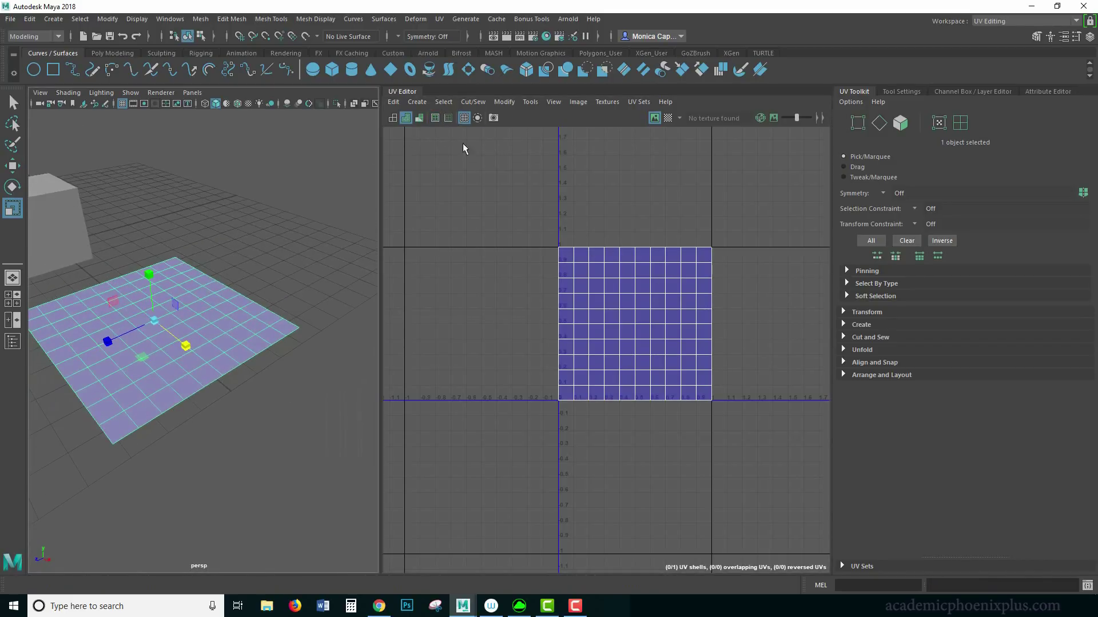
click(435, 118)
alt+middle_drag(129, 223, 231, 286)
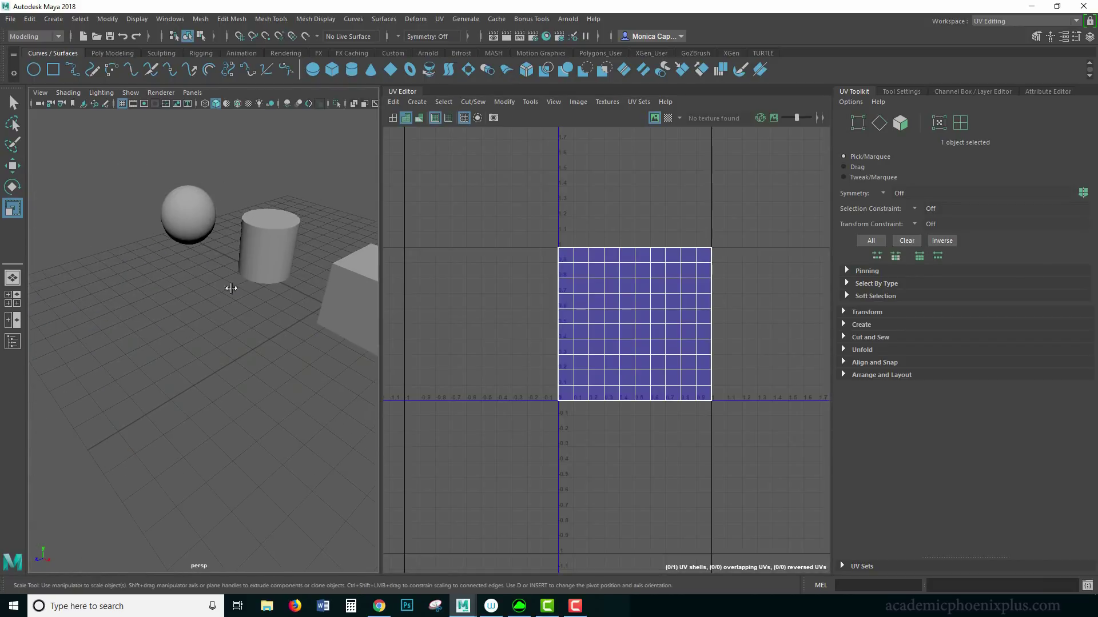
alt+middle_drag(240, 240, 183, 244)
Select the cube and orbit around it to inspect its UV layout from above.
click(228, 266)
right_drag(247, 242, 342, 245)
alt+drag(342, 244, 229, 250)
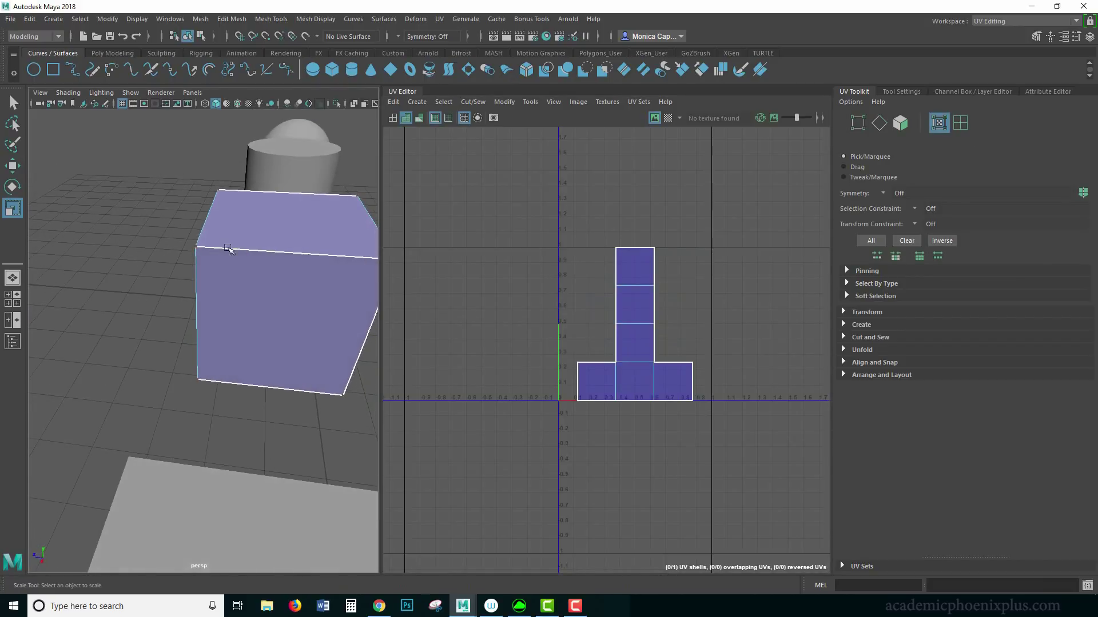
mouse_move(341, 261)
alt+mouse_down()
mouse_move(172, 265)
mouse_move(355, 263)
alt+mouse_up()
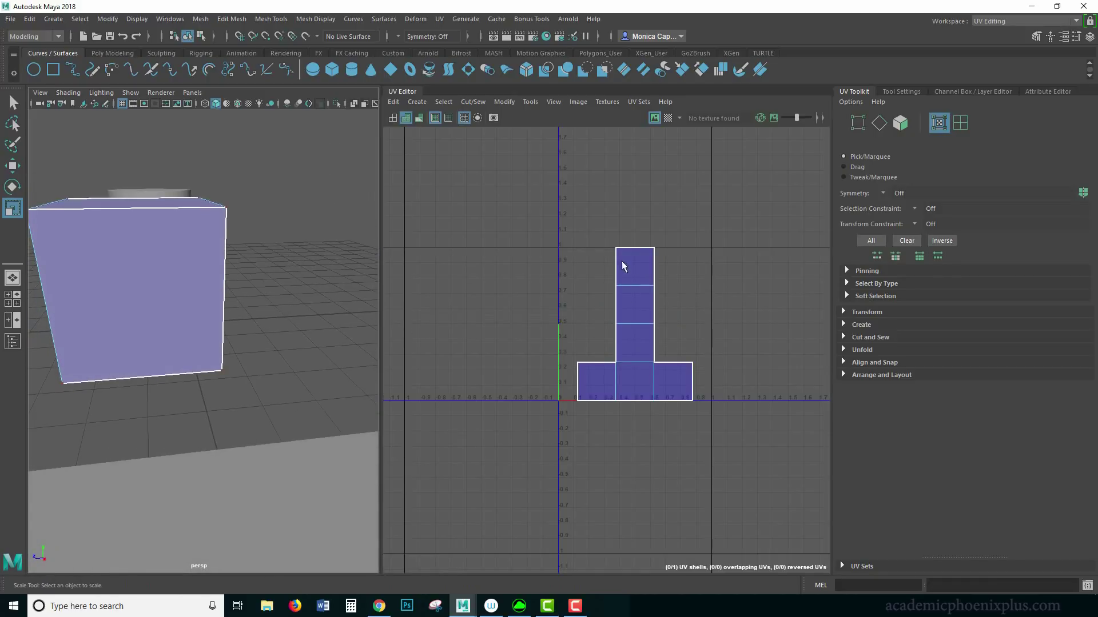
alt+drag(172, 340, 196, 211)
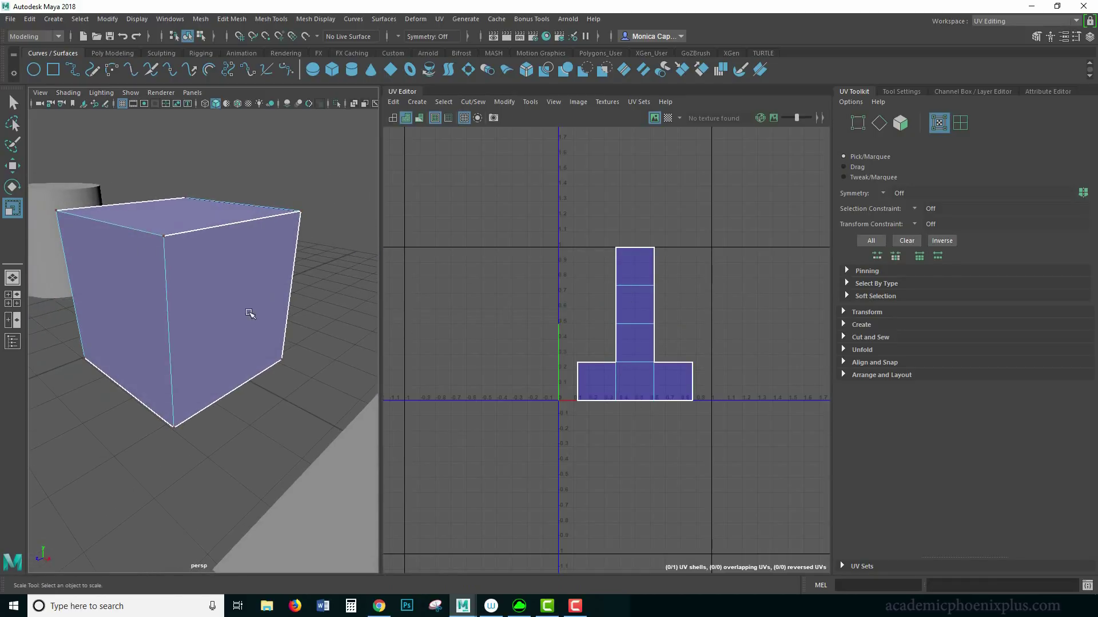
alt+drag(251, 315, 250, 306)
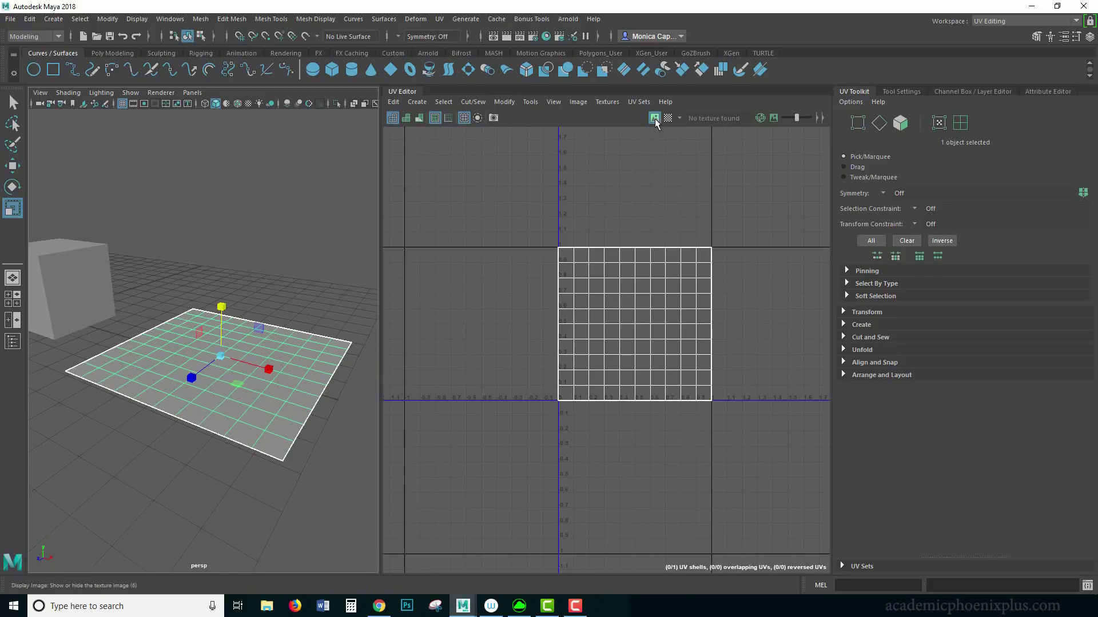
Hide the UV texture image, show the checker map, and centre the UV view on the U1V1 tile.
click(656, 119)
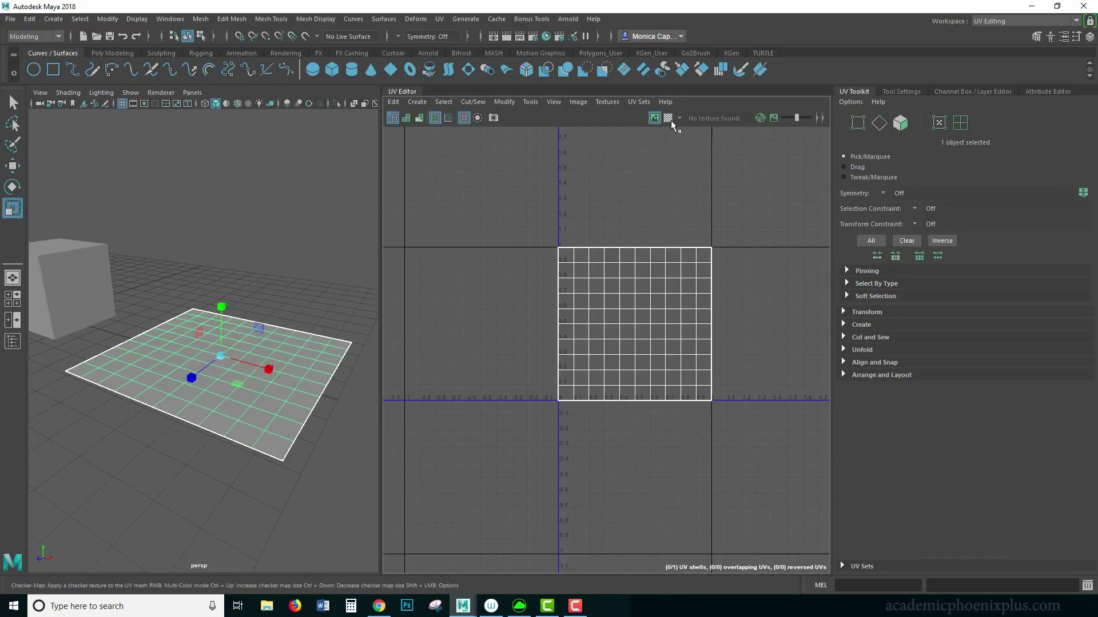
click(668, 118)
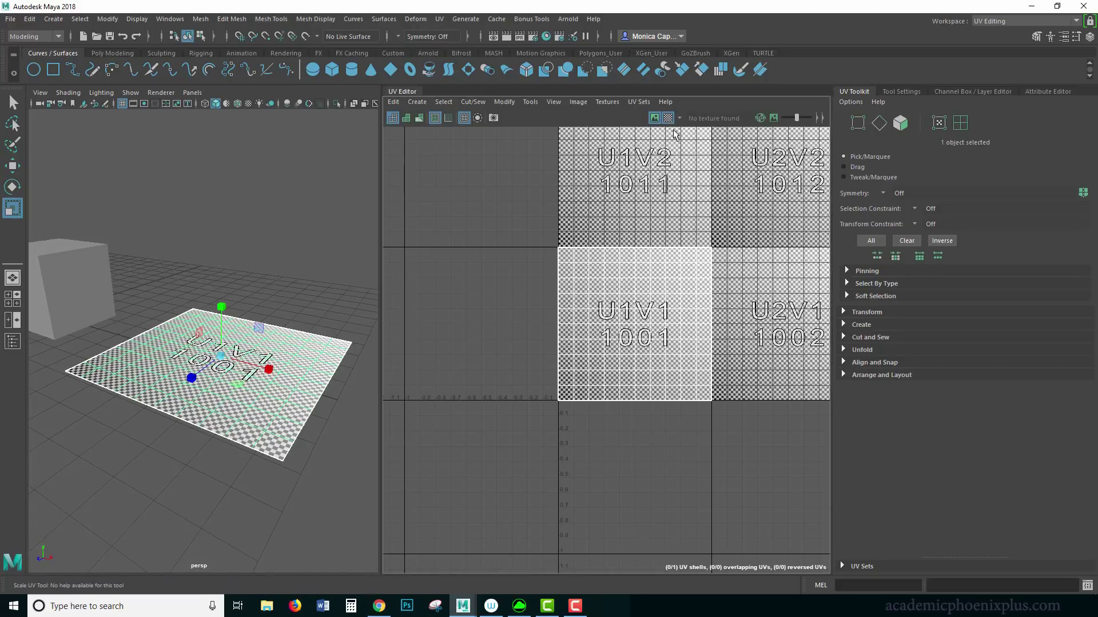
alt+middle_drag(614, 233, 586, 235)
scroll(662, 246, up, 5)
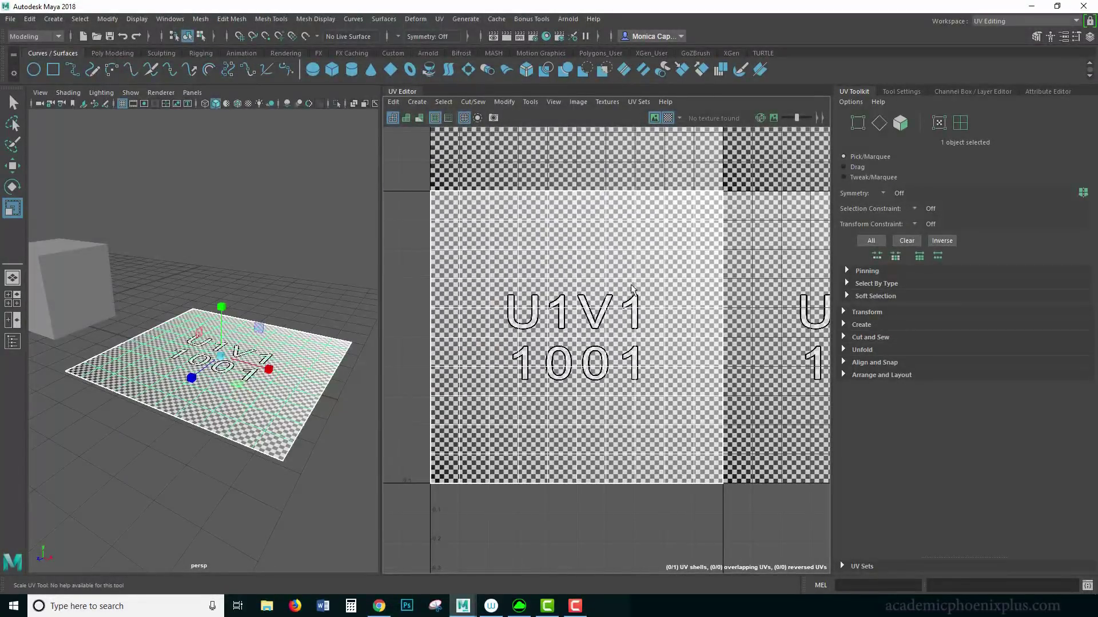
alt+middle_drag(581, 306, 601, 291)
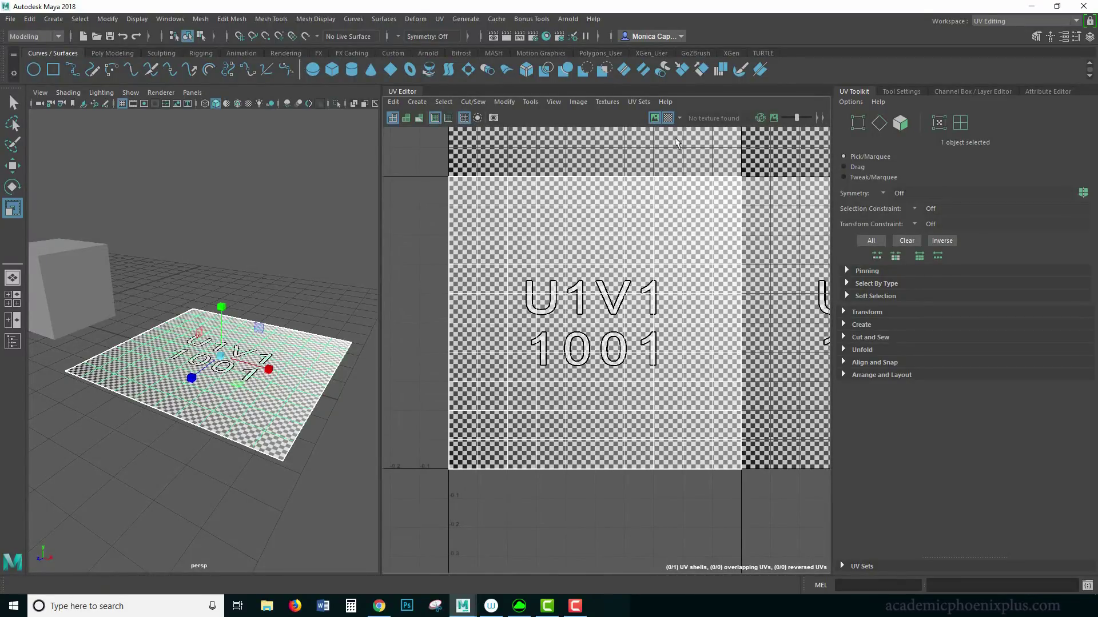
scroll(659, 256, up, 2)
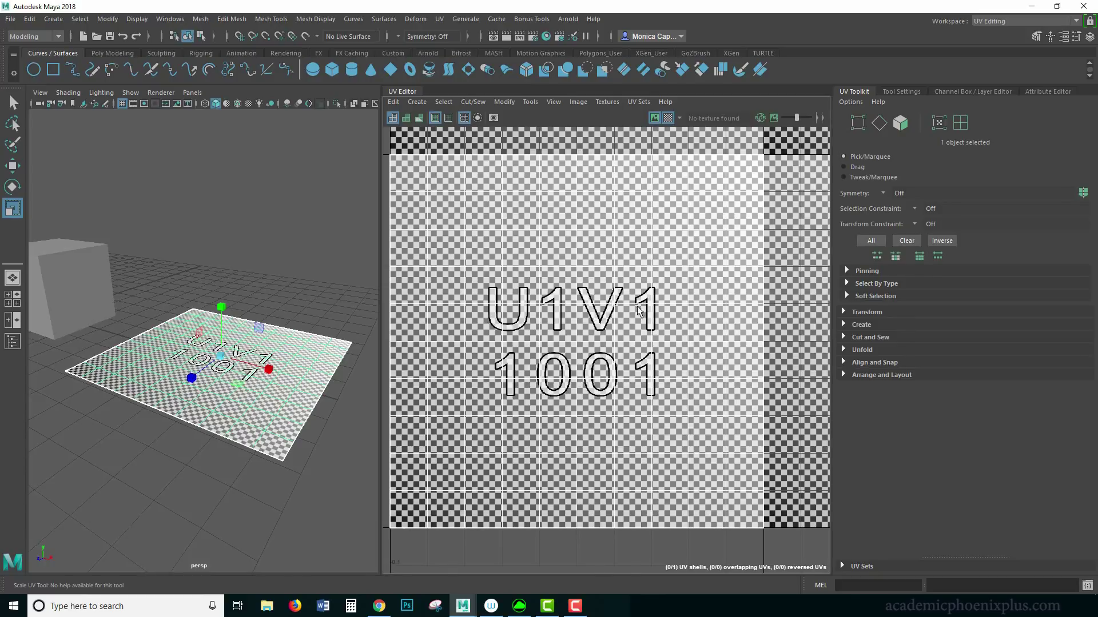
Look down on the plane and stretch it along Z so its checker squares elongate.
alt+drag(170, 402, 226, 451)
alt+middle_drag(332, 414, 255, 319)
alt+right_drag(259, 324, 535, 317)
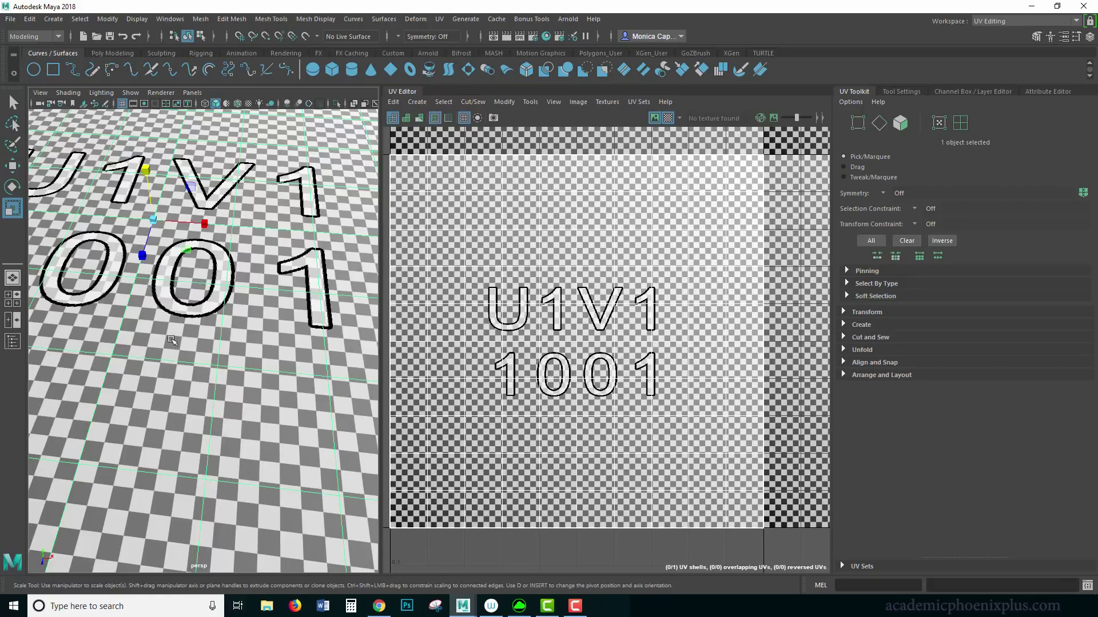
alt+right_drag(236, 314, 189, 296)
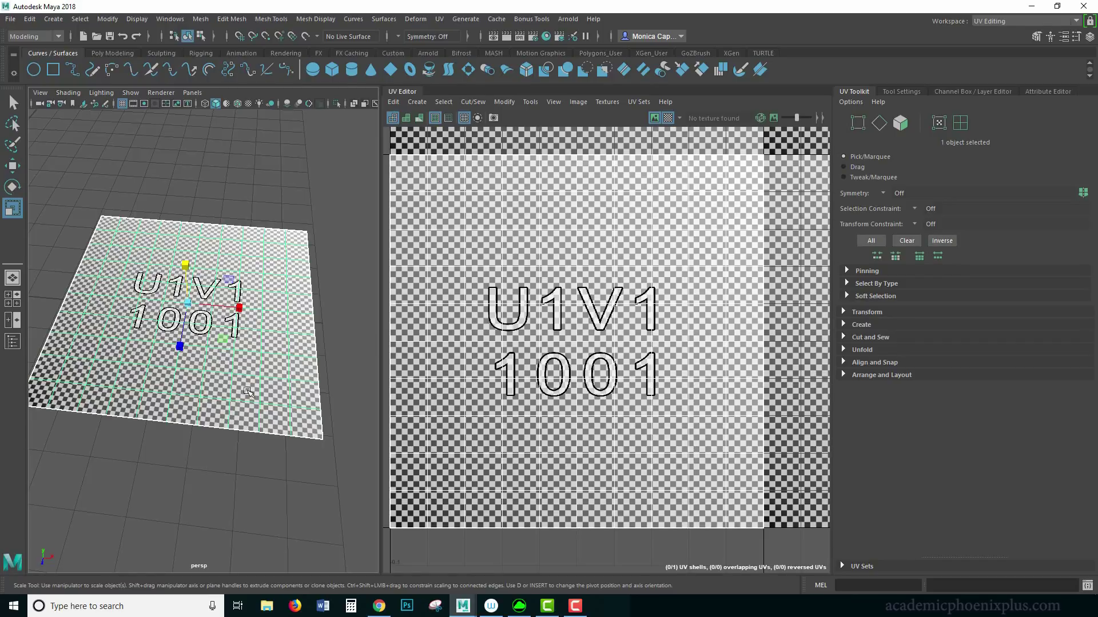
drag(180, 346, 160, 424)
right_drag(225, 340, 180, 345)
alt+drag(180, 345, 215, 363)
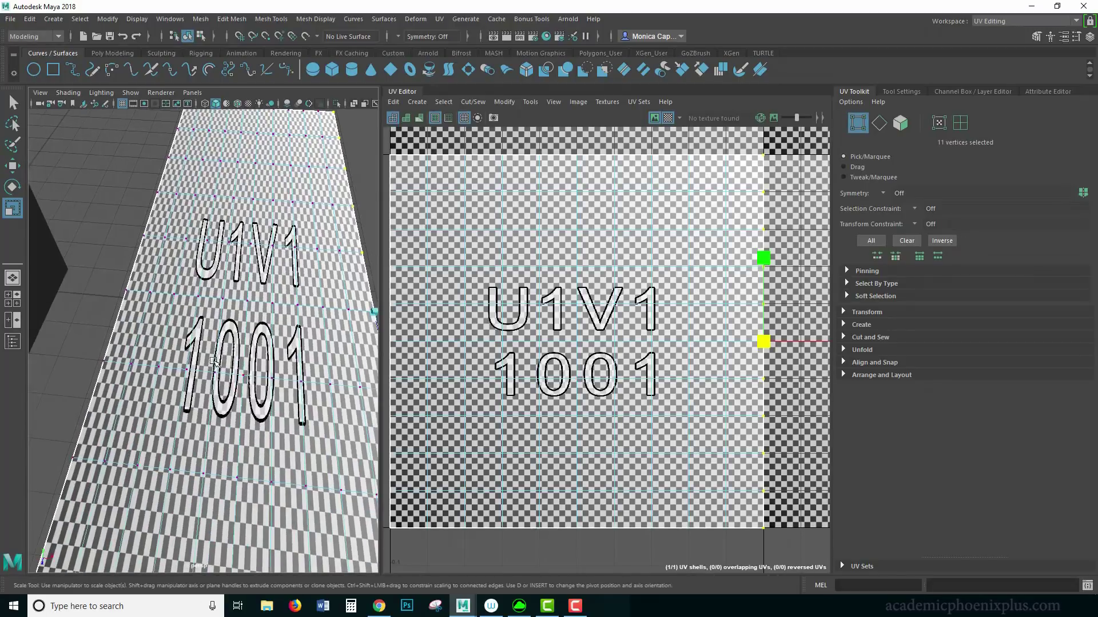
alt+right_drag(235, 340, 320, 268)
Reselect the plane, try narrowing it along X, then undo that scale.
click(350, 261)
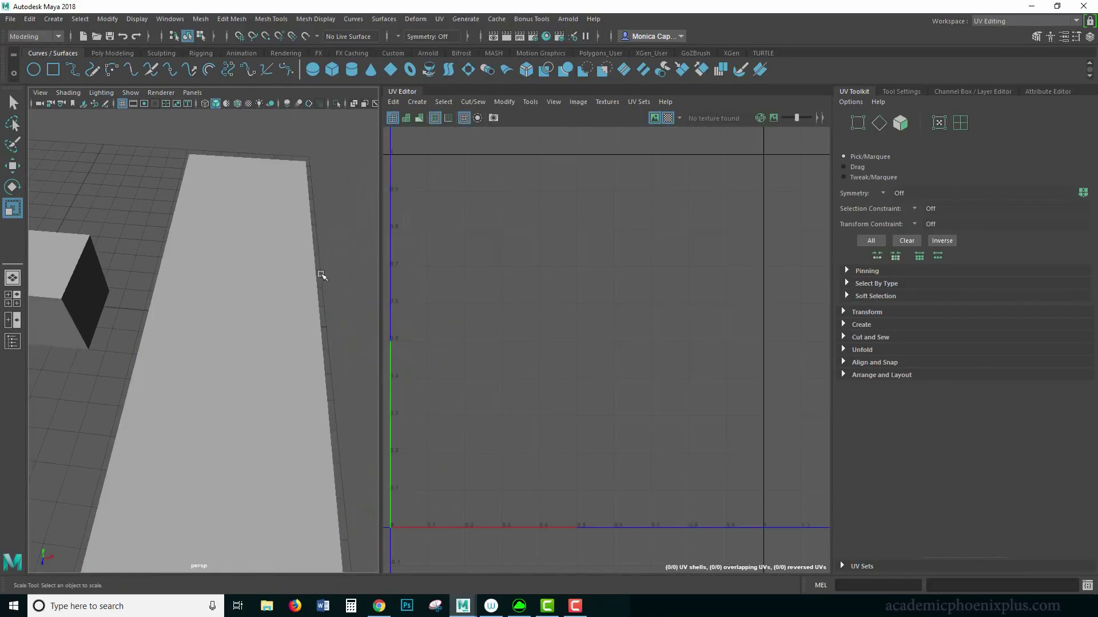
click(292, 291)
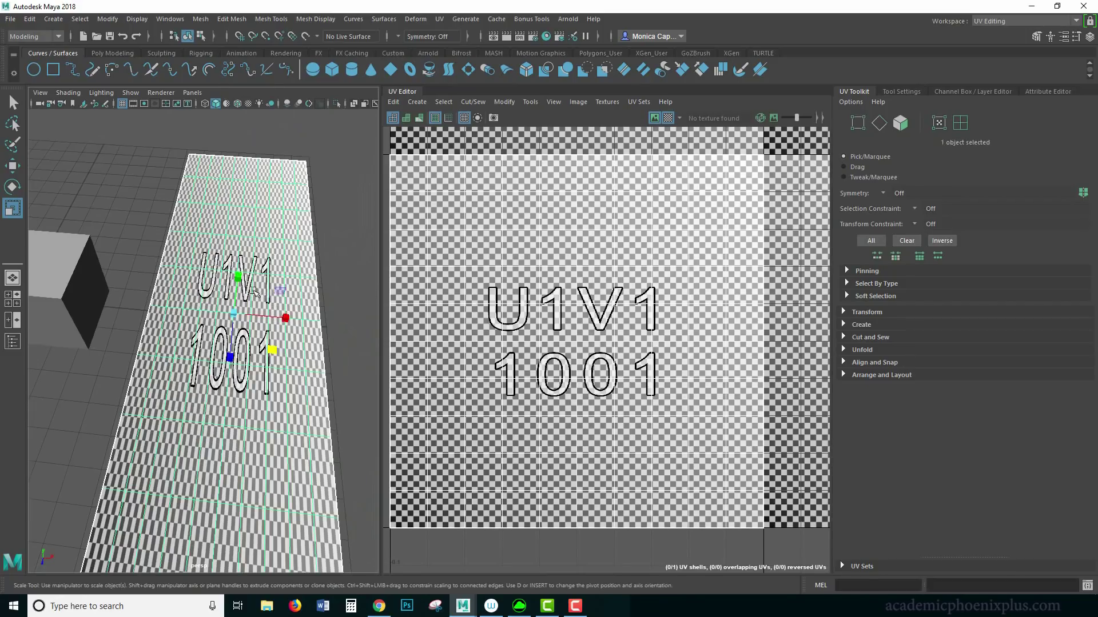
drag(280, 318, 248, 313)
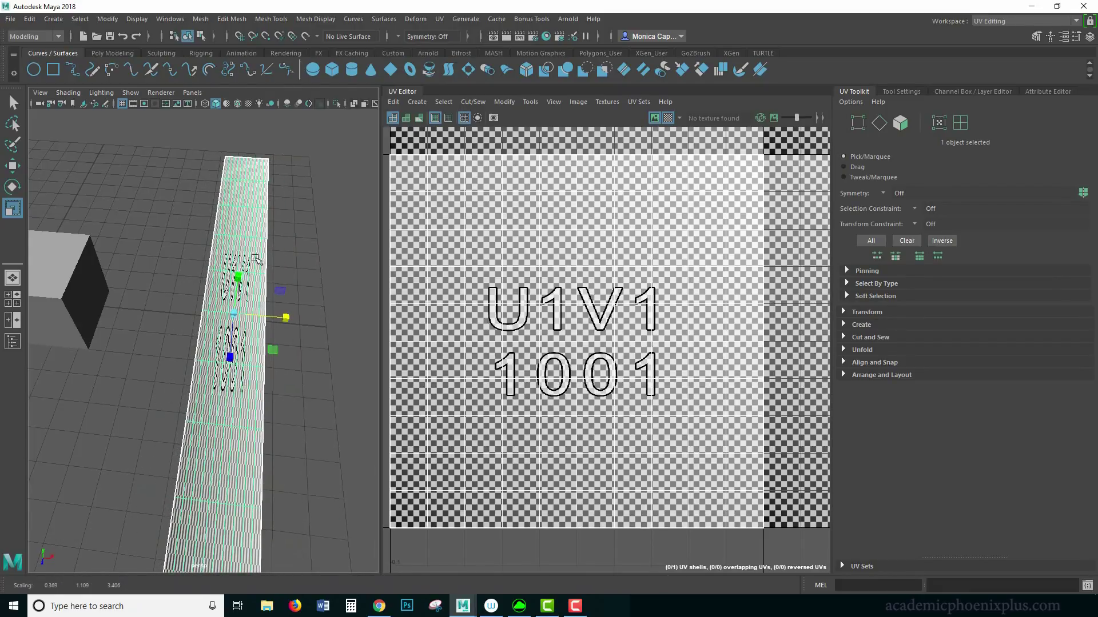
right_click(223, 423)
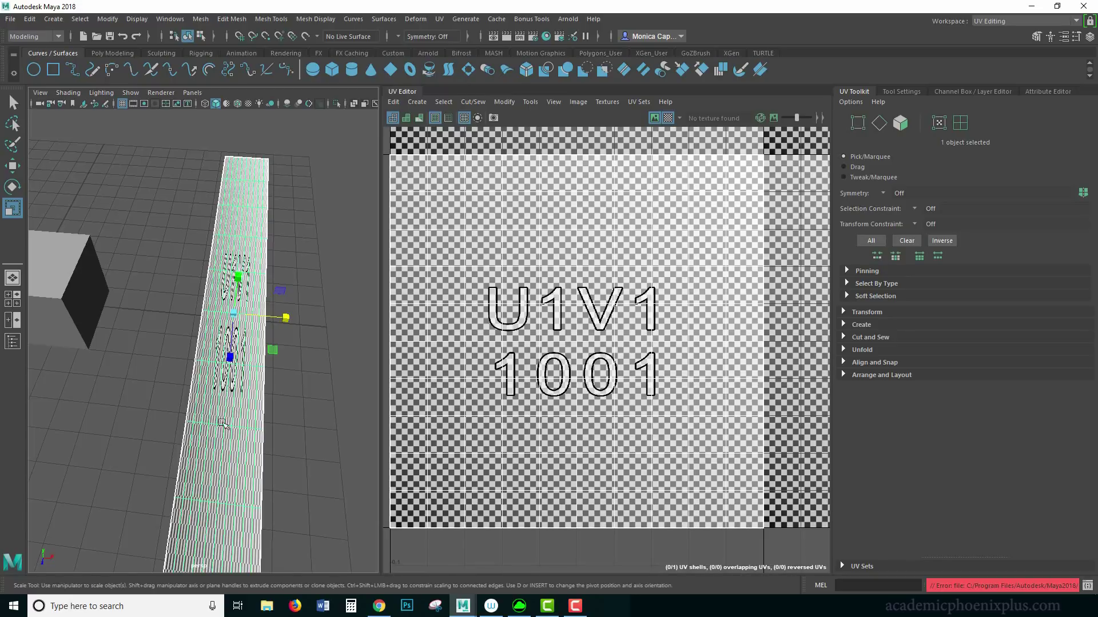
key(ctrl+z)
key(ctrl+z)
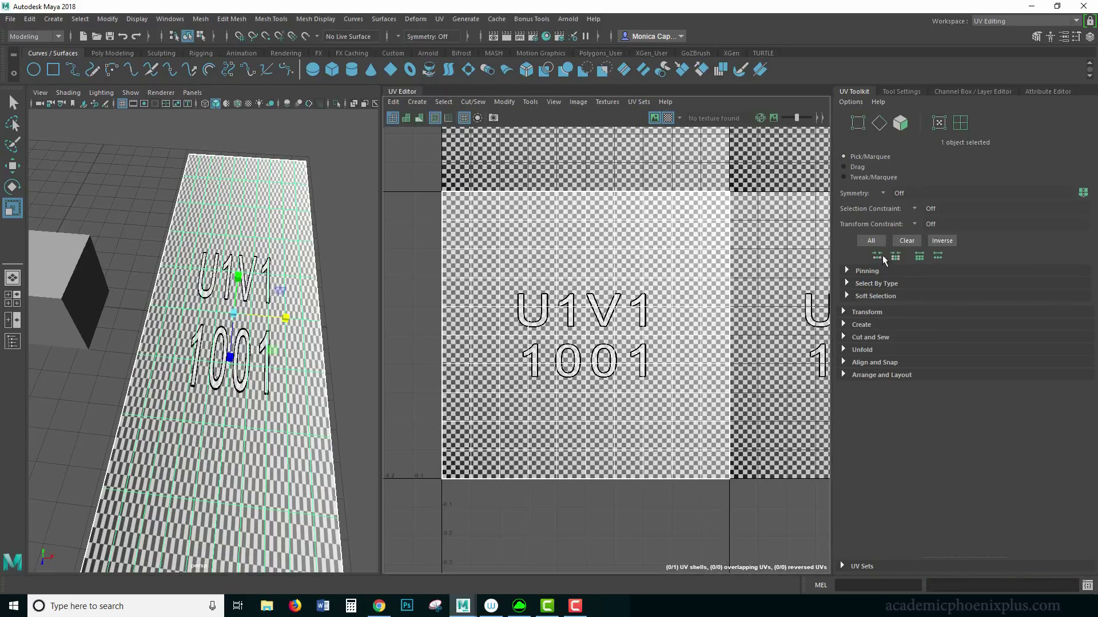
click(439, 18)
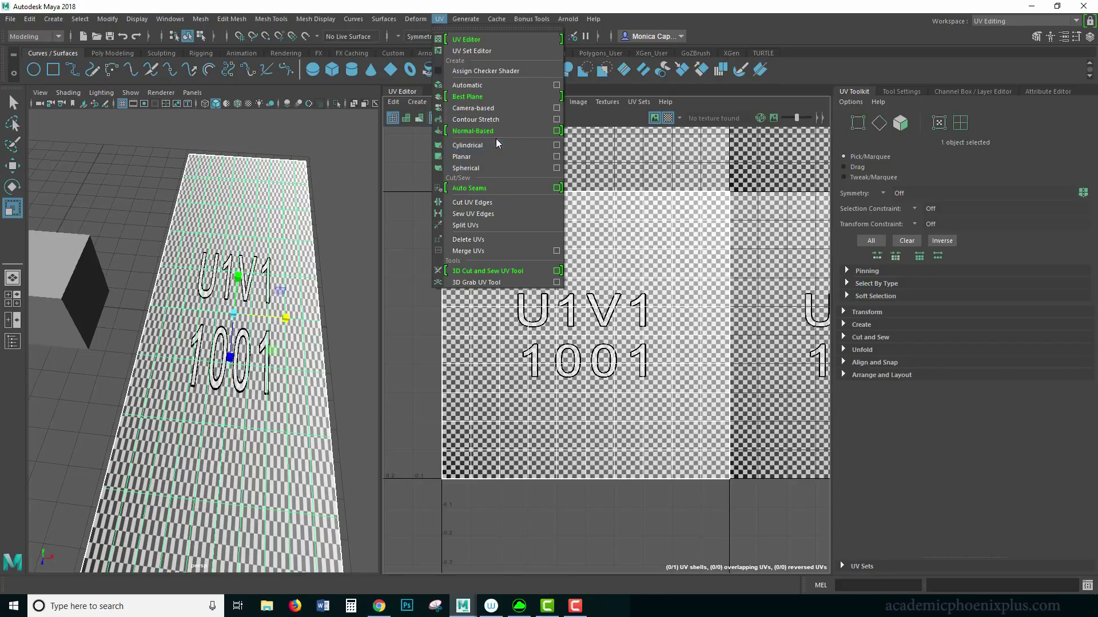
Apply a planar UV projection to the plane, undo and reapply it, then nudge the UV strip slightly right.
click(462, 157)
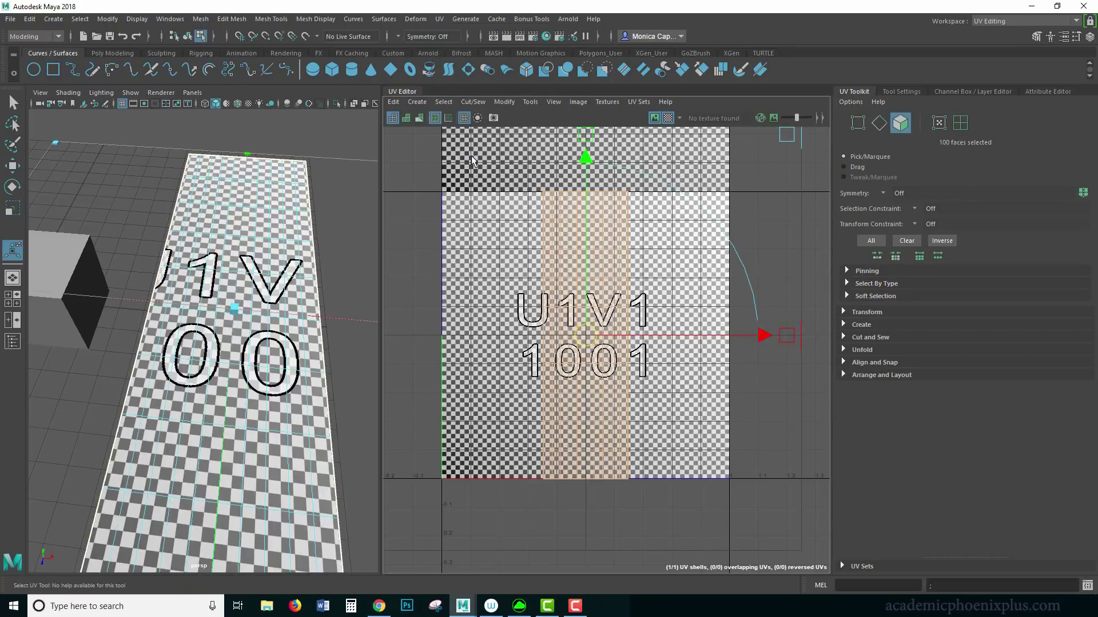
alt+drag(258, 269, 327, 299)
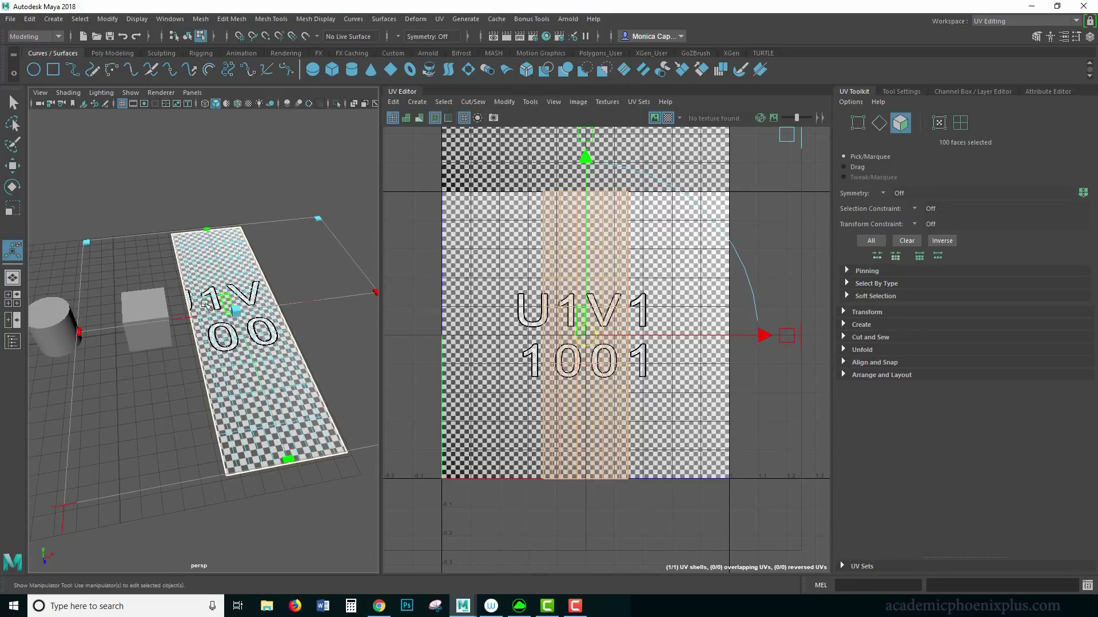
key(ctrl+z)
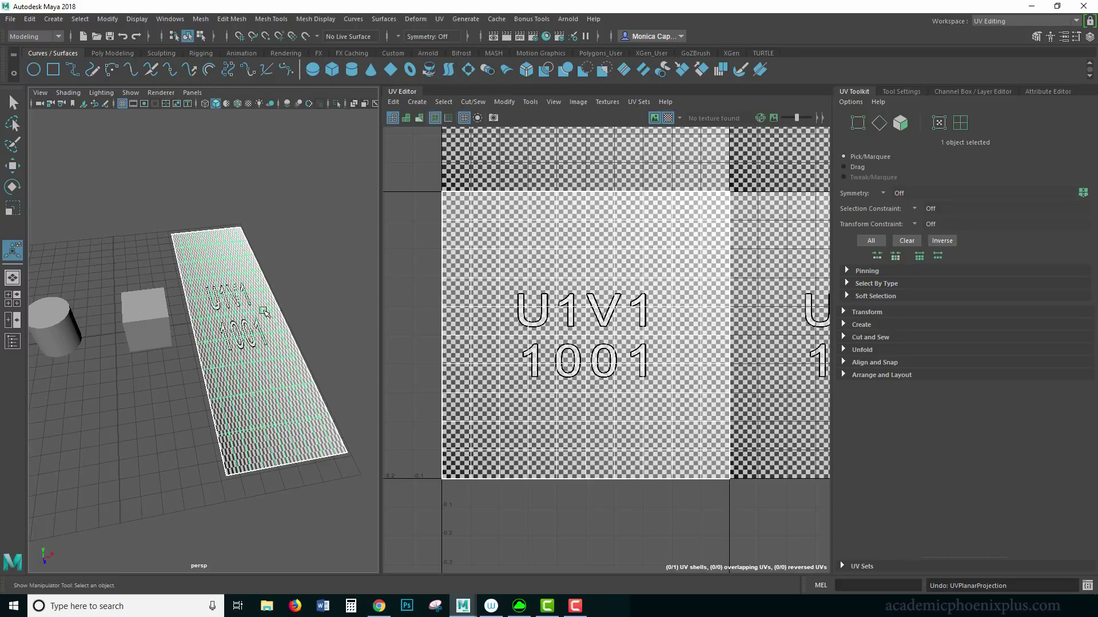
click(439, 19)
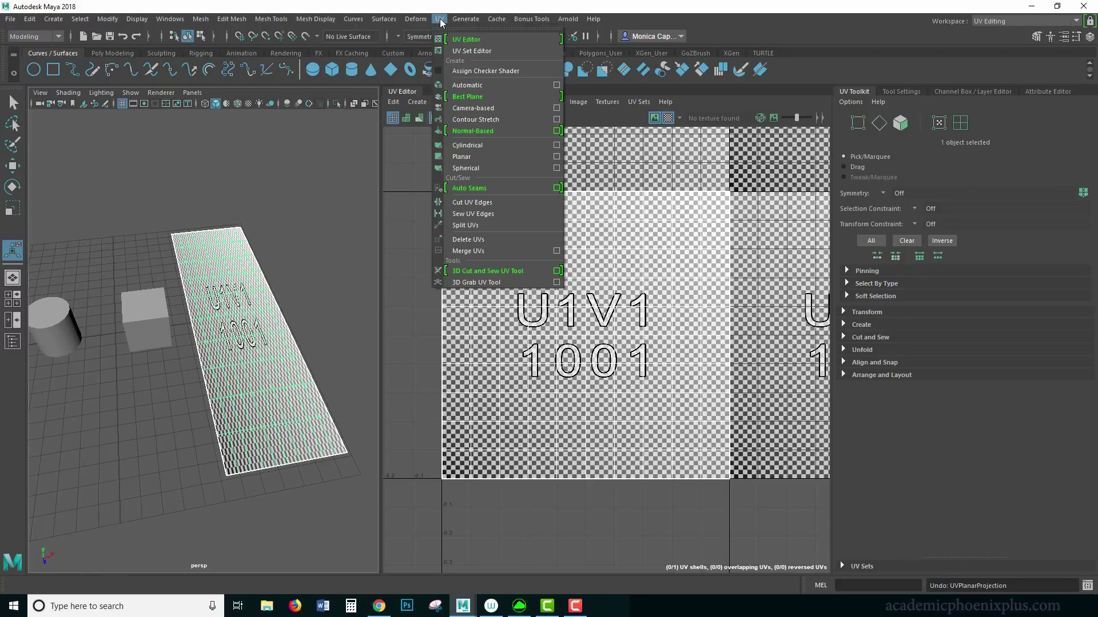
click(482, 156)
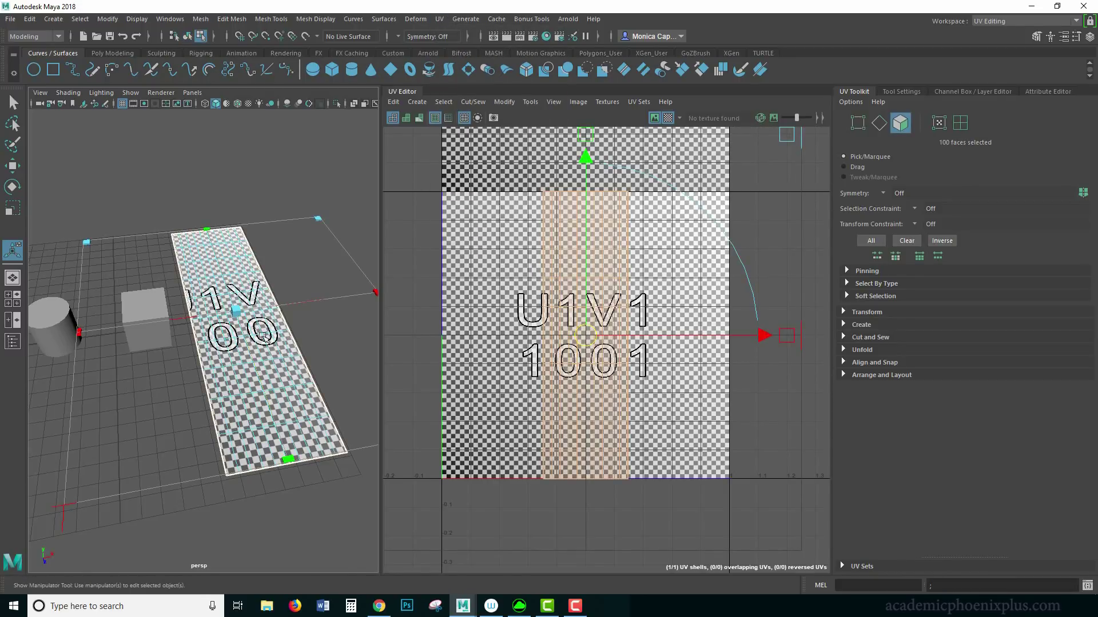
drag(752, 338, 726, 337)
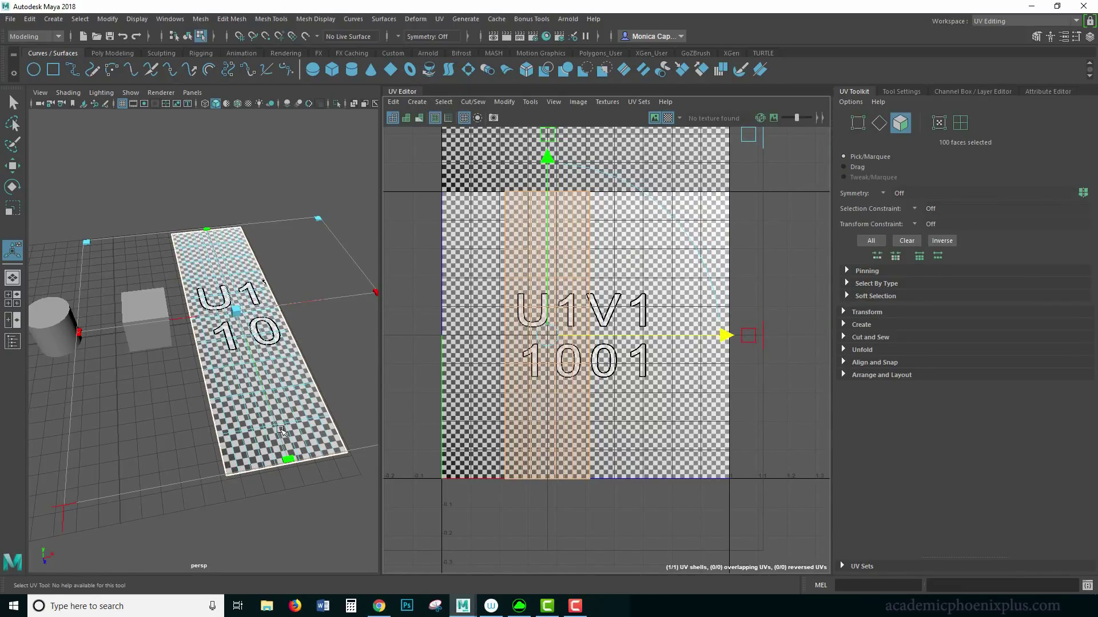
Clear the 100-face selection and tumble the view to look down on the checkered plane.
alt+drag(309, 498, 291, 391)
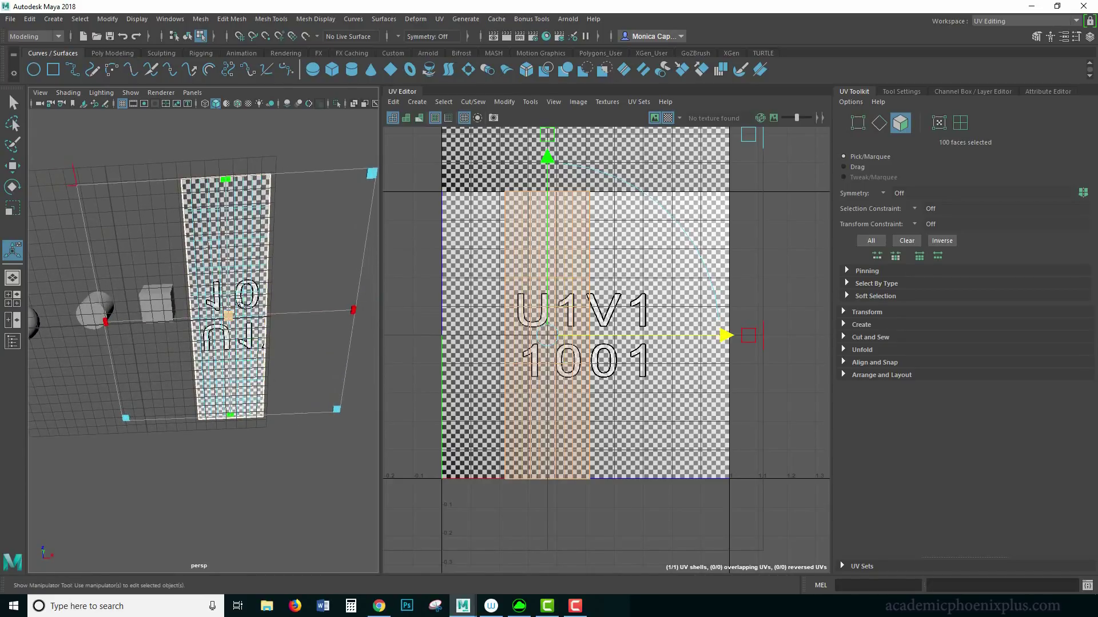
alt+drag(114, 172, 337, 152)
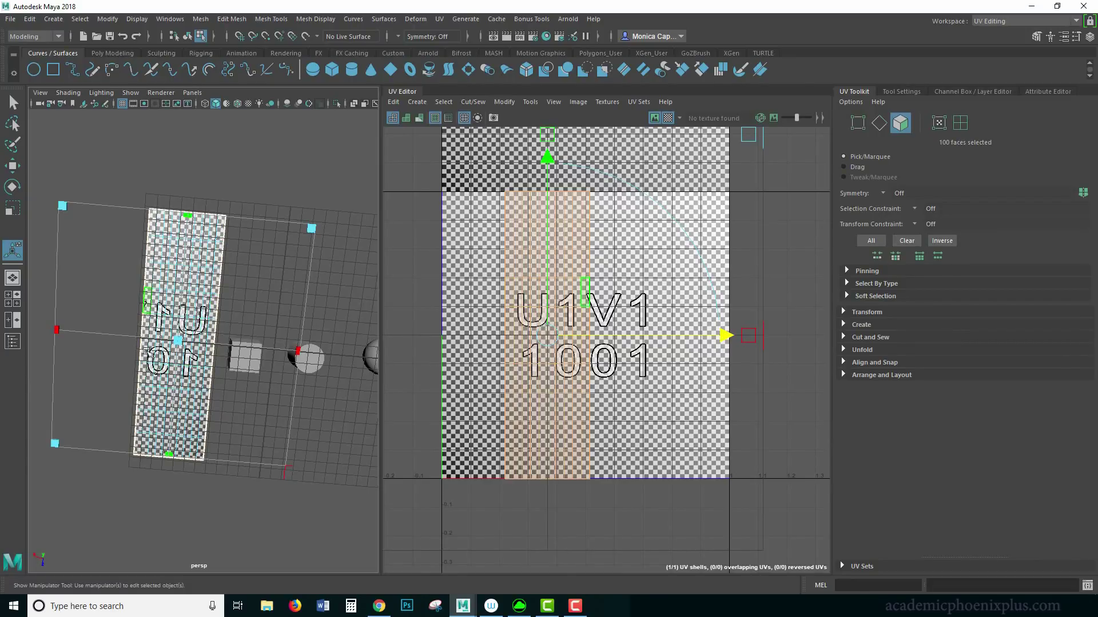
click(143, 473)
click(177, 333)
alt+drag(178, 333, 329, 337)
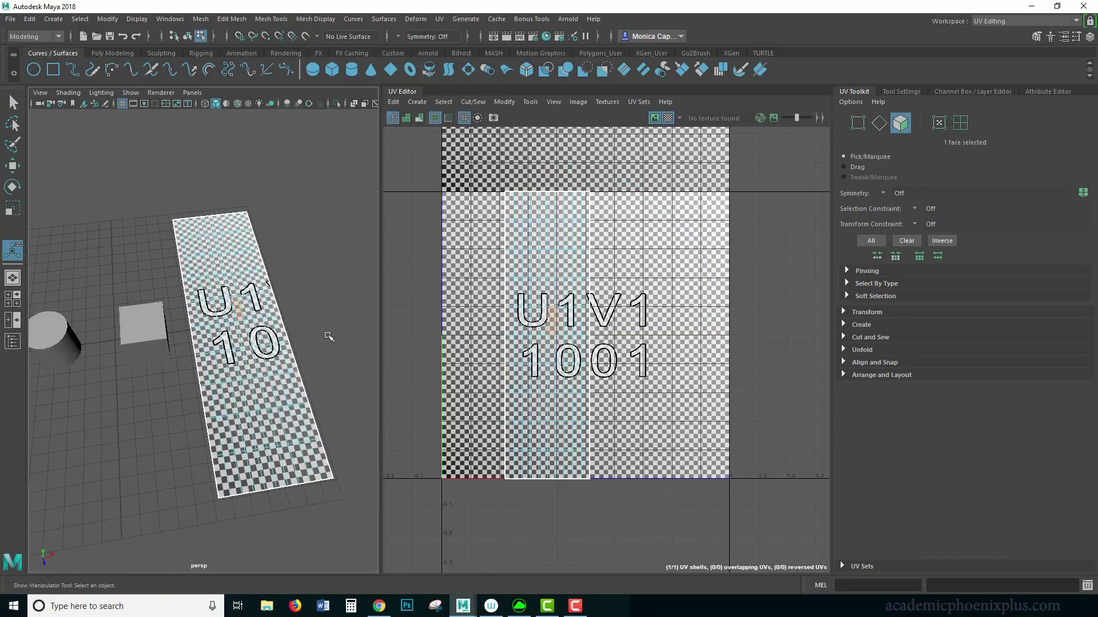
alt+middle_drag(294, 320, 270, 331)
click(270, 330)
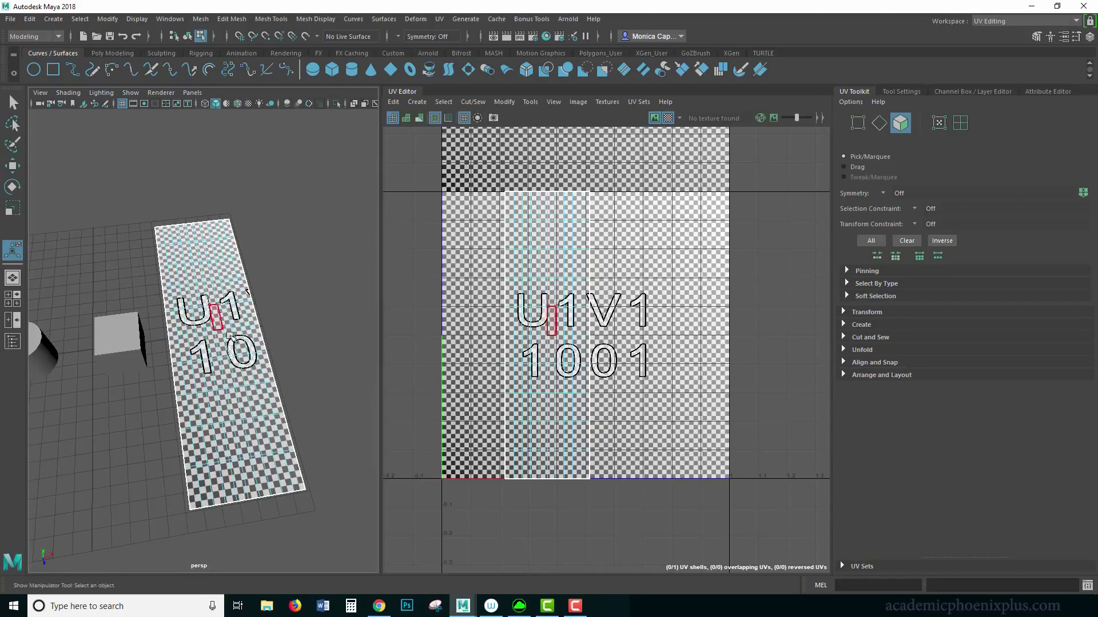
alt+drag(314, 245, 226, 314)
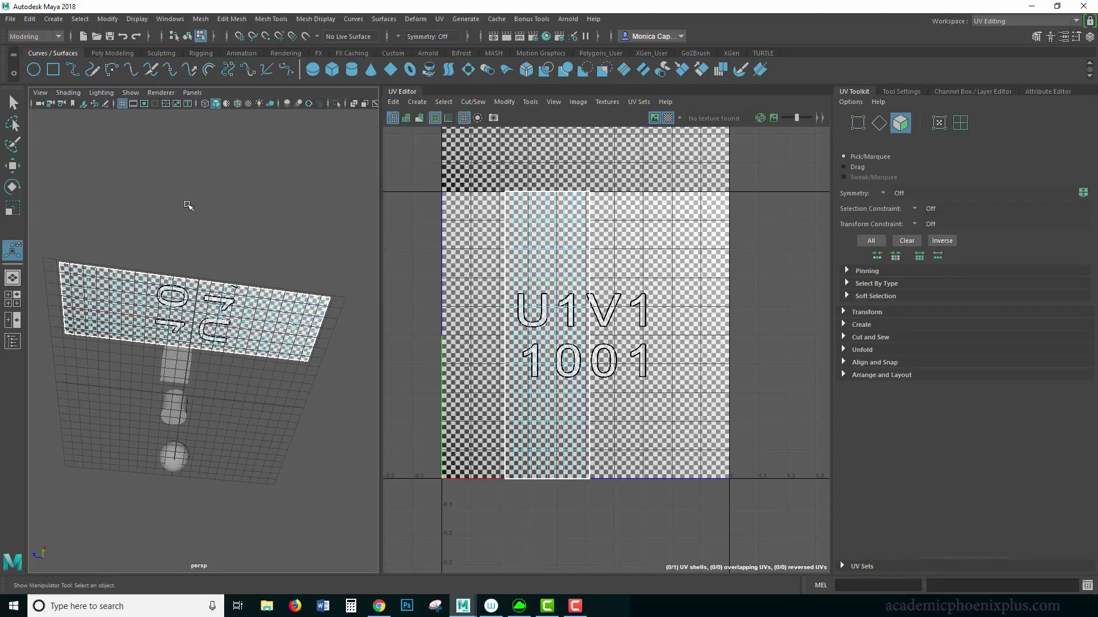
alt+drag(189, 206, 220, 282)
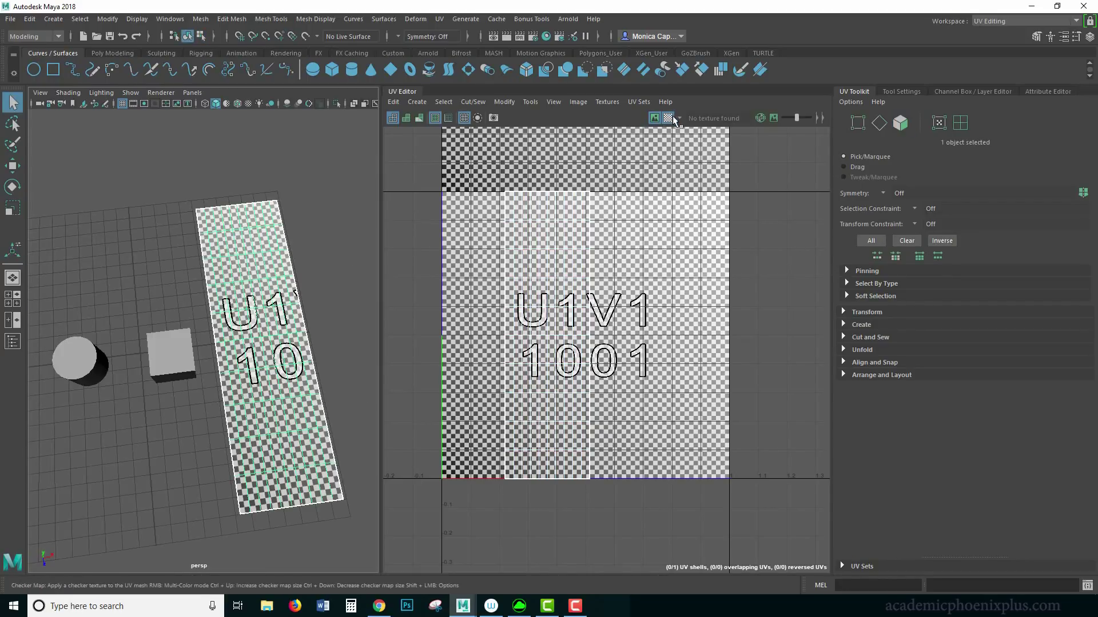
Hide the checker texture and rotate the plane upright around its Z axis.
click(670, 118)
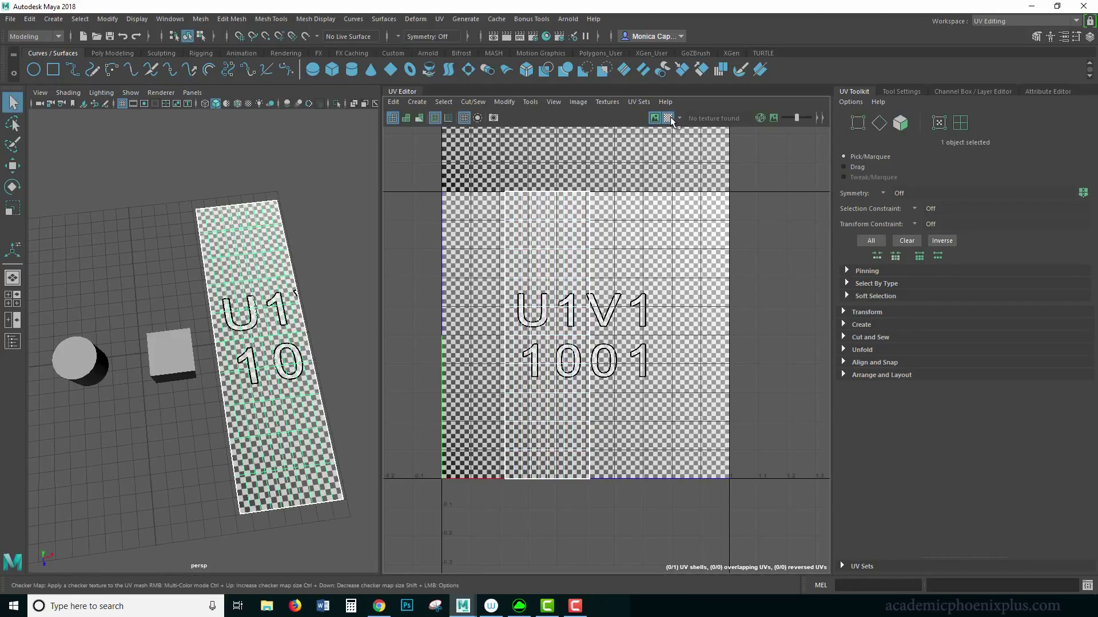
click(668, 117)
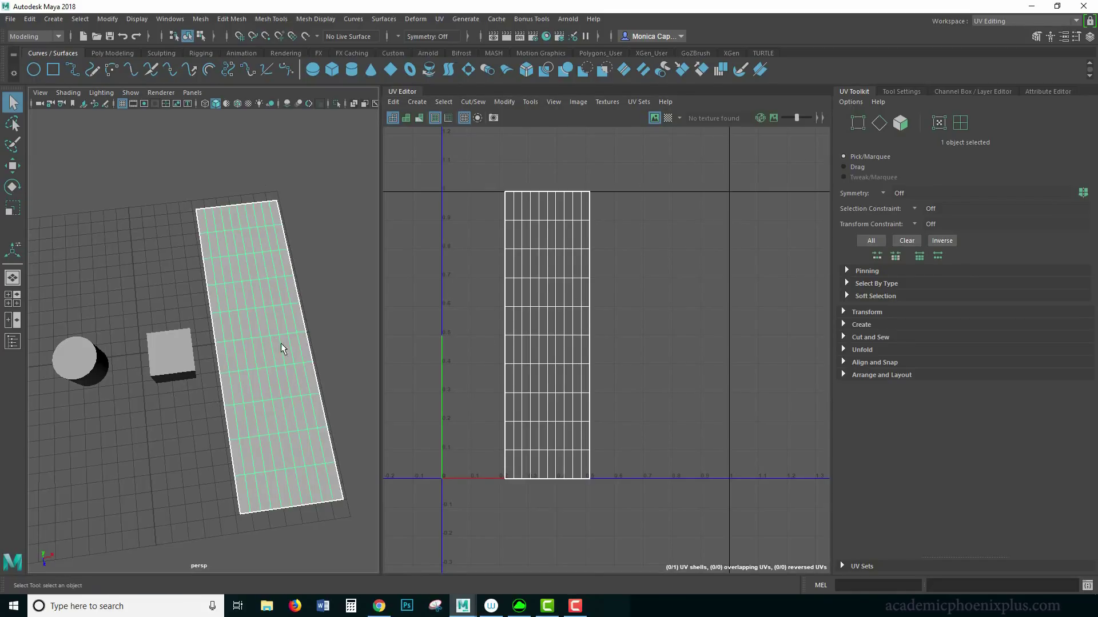
key(w)
key(e)
drag(303, 366, 320, 322)
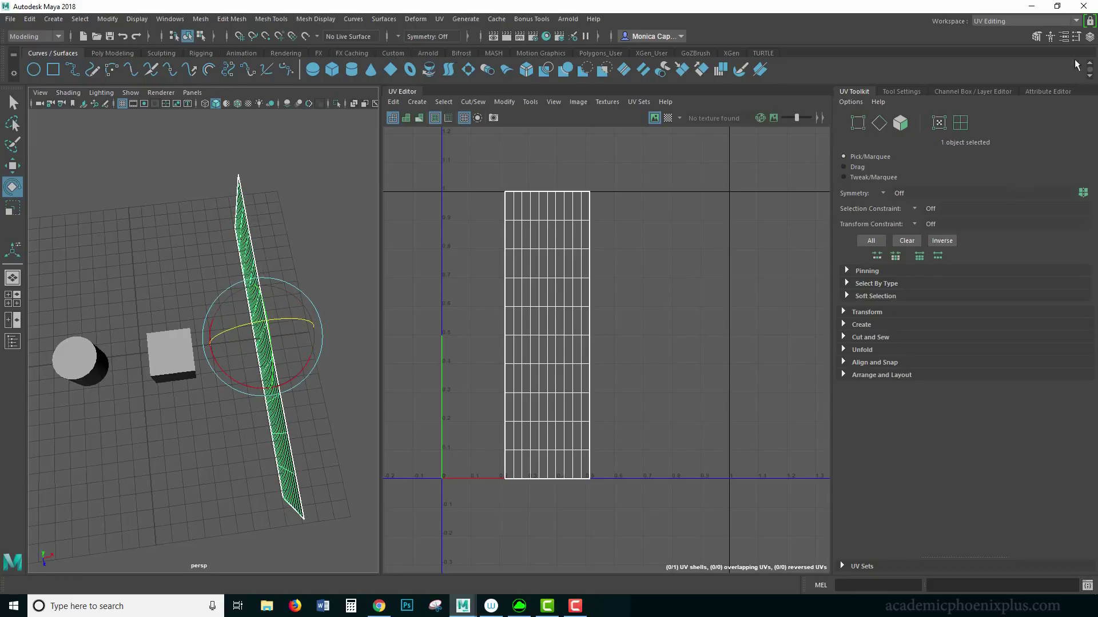
Set the plane's Rotate Z to exactly -90 in the Channel Box.
key(ctrl+a)
click(1000, 92)
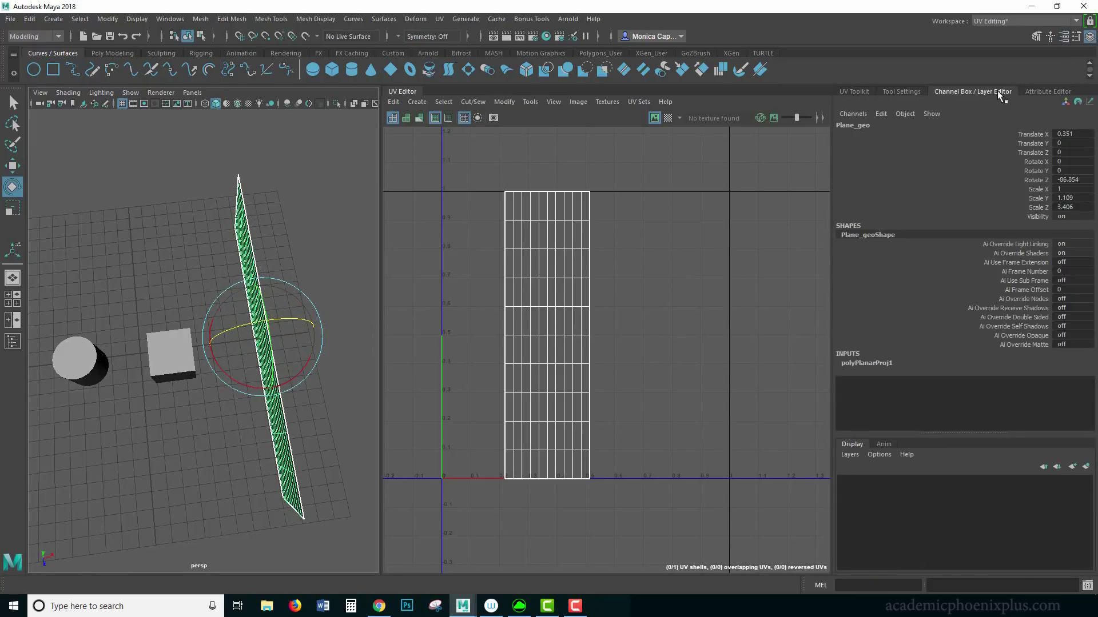
click(1080, 181)
text(-90)
key(Return)
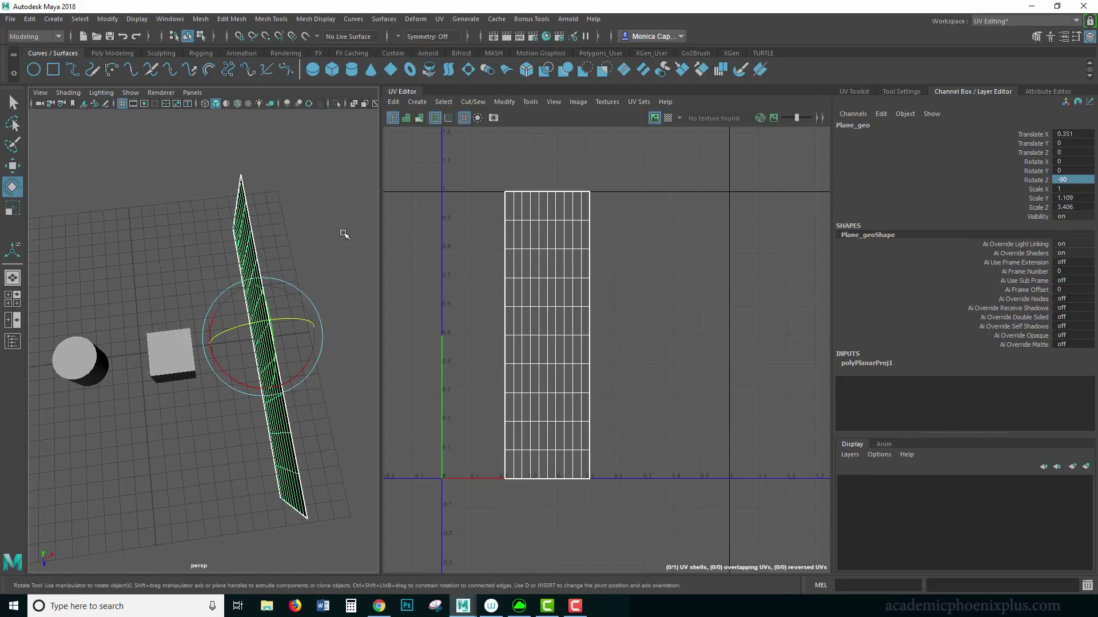
Reselect the plane and orbit so it faces the camera, ready for scaling.
click(343, 235)
drag(318, 336, 252, 318)
alt+drag(321, 343, 260, 232)
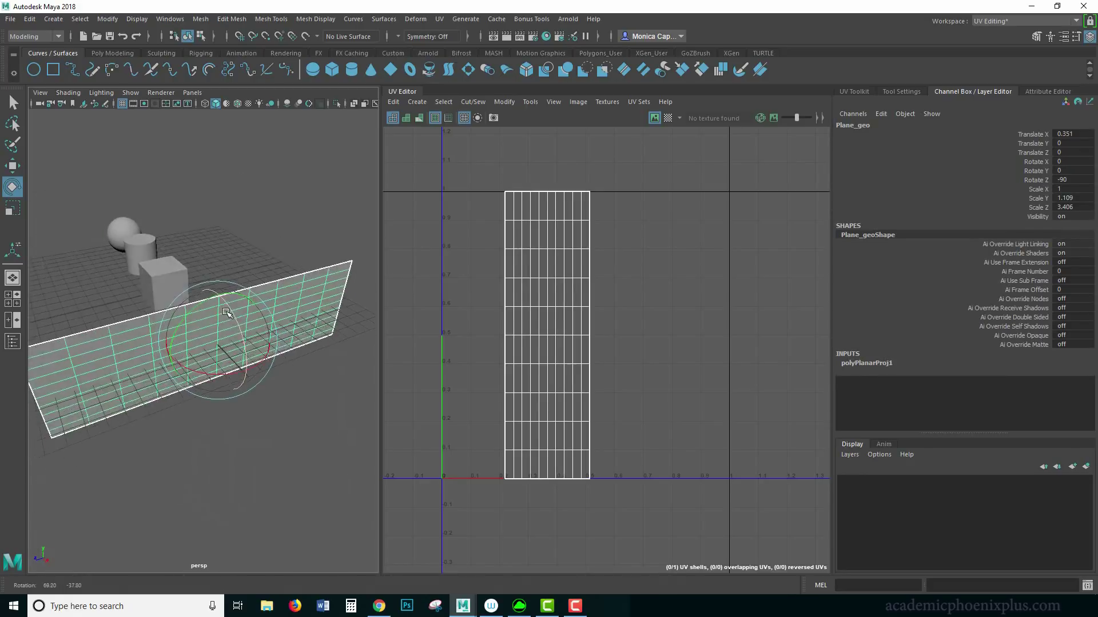
click(340, 347)
click(193, 346)
alt+drag(253, 309, 238, 239)
alt+drag(302, 301, 125, 361)
key(r)
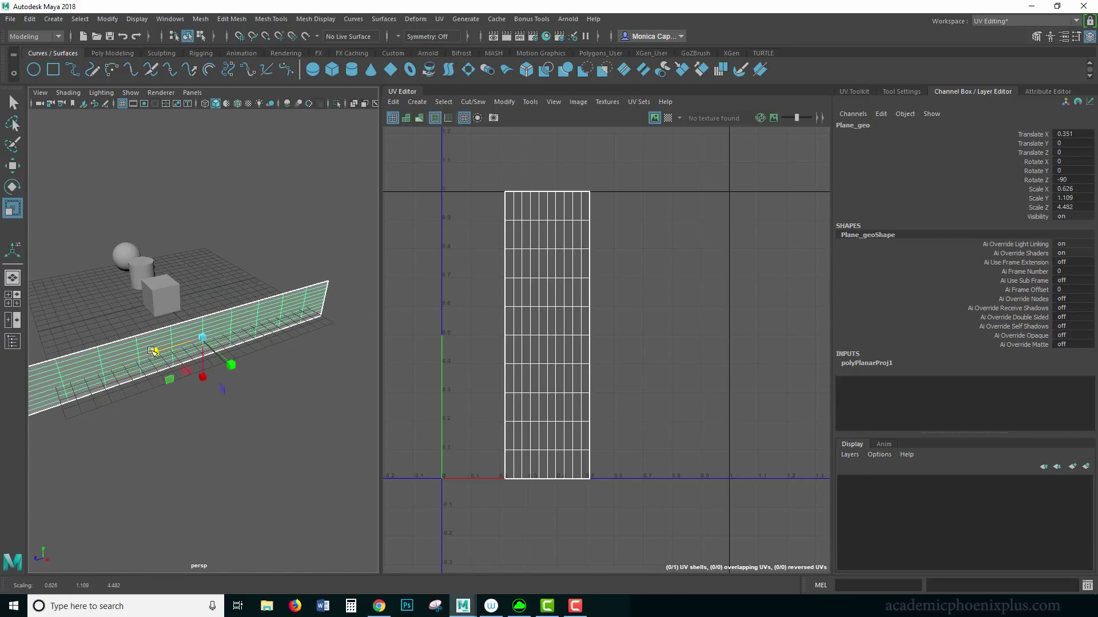
Stretch the plane lengthwise to Scale Z 4.482 and show the checker texture again.
alt+middle_drag(221, 252, 237, 247)
alt+drag(237, 246, 264, 237)
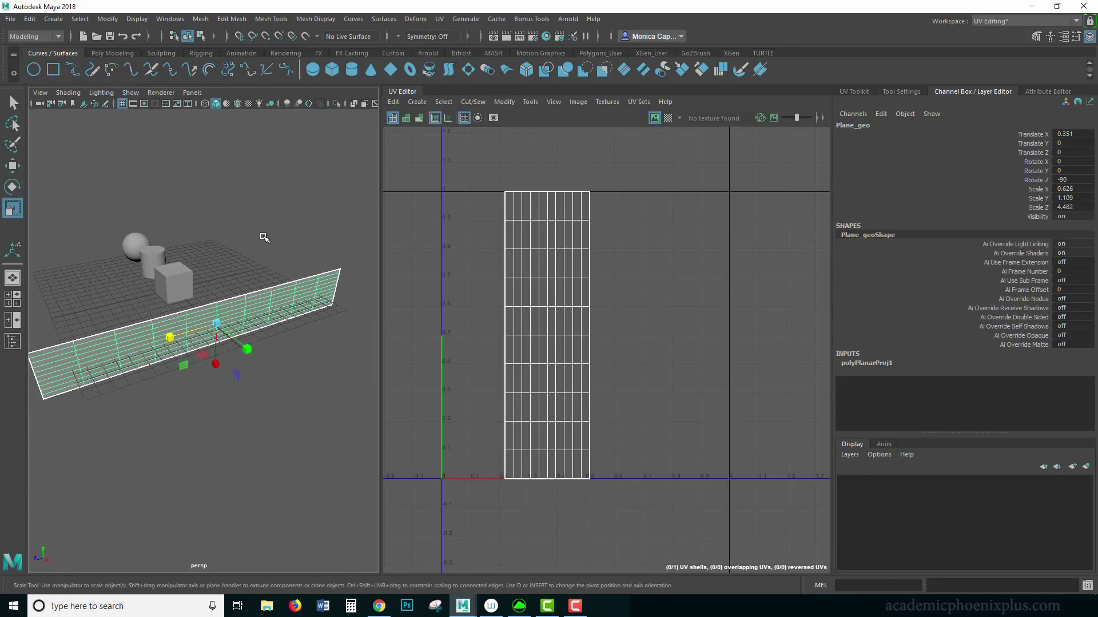
click(667, 117)
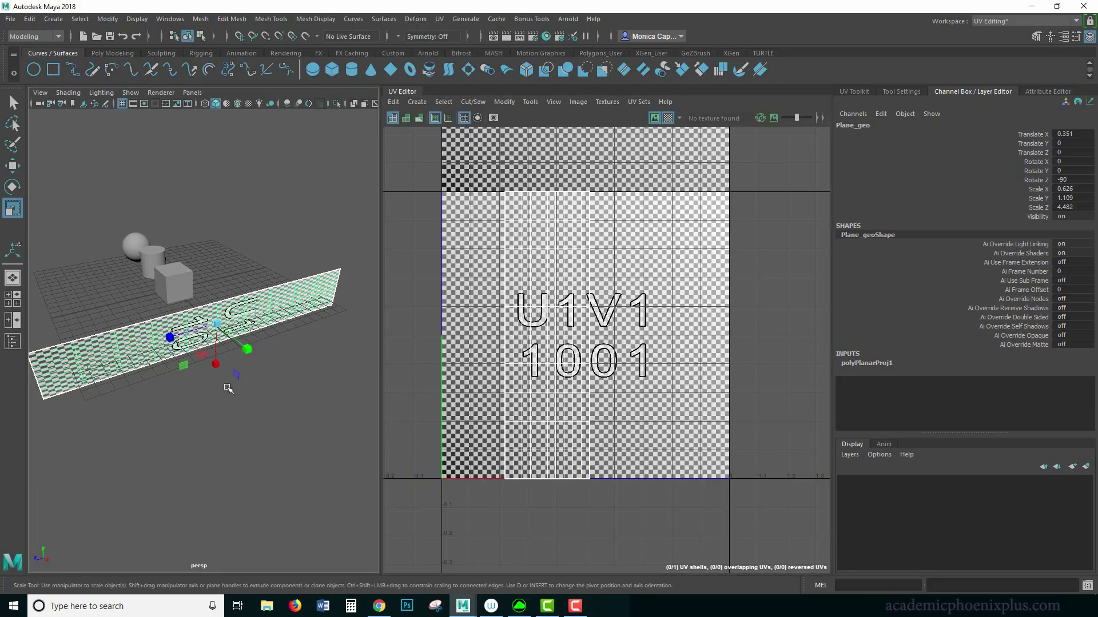
click(228, 419)
alt+drag(227, 419, 227, 326)
click(231, 318)
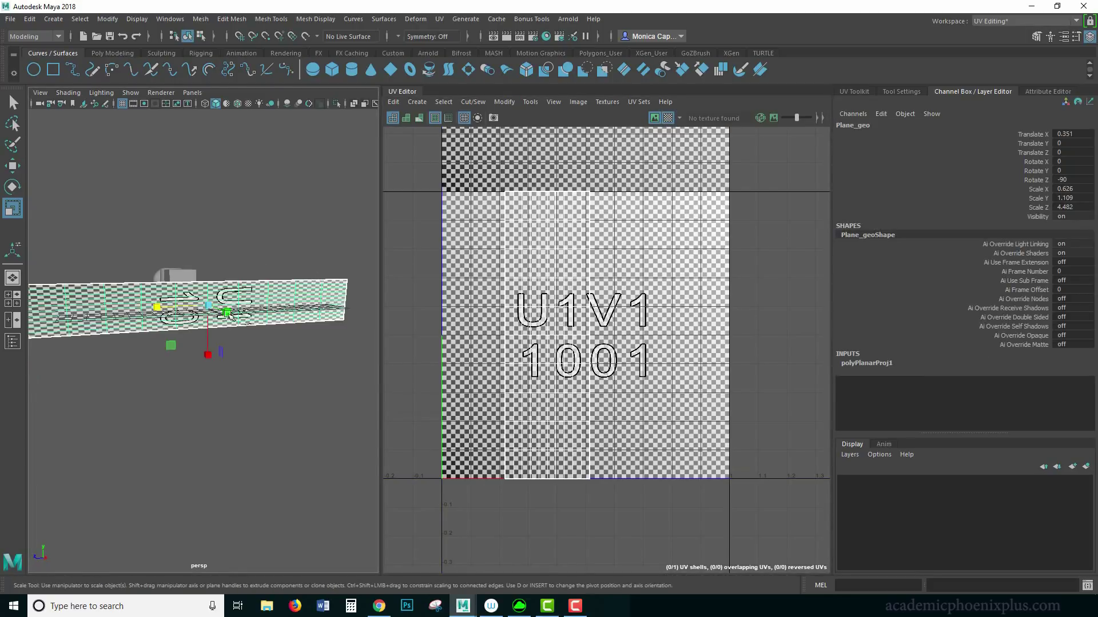
alt+middle_drag(202, 321, 227, 342)
alt+drag(168, 404, 191, 392)
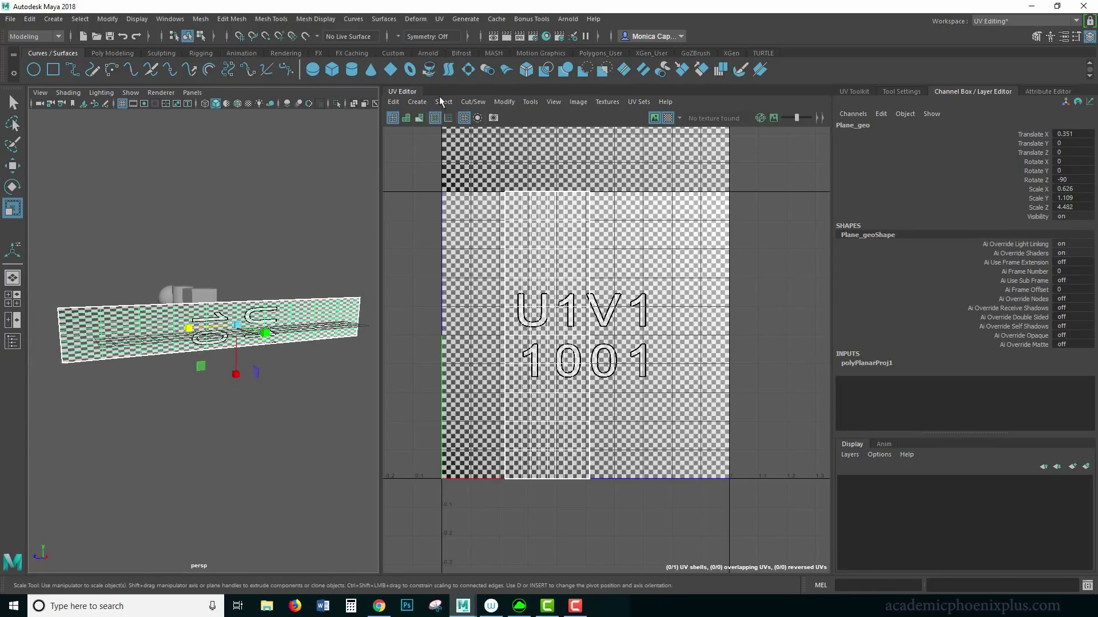
Apply a planar UV projection to the wall and zoom in on the streaked result.
click(440, 19)
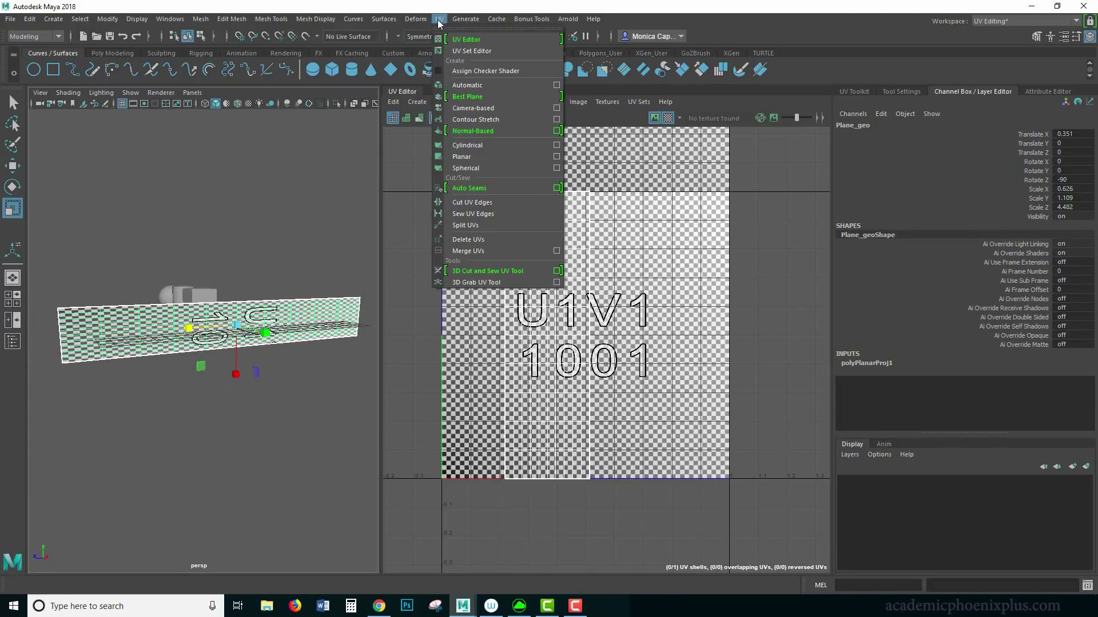
click(493, 157)
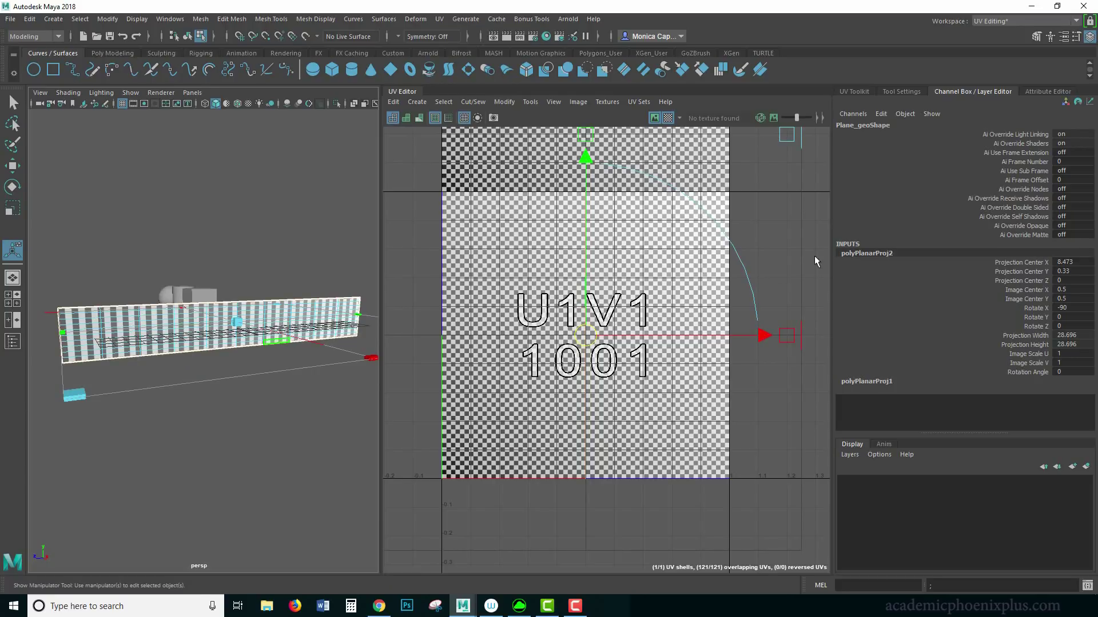
alt+drag(134, 438, 165, 425)
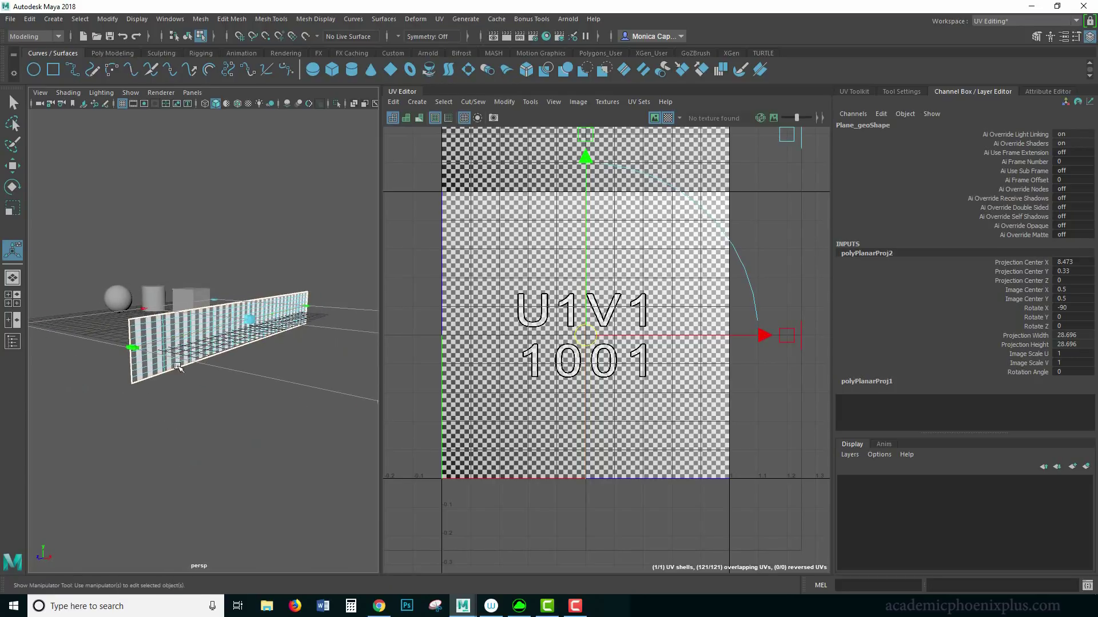
alt+right_drag(171, 342, 255, 365)
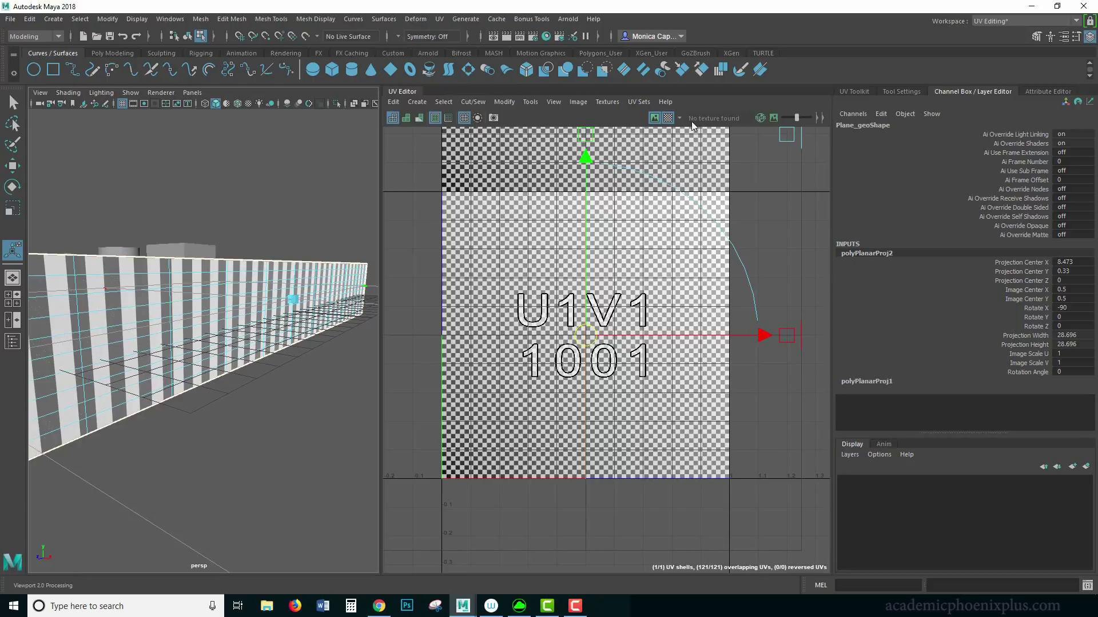
Toggle the checker off and on, clear the UV selection, and return to object selection.
click(667, 119)
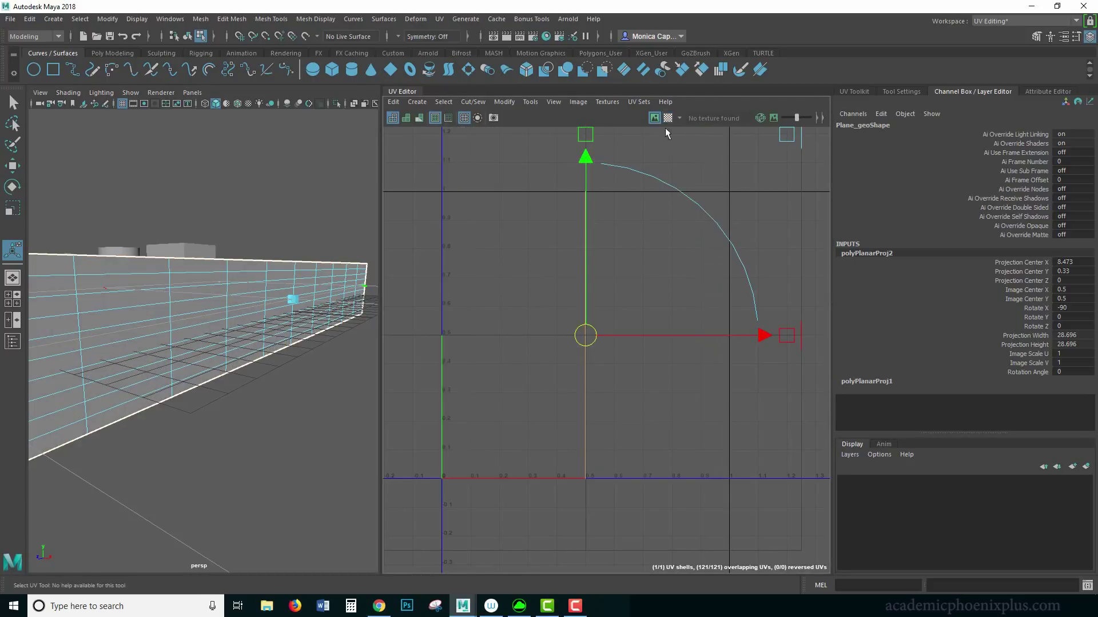
click(489, 271)
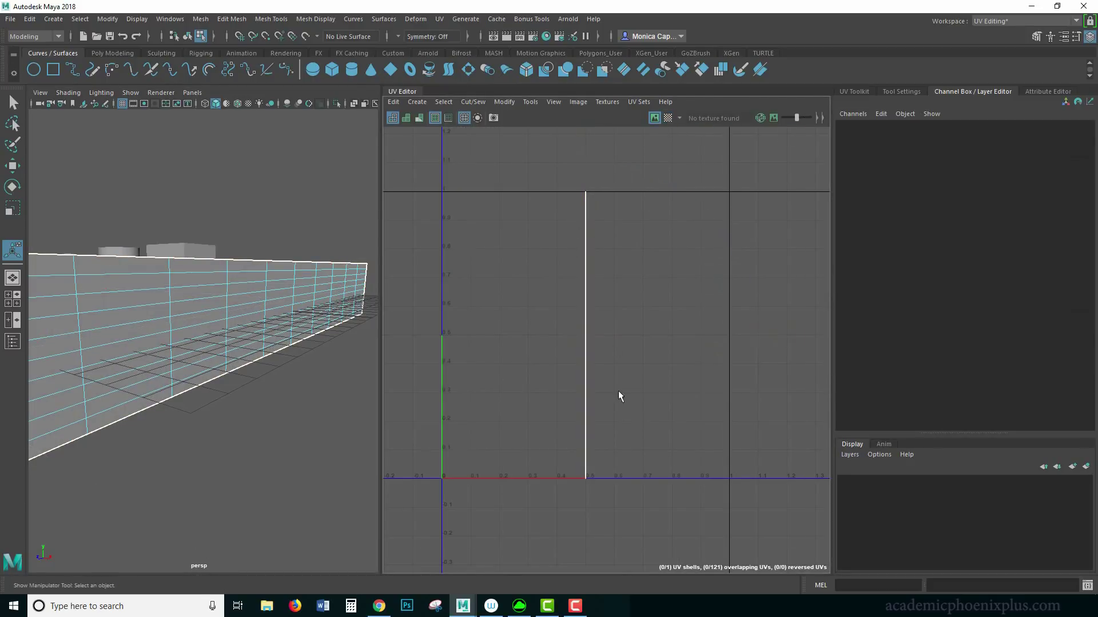
click(667, 118)
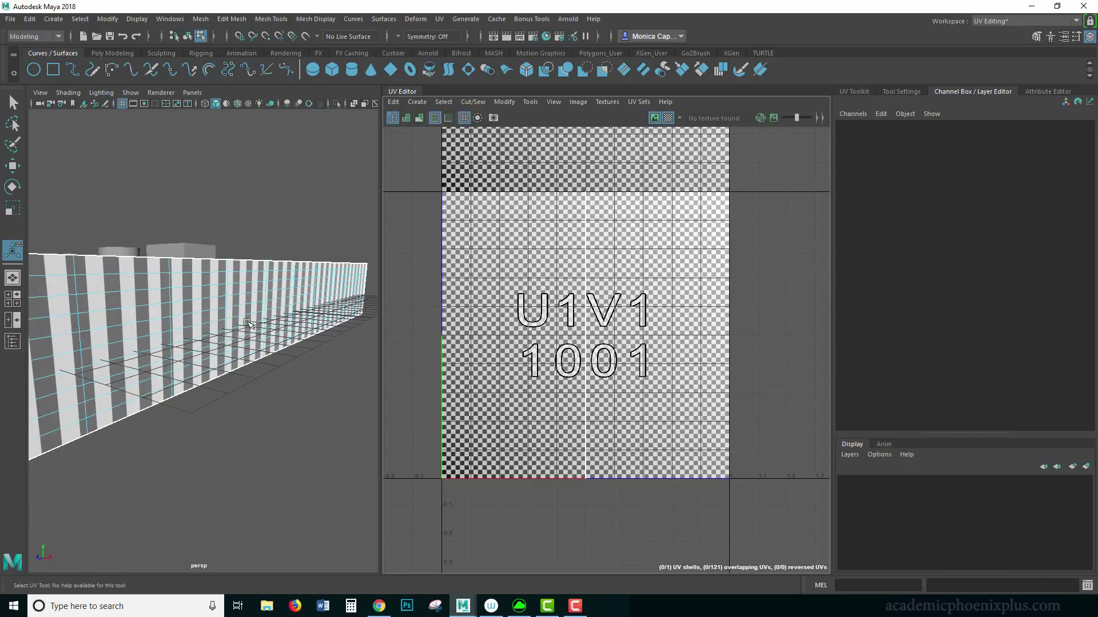
alt+right_drag(303, 249, 288, 278)
alt+drag(284, 290, 350, 177)
Reset the Planar Mapping options and apply a projection from the X axis.
click(439, 19)
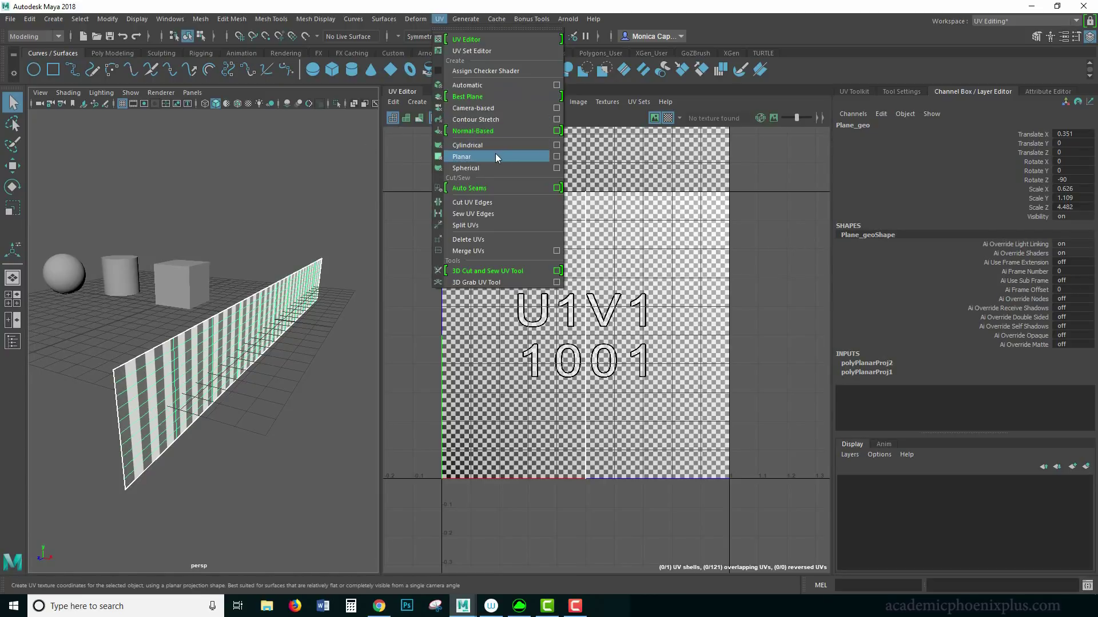
click(557, 156)
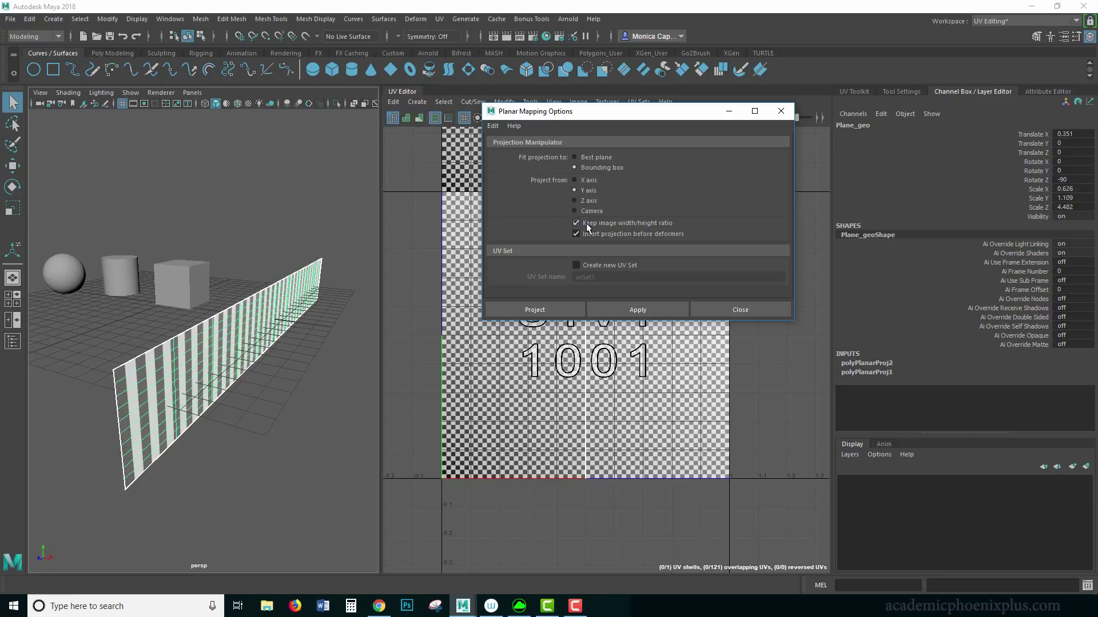
click(493, 125)
click(517, 149)
click(592, 182)
click(638, 310)
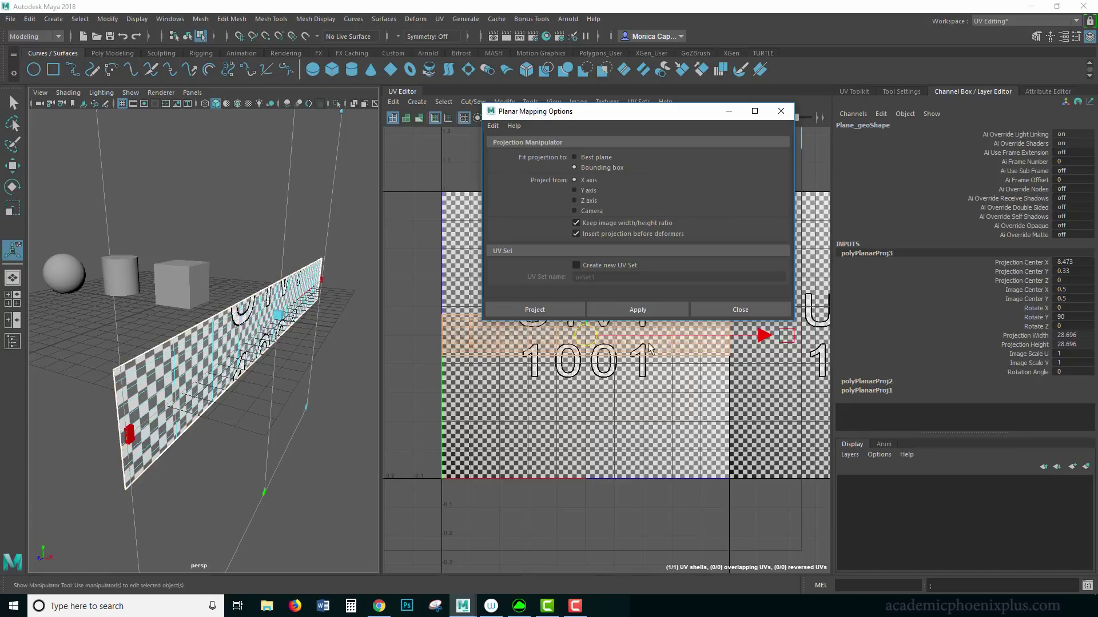
alt+drag(287, 389, 196, 387)
alt+right_drag(194, 323, 189, 322)
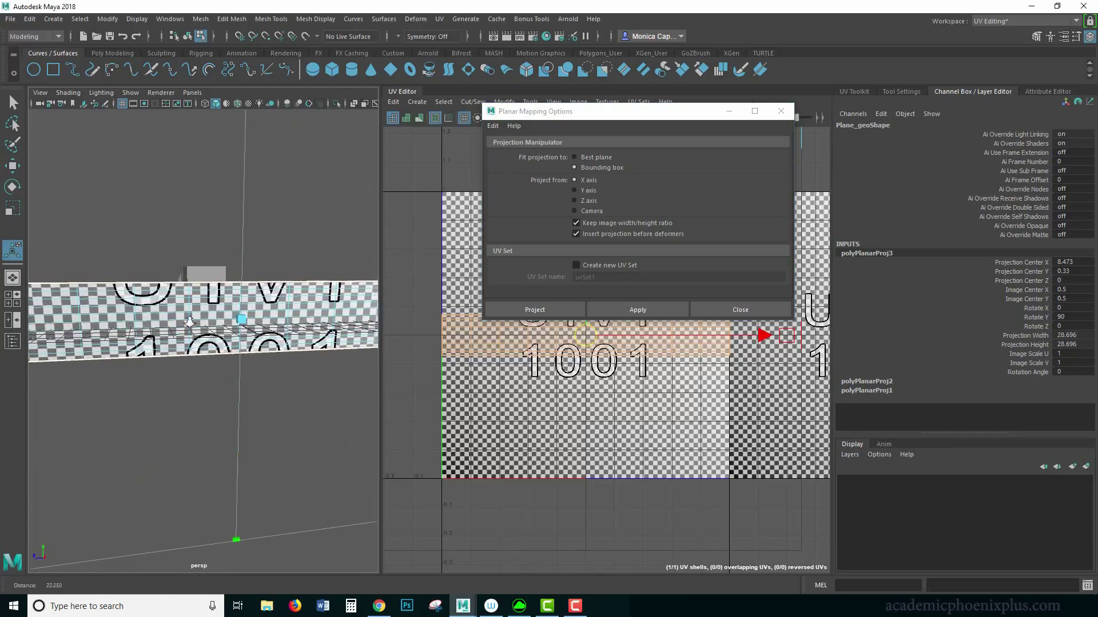
alt+drag(189, 322, 190, 319)
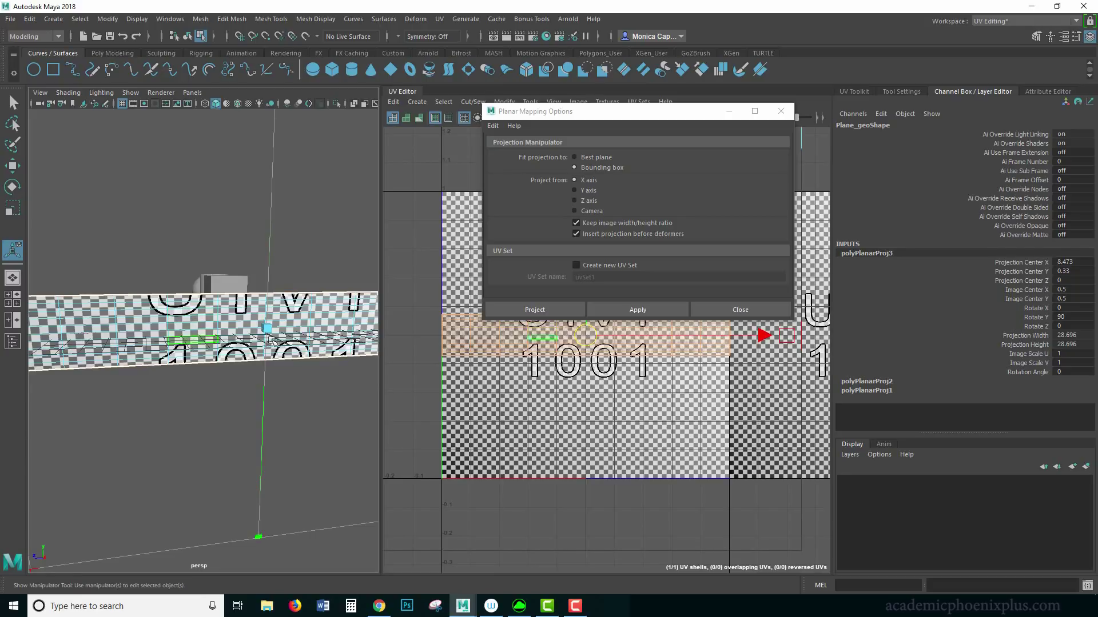
Move the UV shell up onto the U1V1 tile label, then deselect the plane.
click(731, 112)
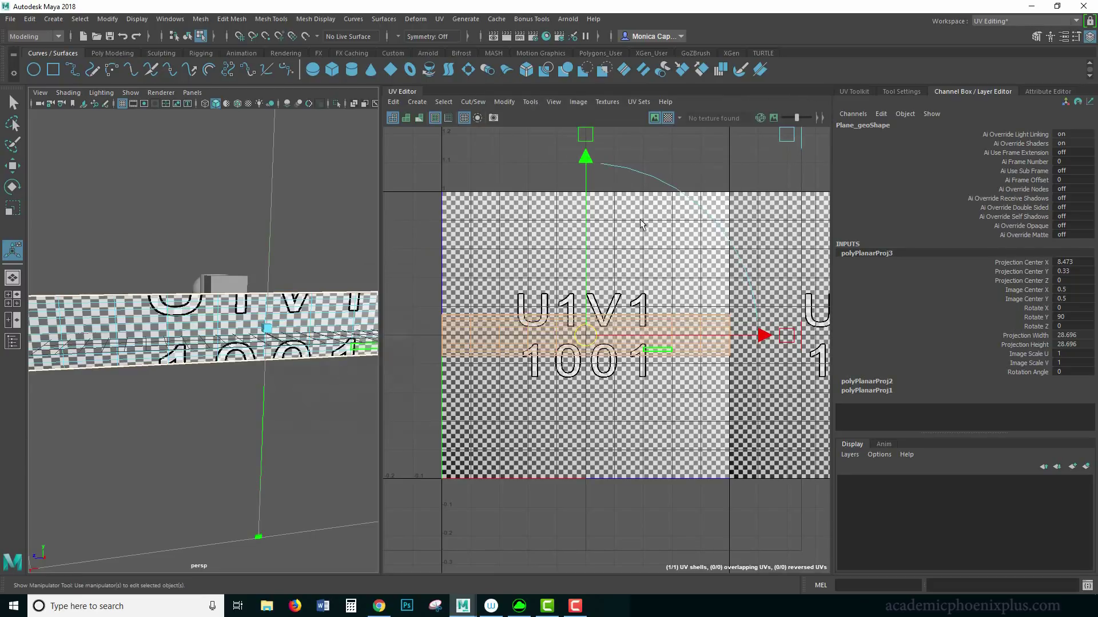
key(w)
drag(584, 246, 592, 221)
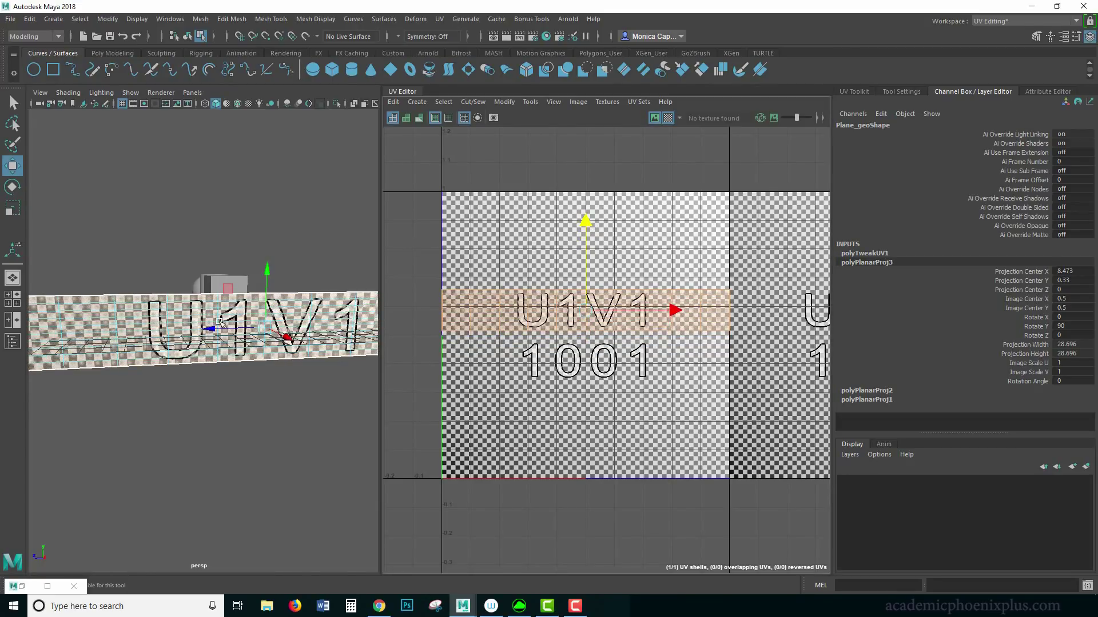
right_drag(216, 293, 265, 277)
click(226, 411)
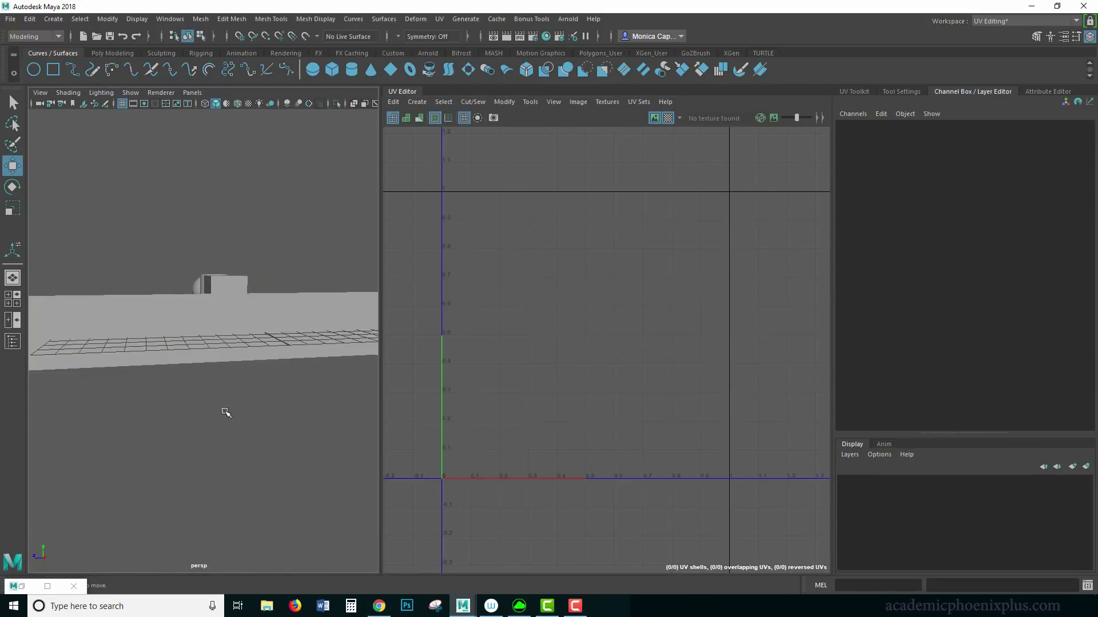
Rotate the plane to Rotate X 90.
click(184, 358)
mouse_move(179, 394)
alt+mouse_down()
mouse_move(172, 380)
mouse_move(235, 377)
mouse_move(145, 385)
mouse_move(171, 380)
alt+mouse_up()
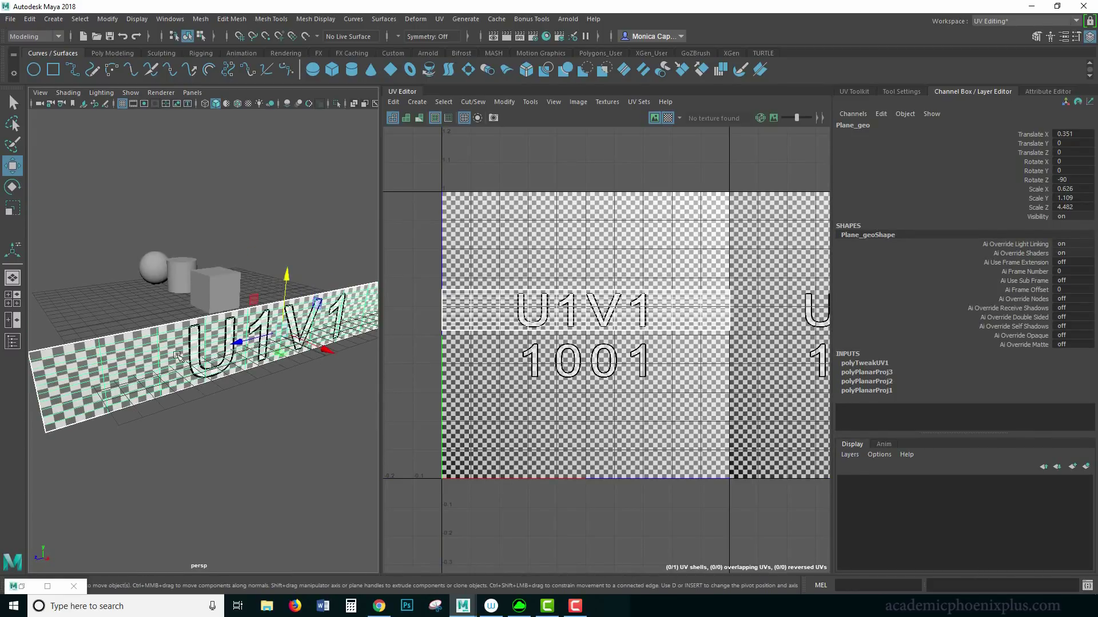
key(e)
drag(228, 372, 221, 350)
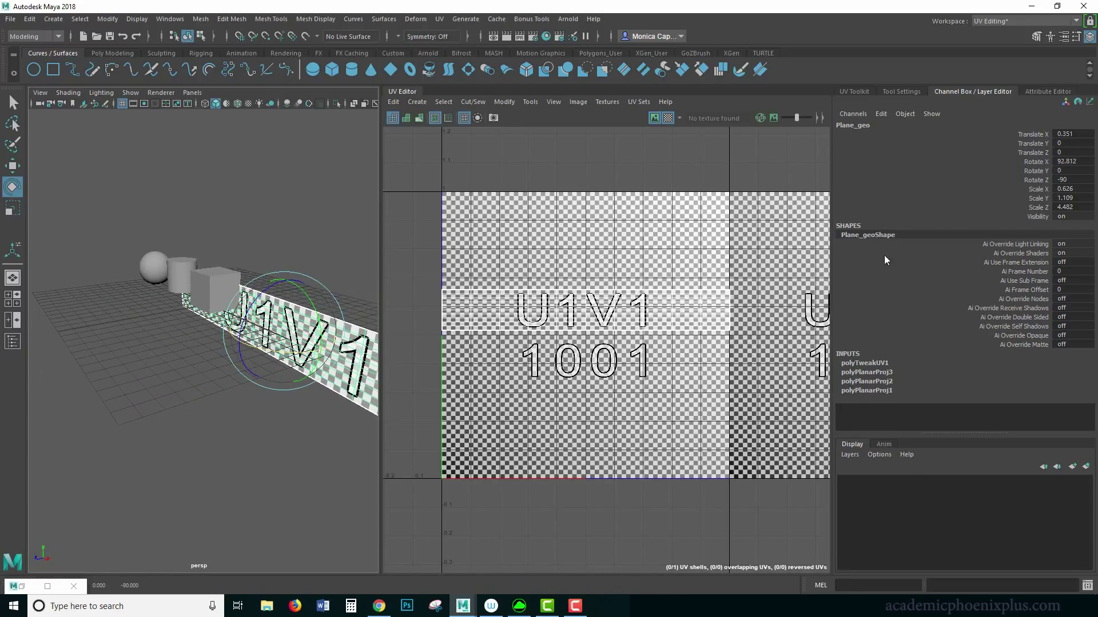
double_click(1075, 161)
text(90)
key(Return)
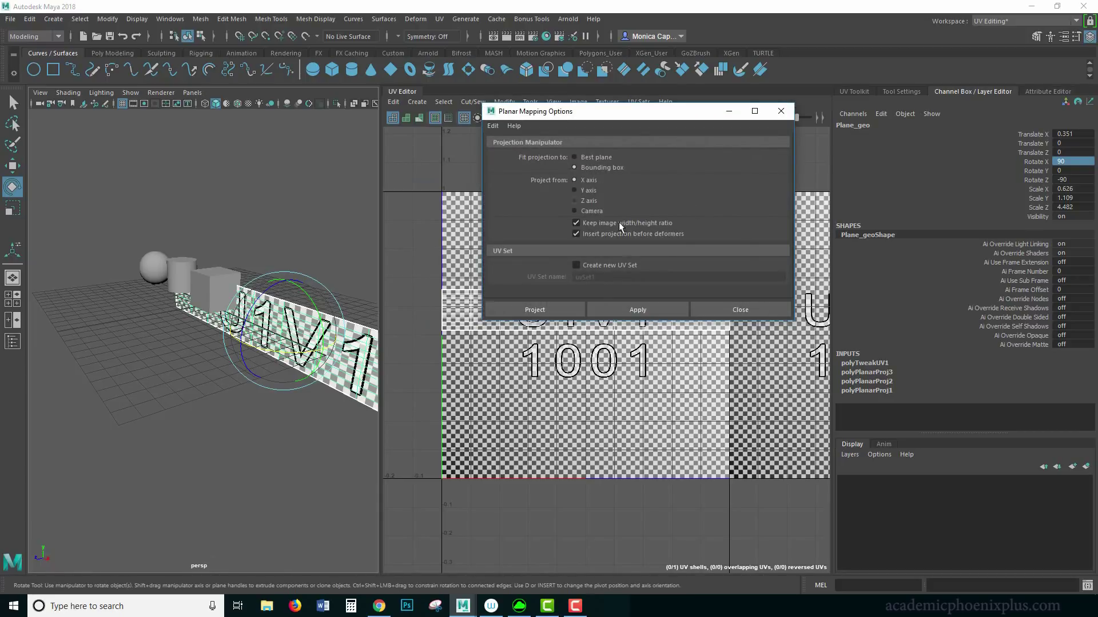
Apply an X-axis planar projection, then a Z-axis planar projection to the plane.
click(637, 311)
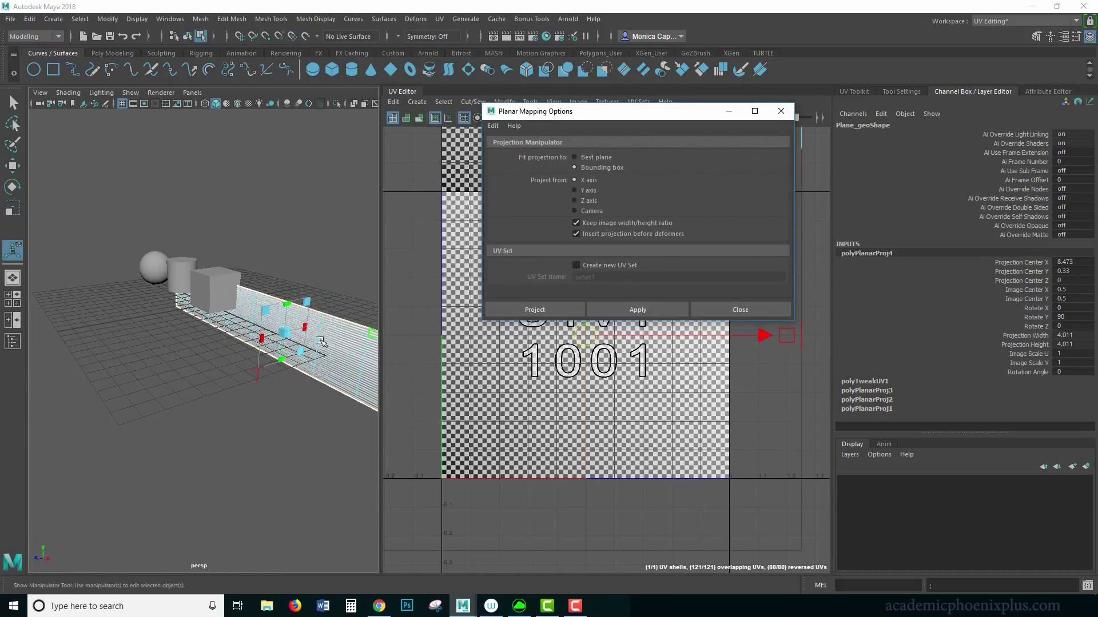
alt+right_drag(290, 312, 419, 336)
alt+middle_drag(324, 317, 208, 338)
alt+right_drag(208, 338, 85, 319)
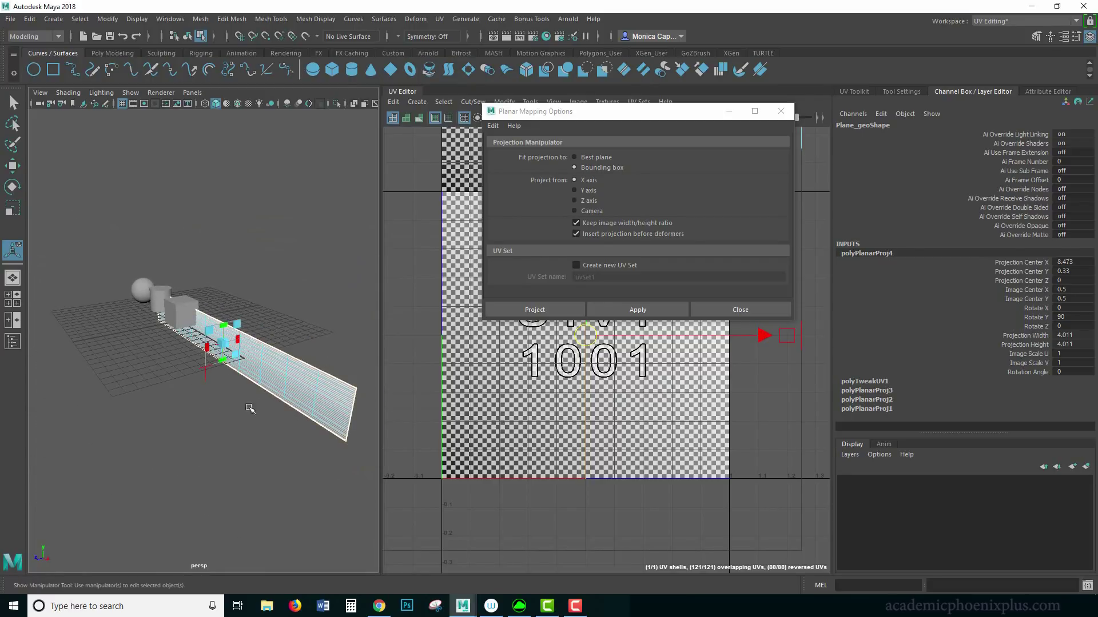
click(577, 201)
click(635, 311)
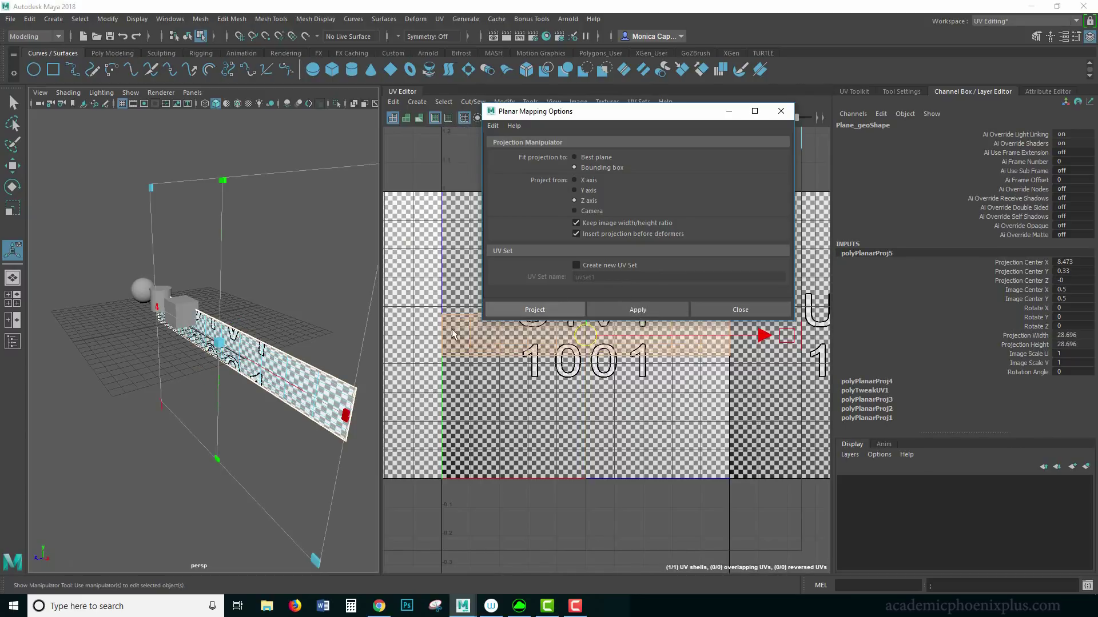
alt+drag(215, 396, 251, 343)
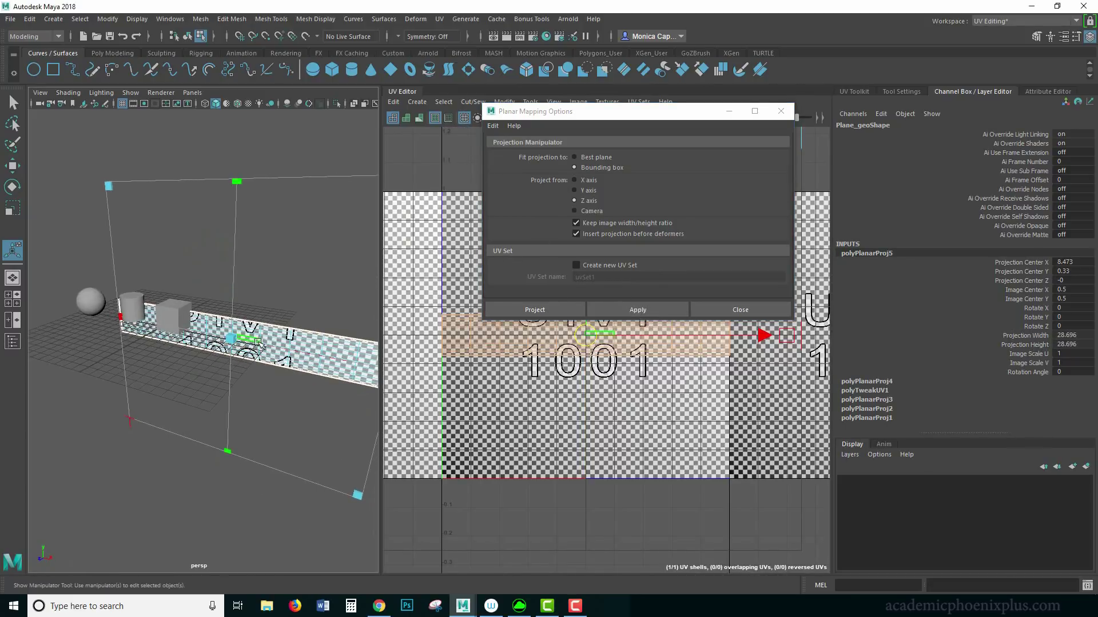
right_drag(261, 291, 324, 275)
Tilt the plane to an arbitrary angle and reapply the Z-axis planar projection.
key(e)
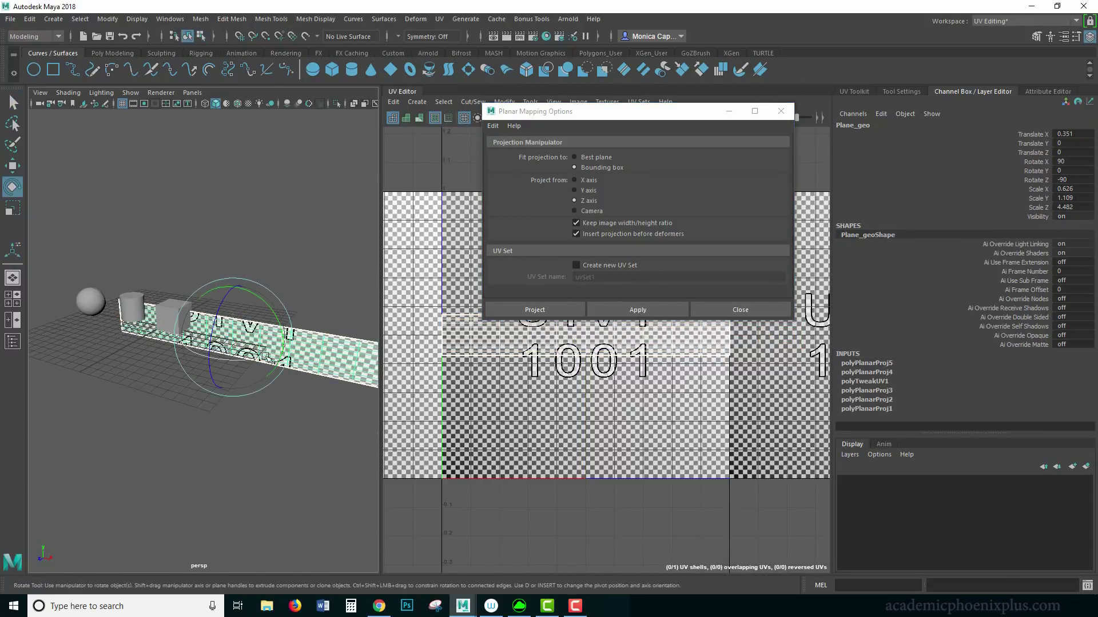
drag(226, 304, 283, 355)
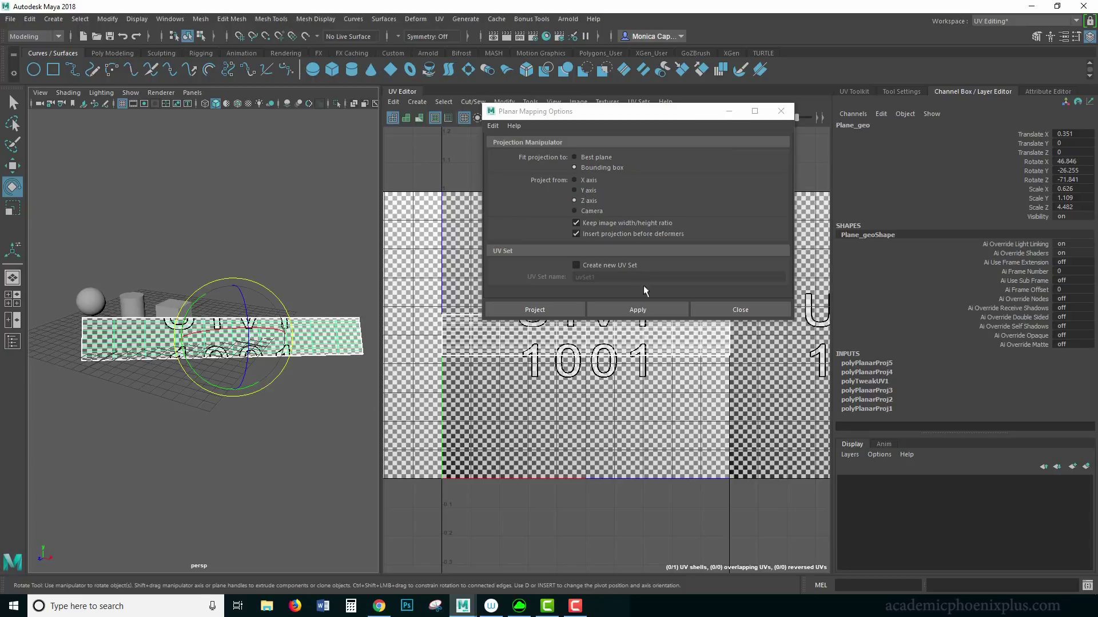
click(640, 311)
alt+drag(245, 303, 214, 351)
Apply planar projections along the Y axis, then the X axis.
click(575, 190)
click(638, 310)
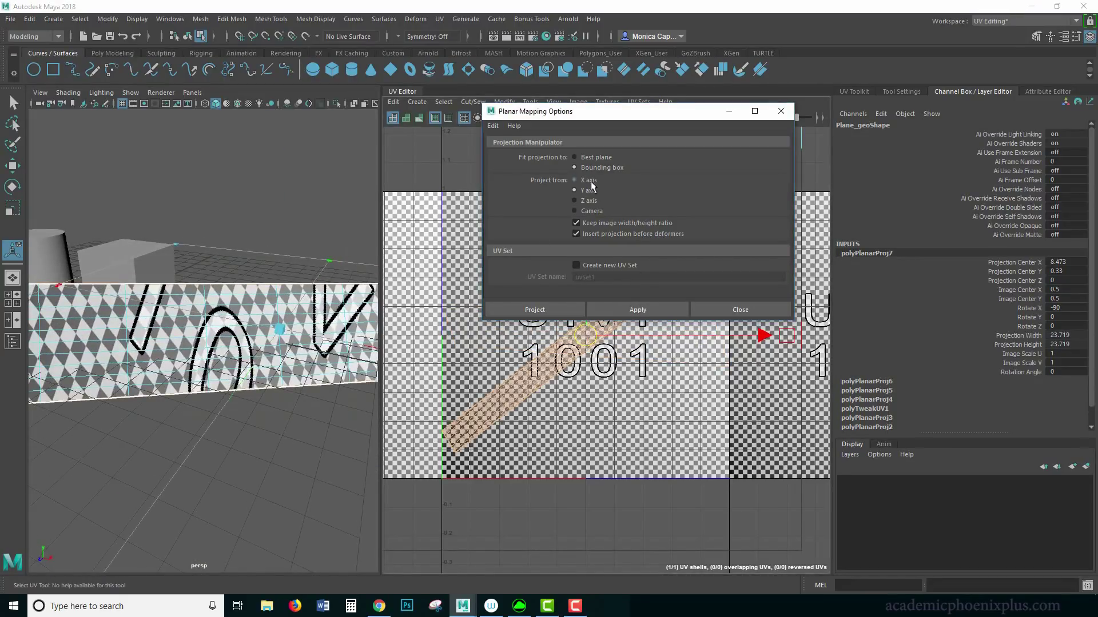
click(653, 312)
alt+right_drag(311, 297, 238, 321)
mouse_move(306, 417)
alt+mouse_down()
mouse_move(325, 411)
mouse_move(314, 407)
alt+mouse_up()
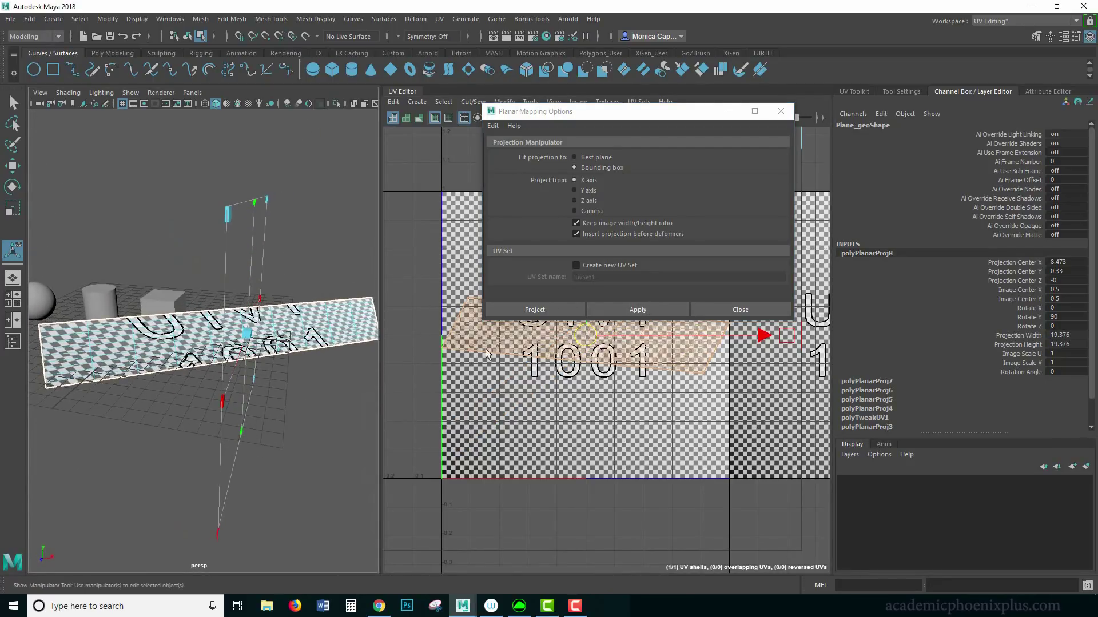
Set Project from to Camera and apply it to the plane selected as an object.
click(595, 213)
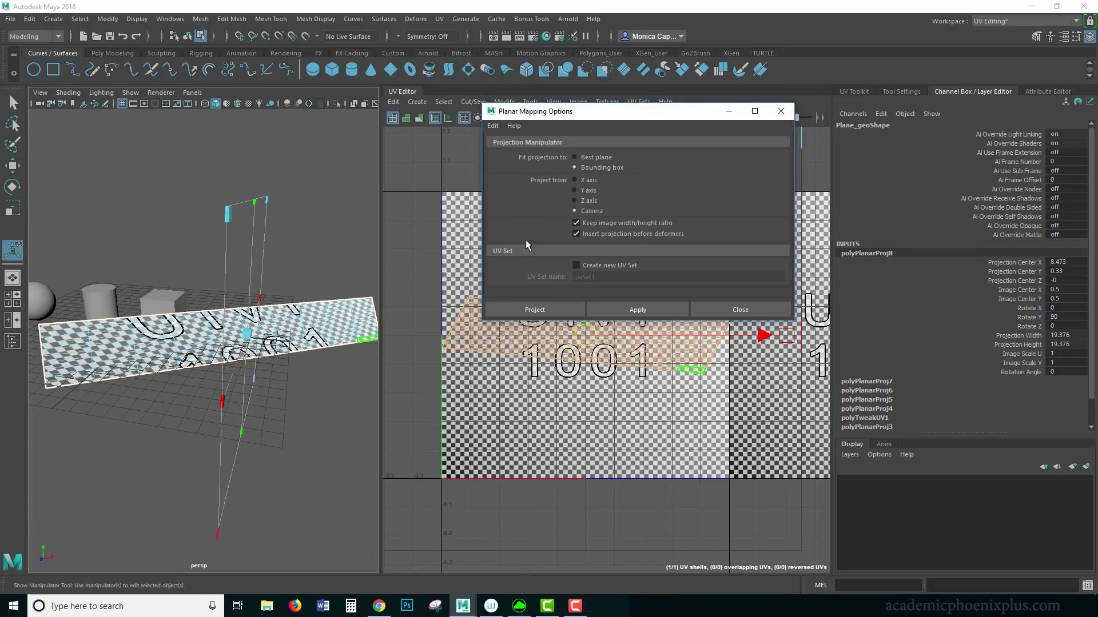
alt+drag(314, 382, 289, 384)
alt+drag(171, 385, 240, 398)
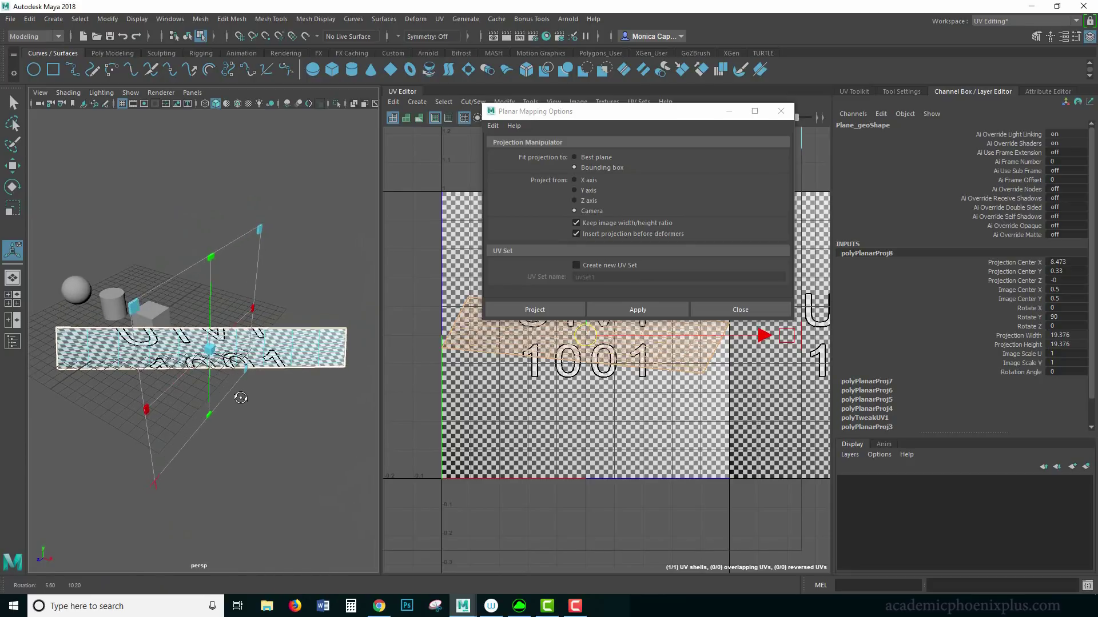
click(266, 410)
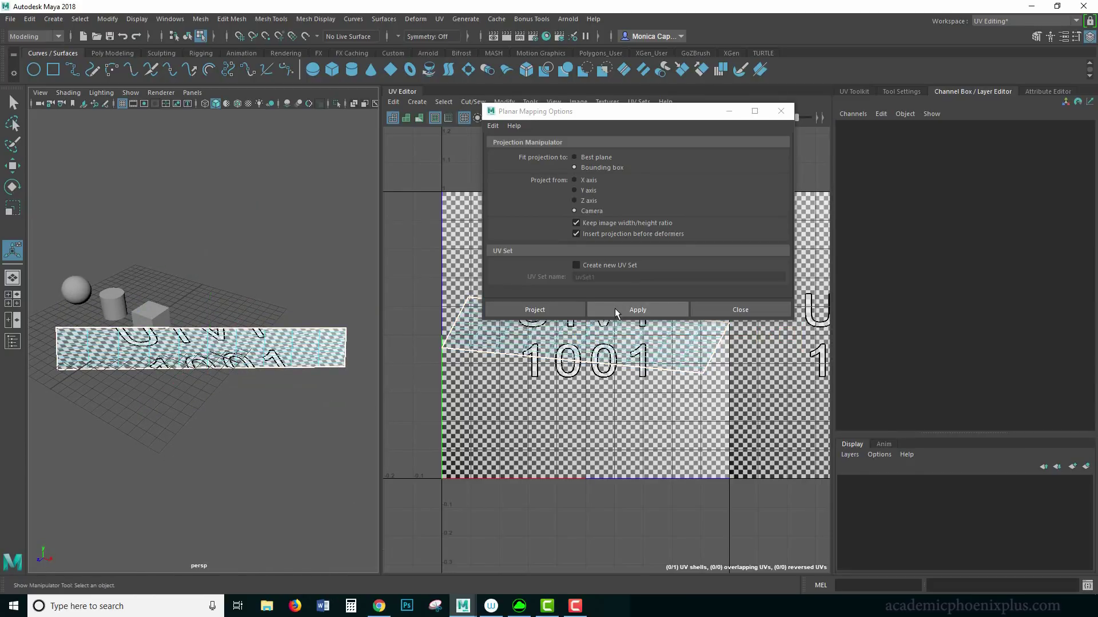
click(615, 308)
right_drag(262, 346, 318, 275)
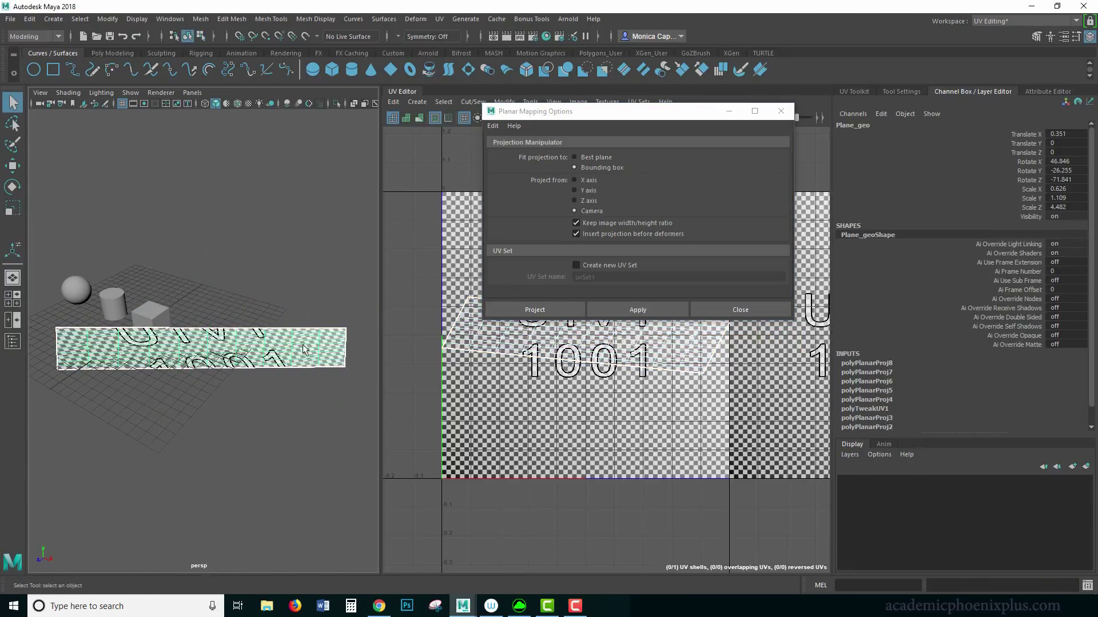
click(623, 311)
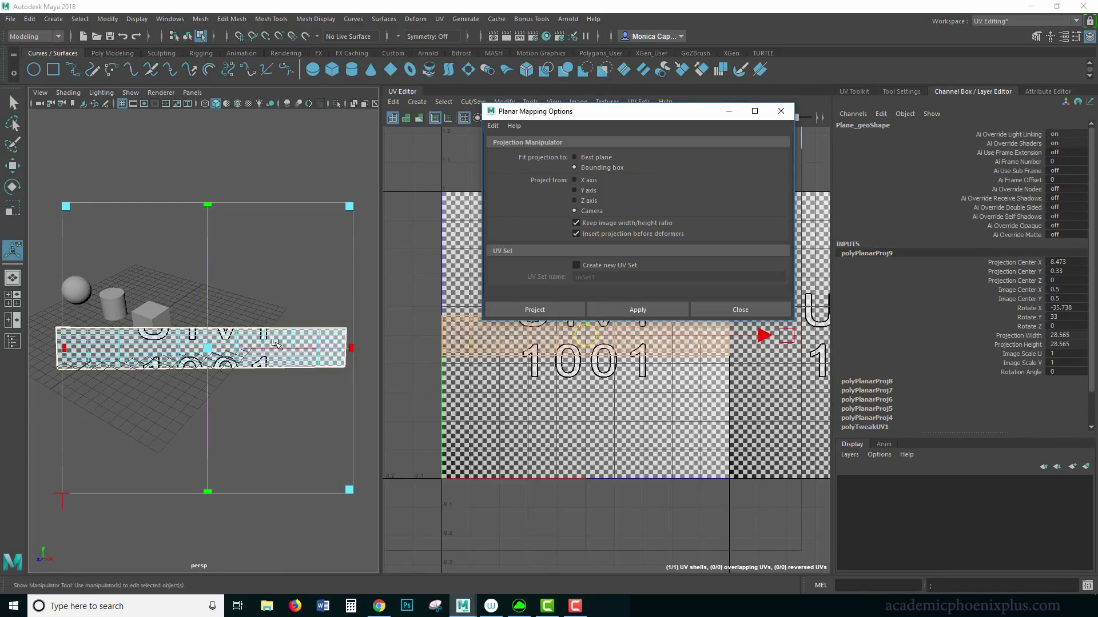
Reapply the camera projection from two more view angles, then minimize the mapping options.
alt+drag(333, 391, 331, 414)
click(659, 311)
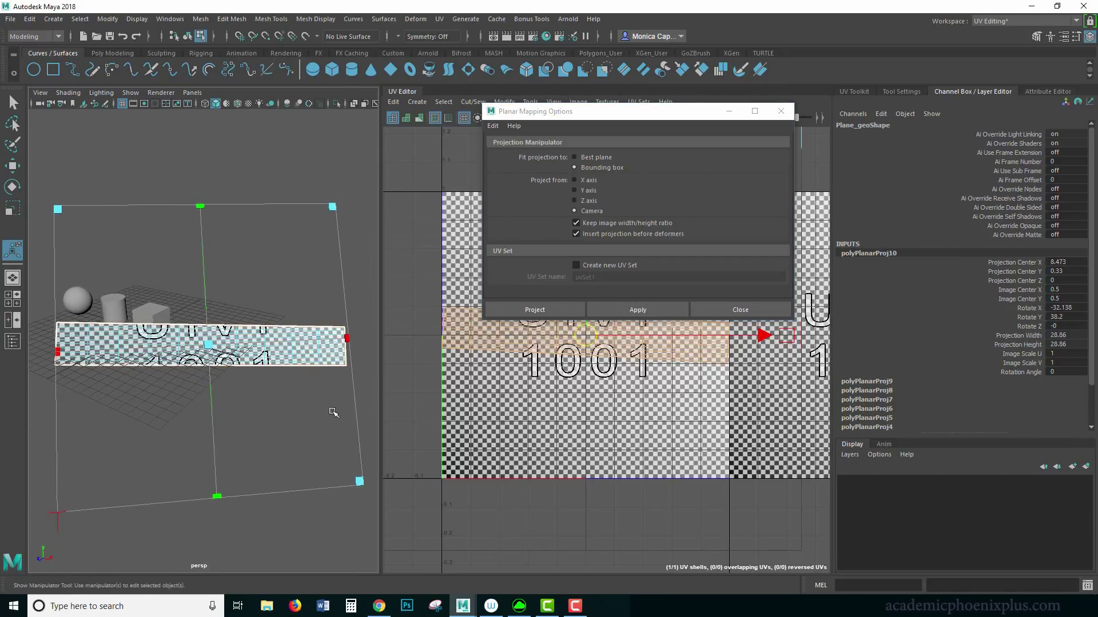
click(336, 406)
right_drag(282, 290, 338, 273)
alt+drag(306, 417, 307, 416)
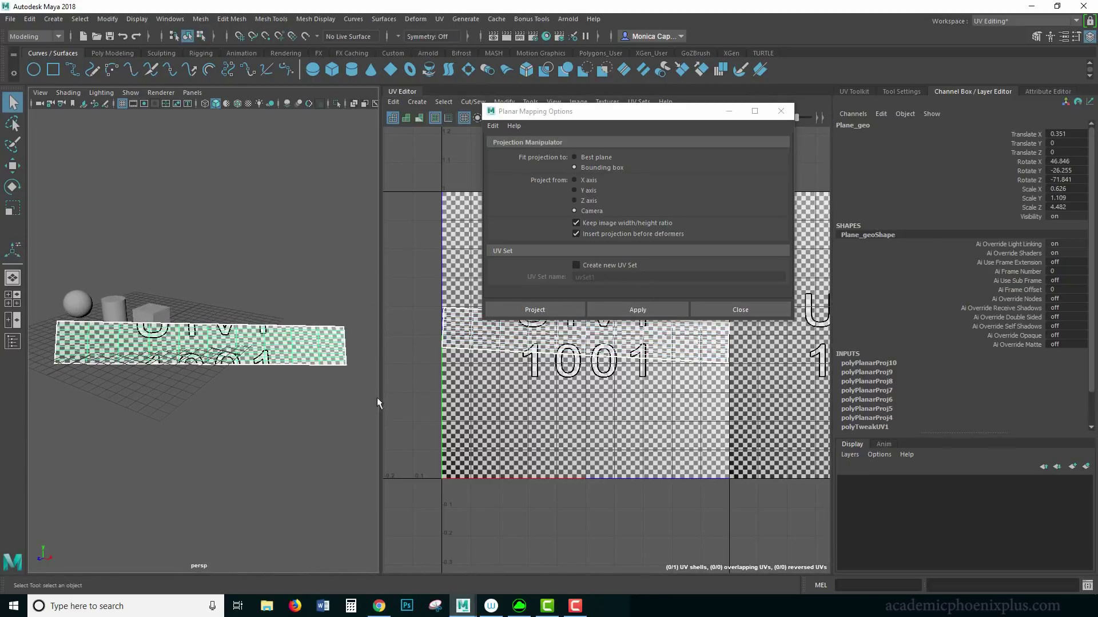
click(659, 313)
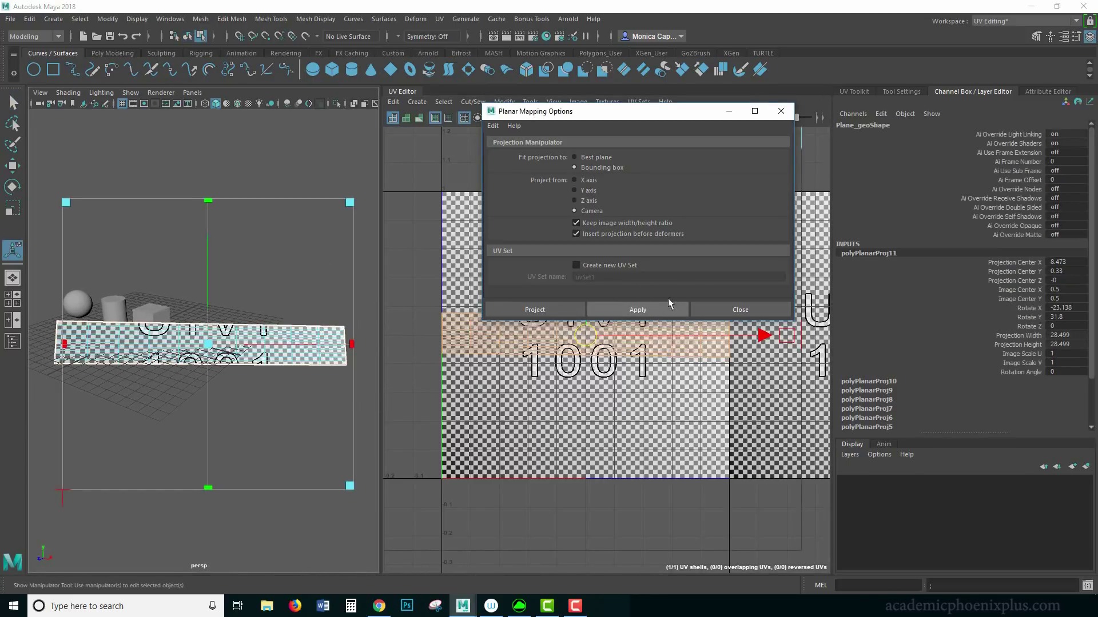
click(729, 112)
Select the plane to inspect its finished UVs, then deselect it.
alt+drag(217, 419, 205, 368)
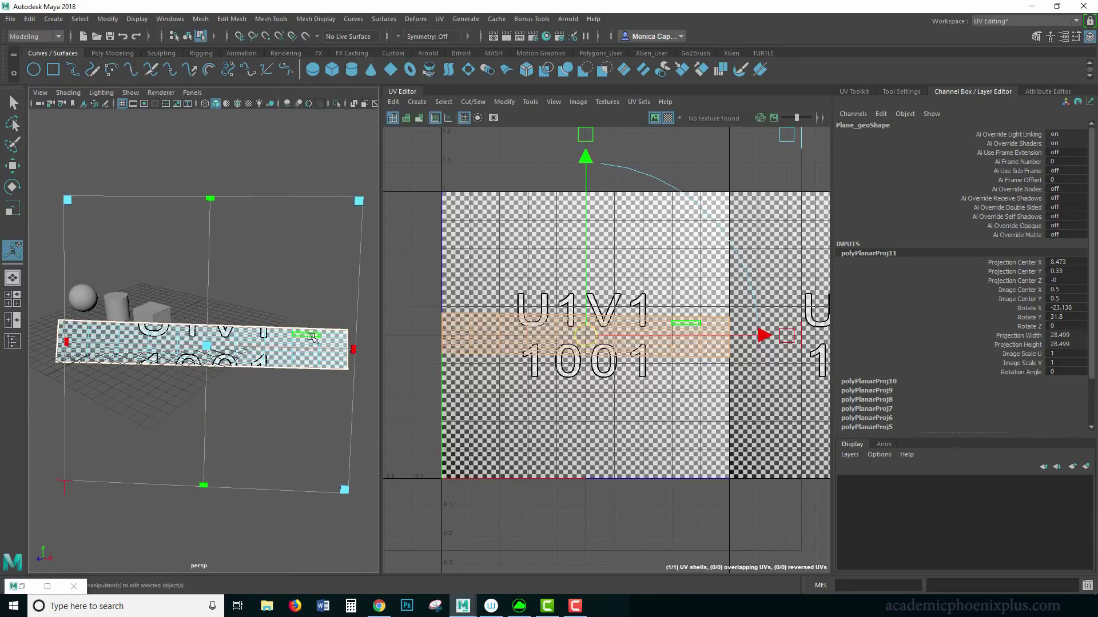
right_drag(317, 326, 364, 273)
click(317, 286)
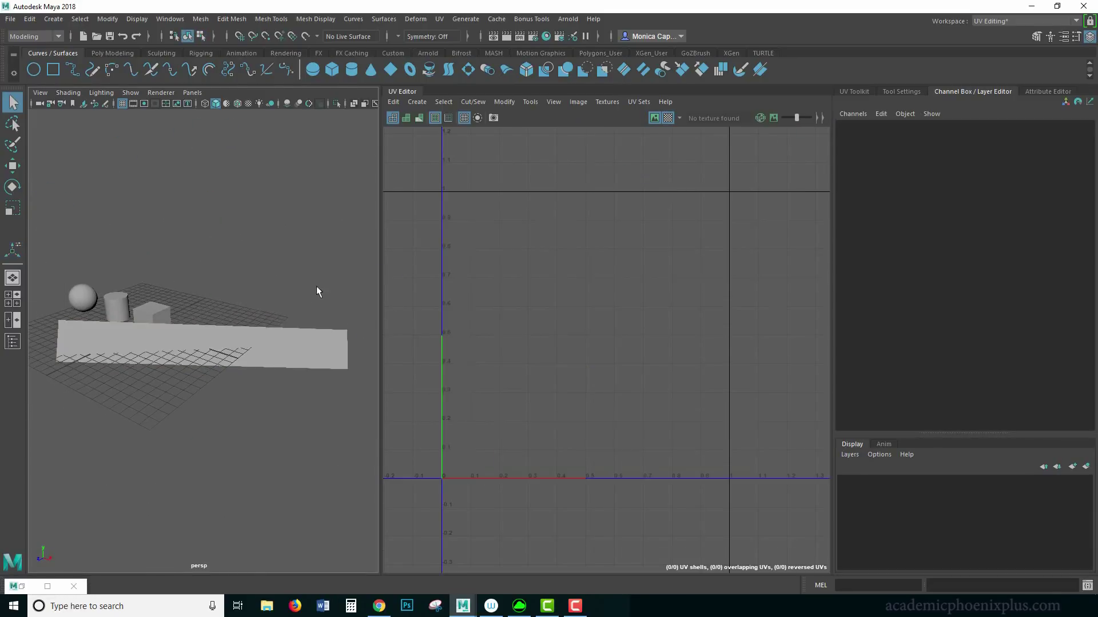
click(197, 335)
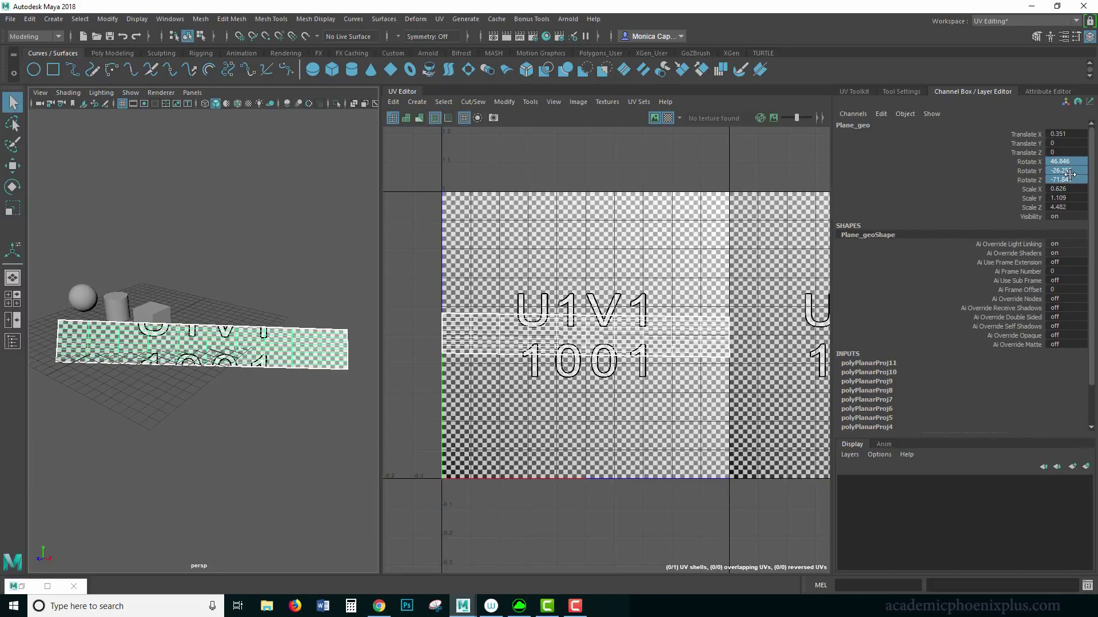
click(204, 401)
alt+drag(205, 400, 200, 410)
Move the plane along X to Translate X 11.981.
click(225, 363)
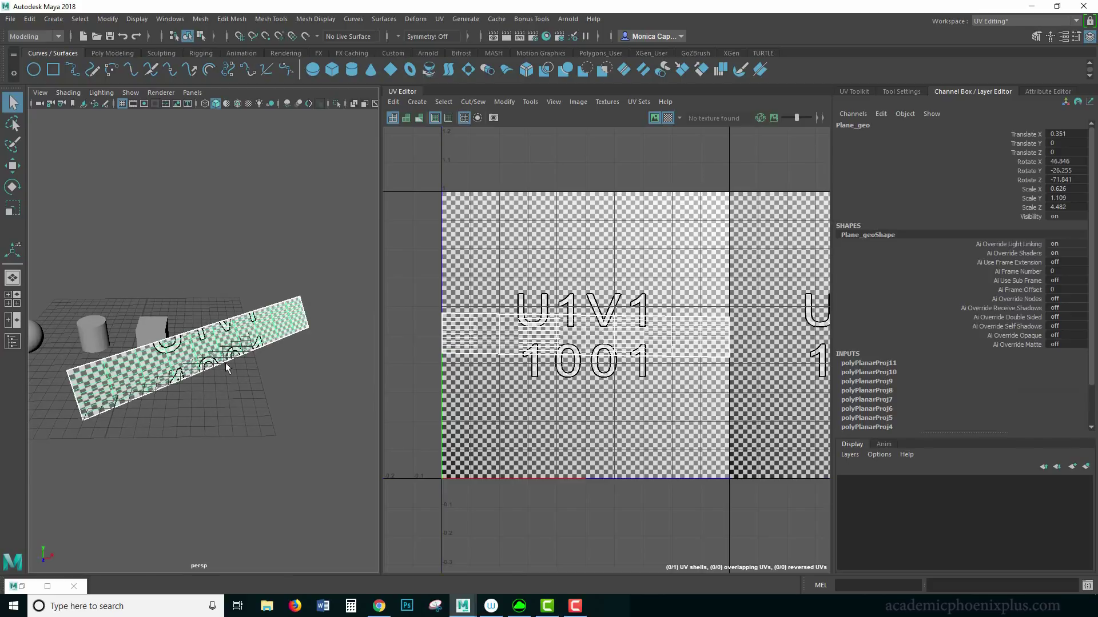
key(w)
drag(267, 344, 357, 351)
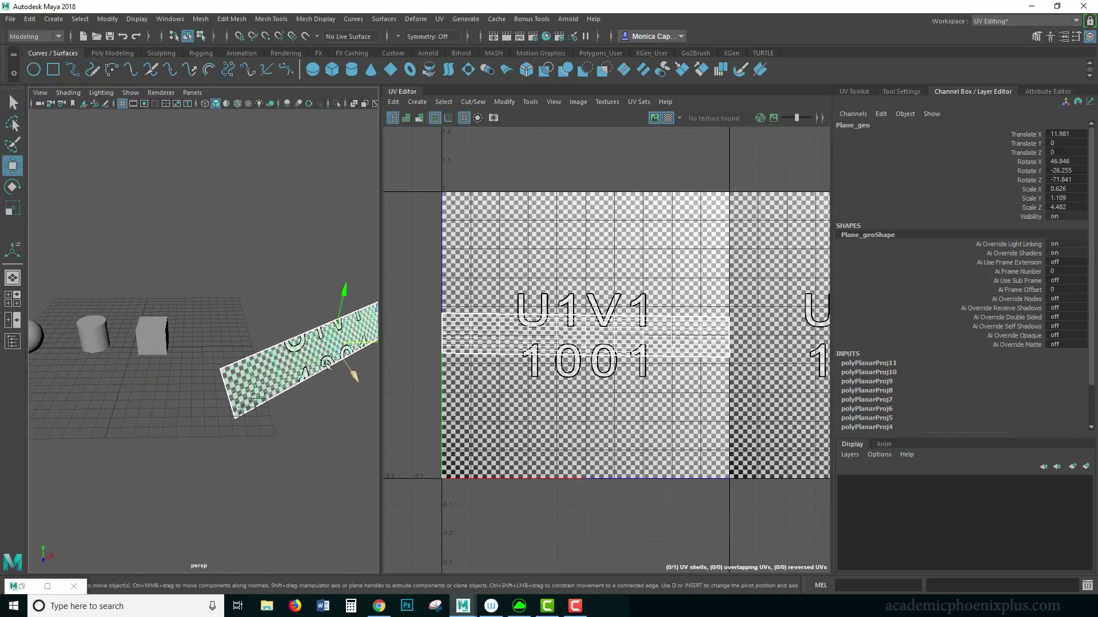
click(247, 365)
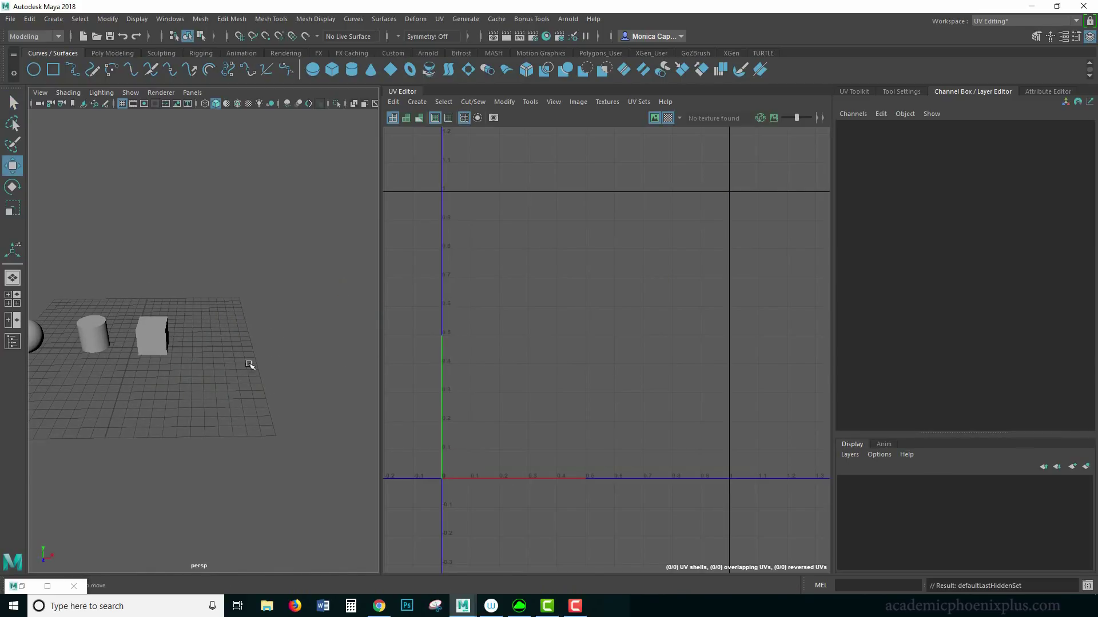
Select the cube and frame the view on it.
click(160, 349)
key(f)
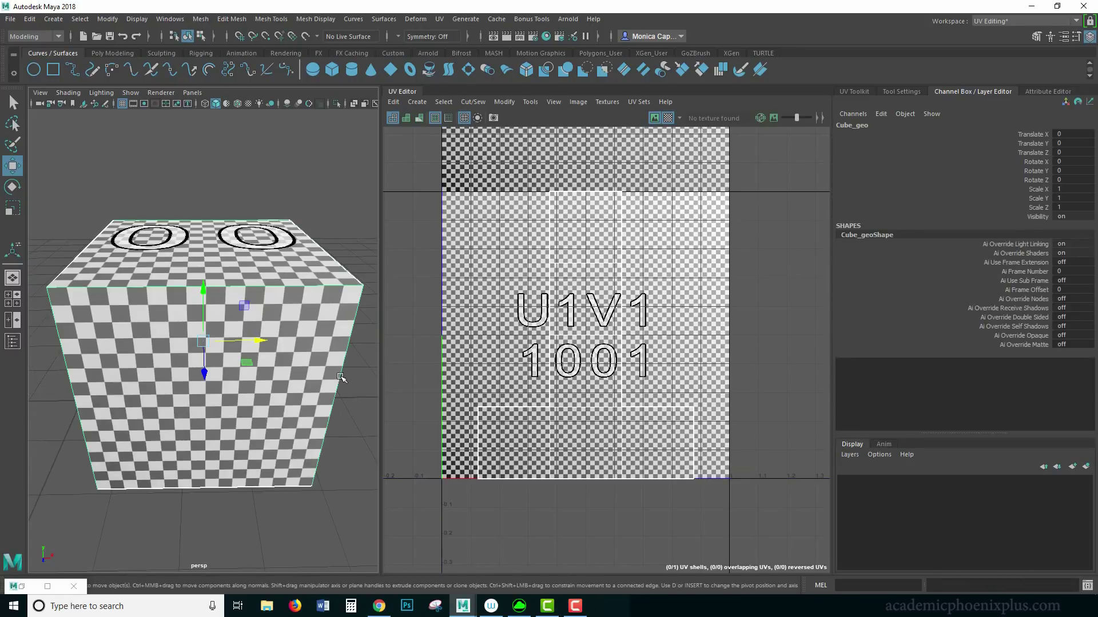
alt+drag(341, 377, 350, 356)
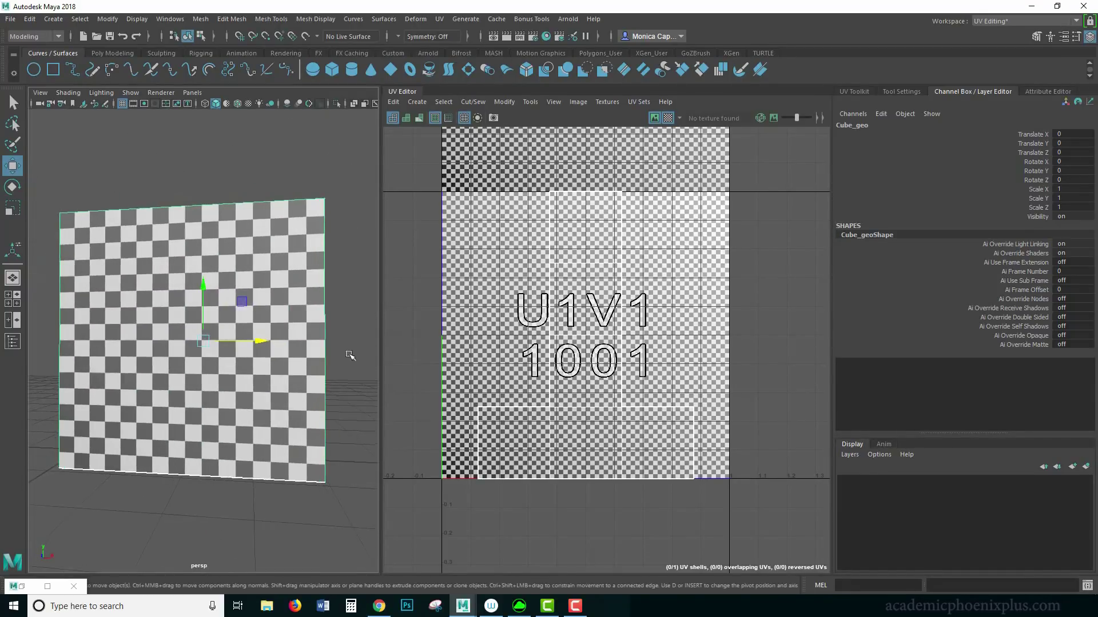
scroll(339, 316, down, 5)
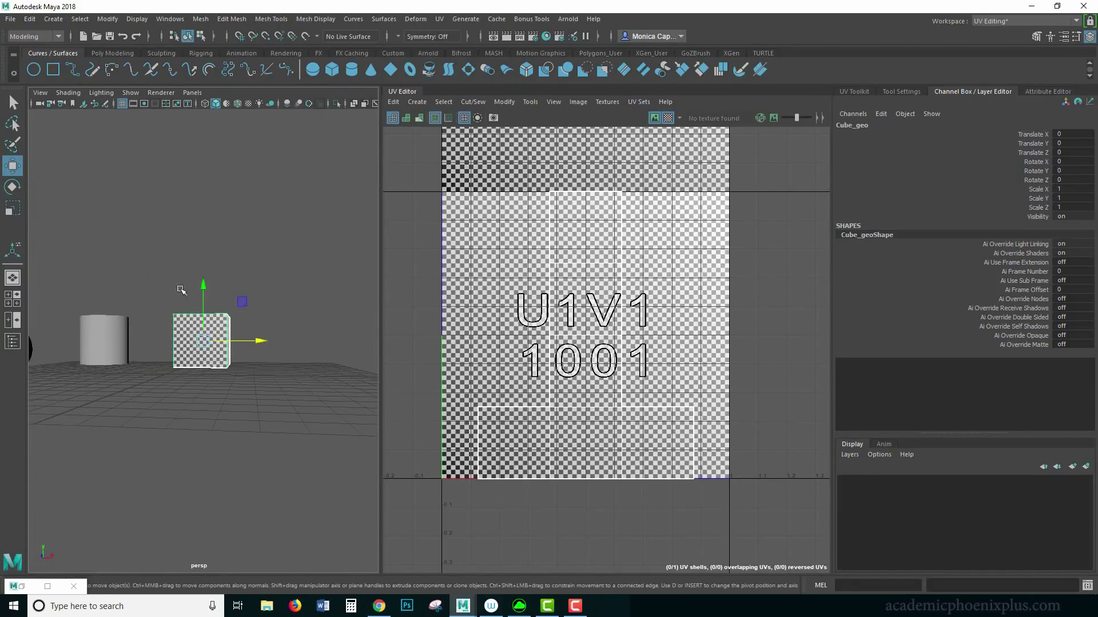
Scale the cube to 3.155, 1.222, 1.237 and move it to Translate X 2.051.
key(r)
drag(204, 289, 219, 256)
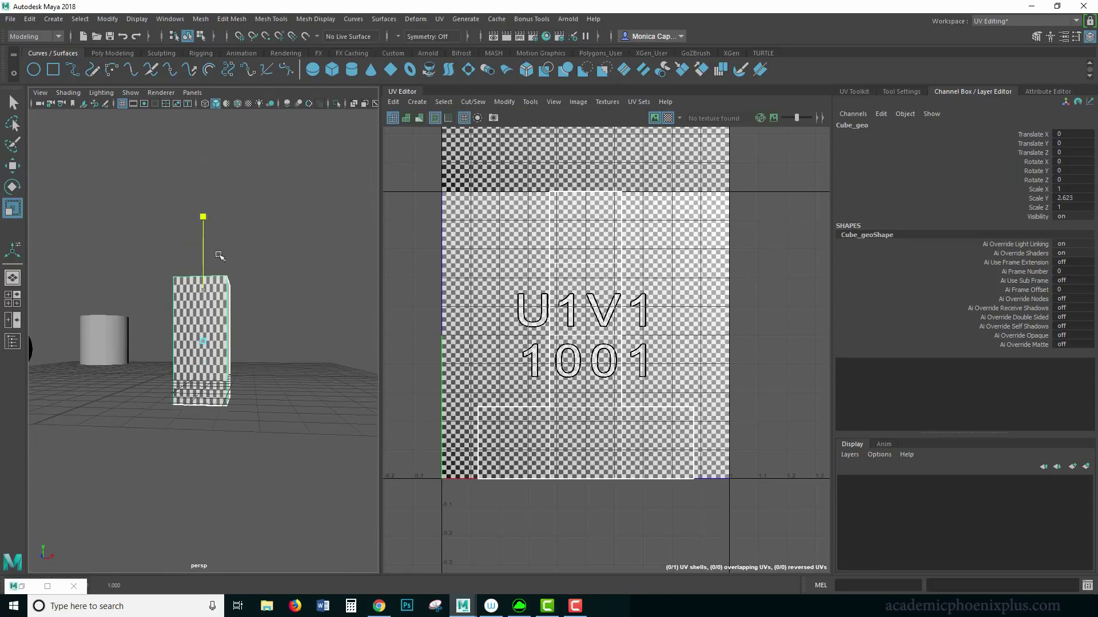
drag(327, 341, 301, 417)
key(w)
drag(257, 345, 299, 348)
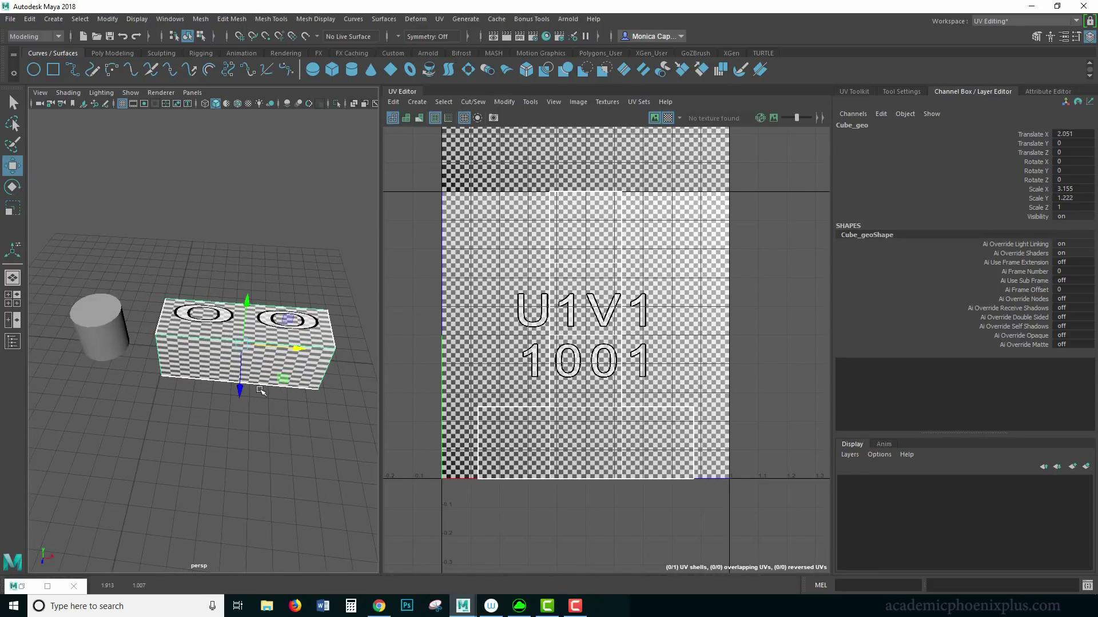
key(r)
drag(239, 387, 278, 364)
click(320, 411)
click(280, 374)
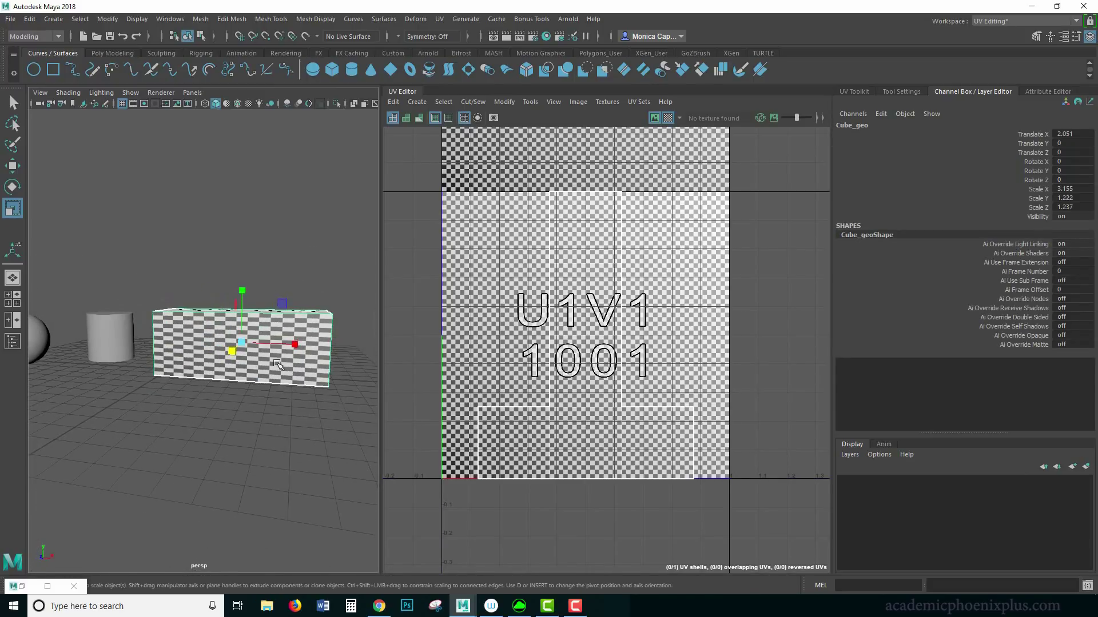